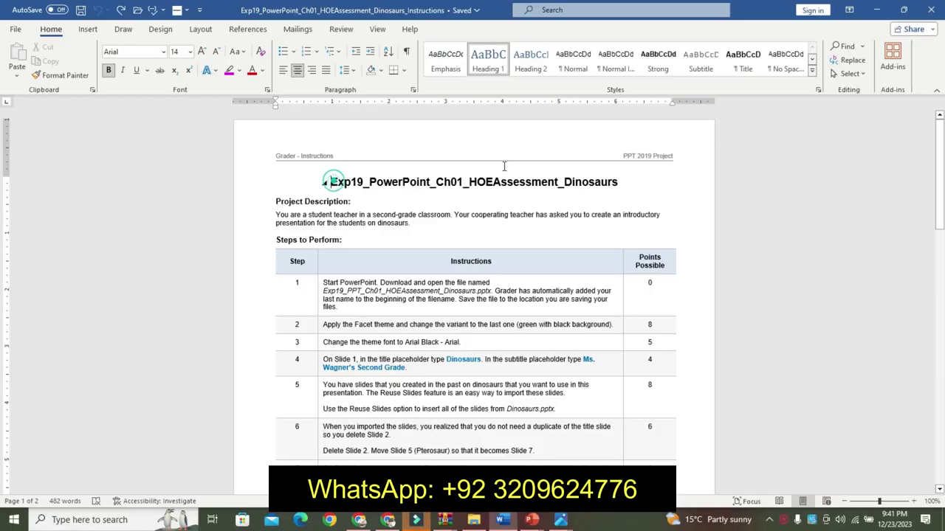
Step: Highlight the instructions title line in yellow
drag(325, 181, 623, 182)
click(671, 151)
click(666, 158)
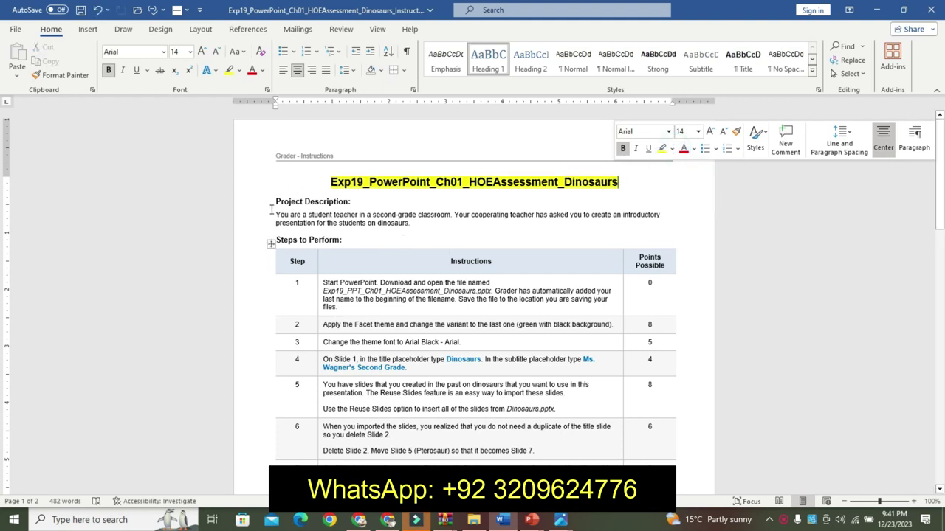
Step: Enlarge, bold and highlight in turquoise the Project Description heading and paragraph
drag(275, 200, 416, 223)
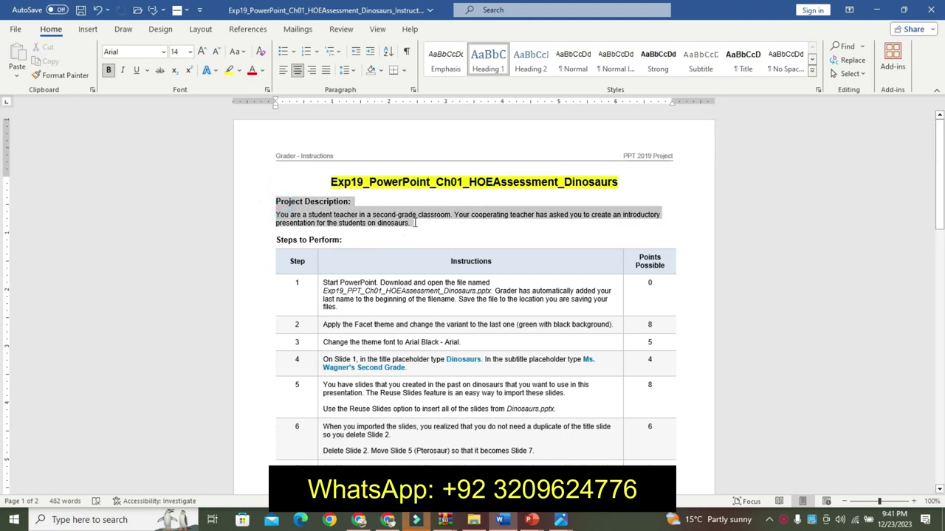
click(515, 187)
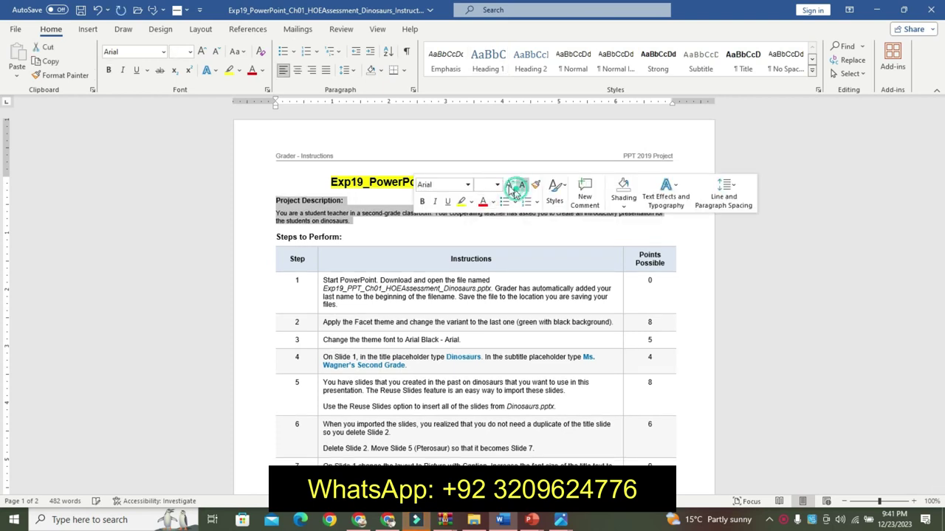
click(509, 187)
click(508, 187)
click(508, 187)
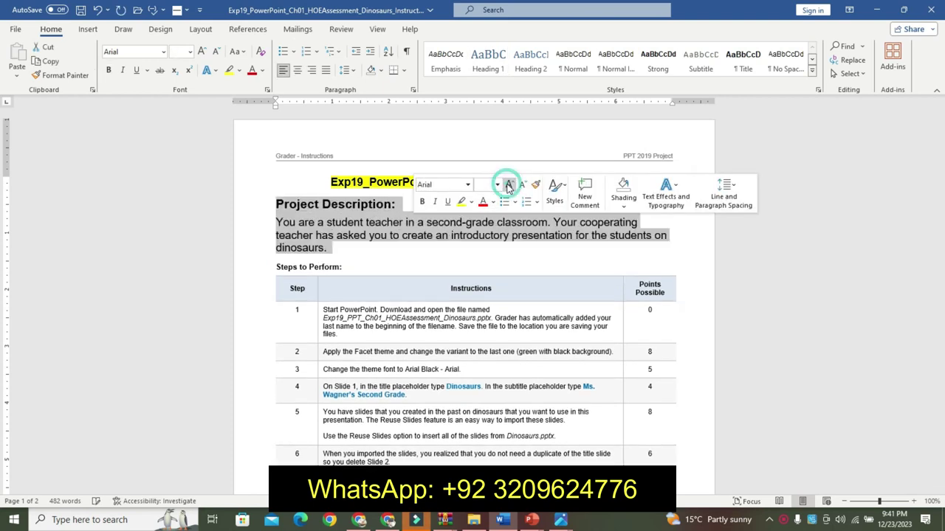
click(521, 185)
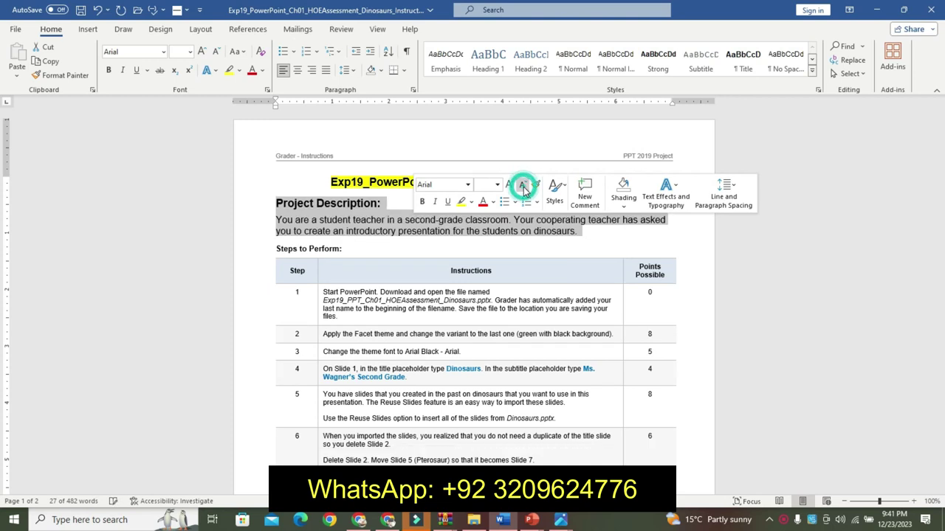
click(422, 201)
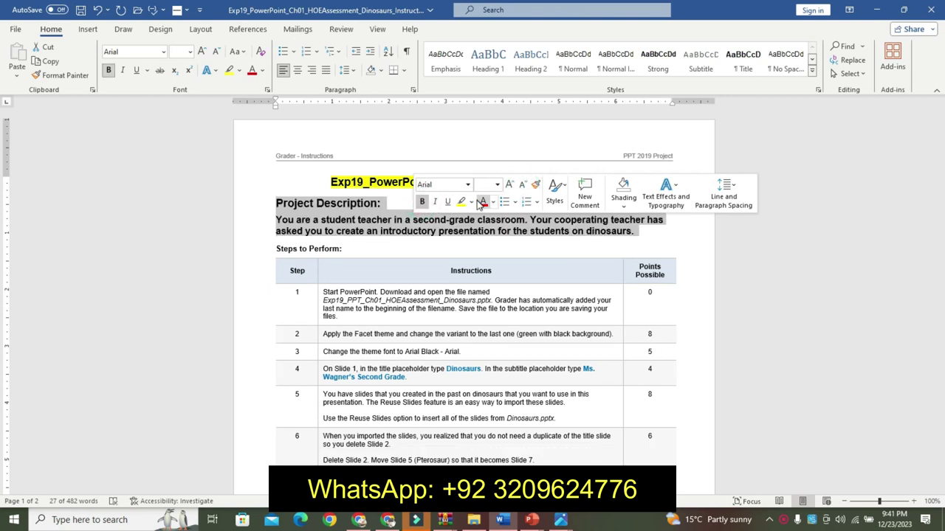
click(471, 202)
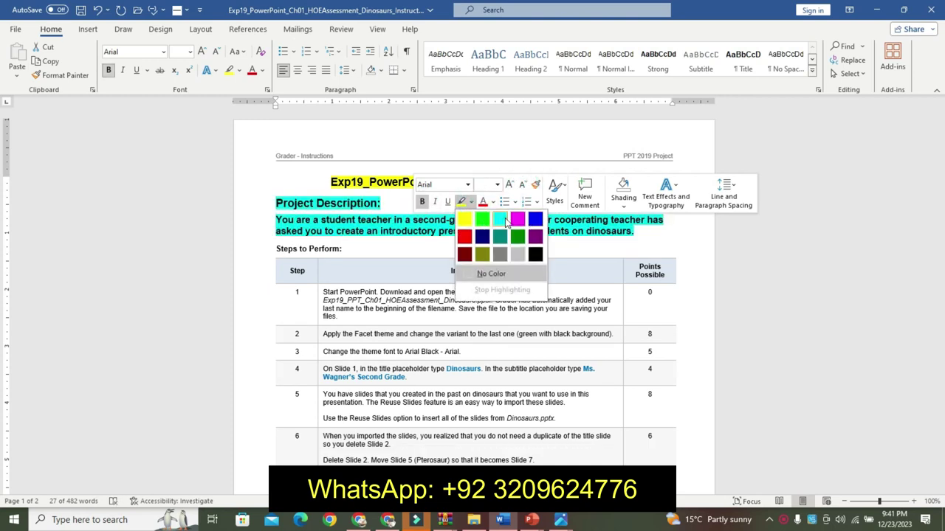
click(500, 219)
click(355, 233)
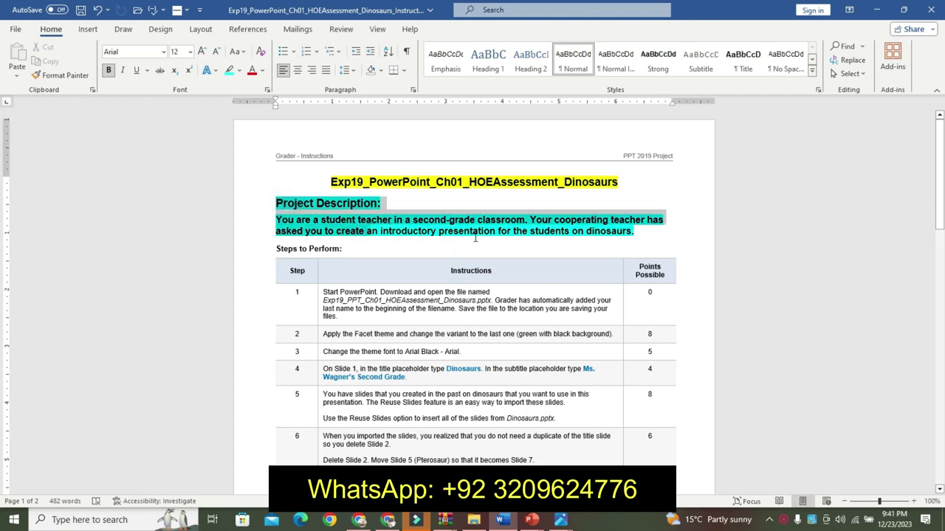
drag(275, 203, 636, 232)
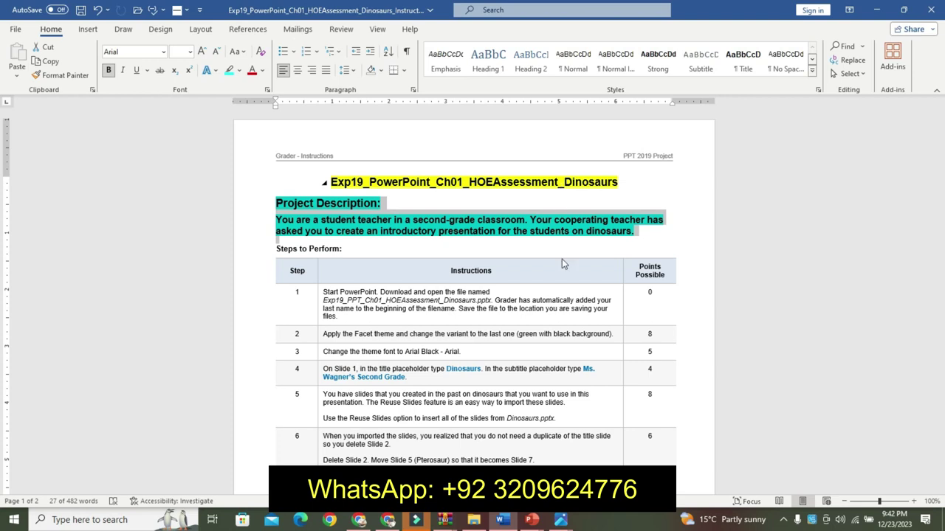
Step: Switch to the Dinosaurs presentation in PowerPoint and view its title slide
click(531, 519)
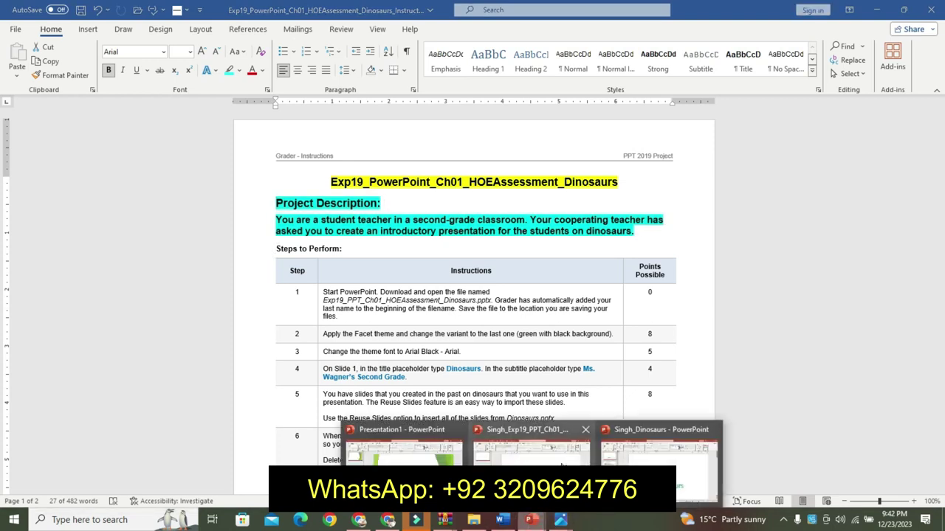
click(659, 454)
click(440, 337)
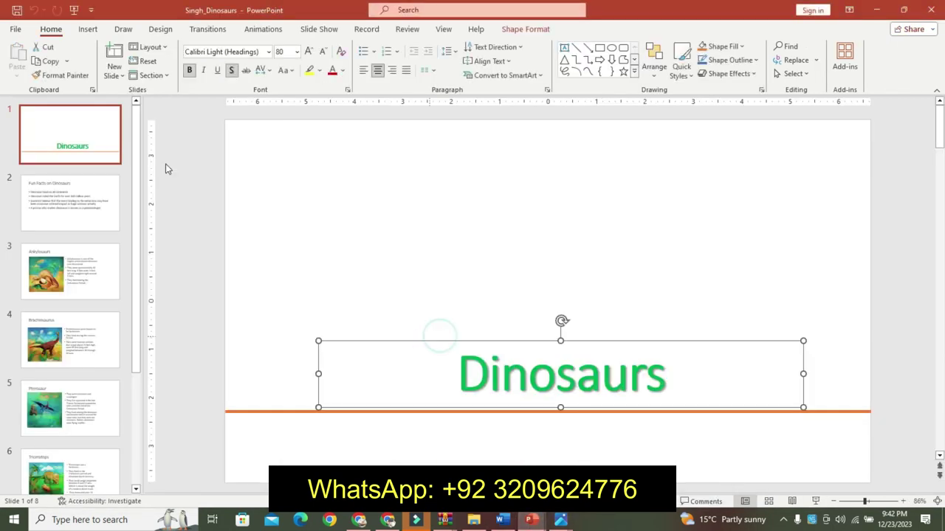
click(301, 214)
Step: Browse slides 2 through 8, ending on Questions?, then return to the title slide
click(98, 201)
click(96, 251)
click(99, 325)
click(103, 395)
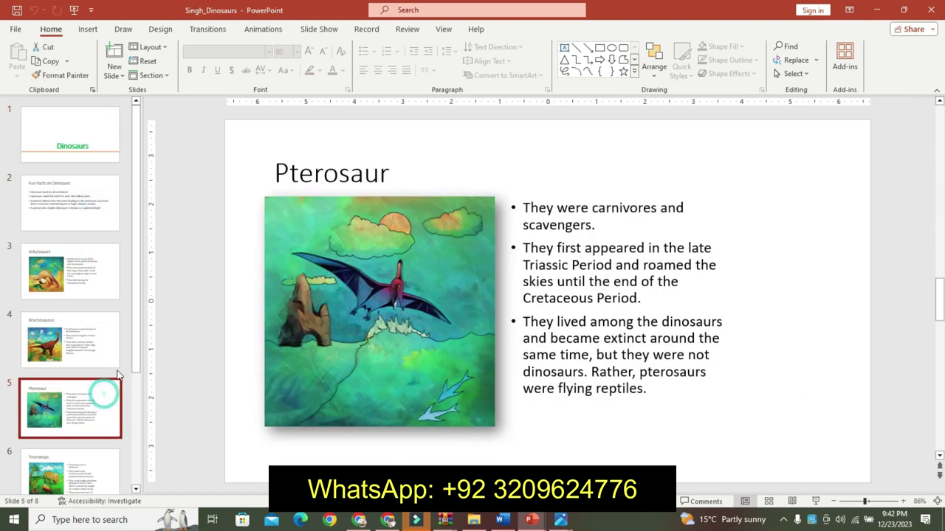
scroll(70, 347, down, 5)
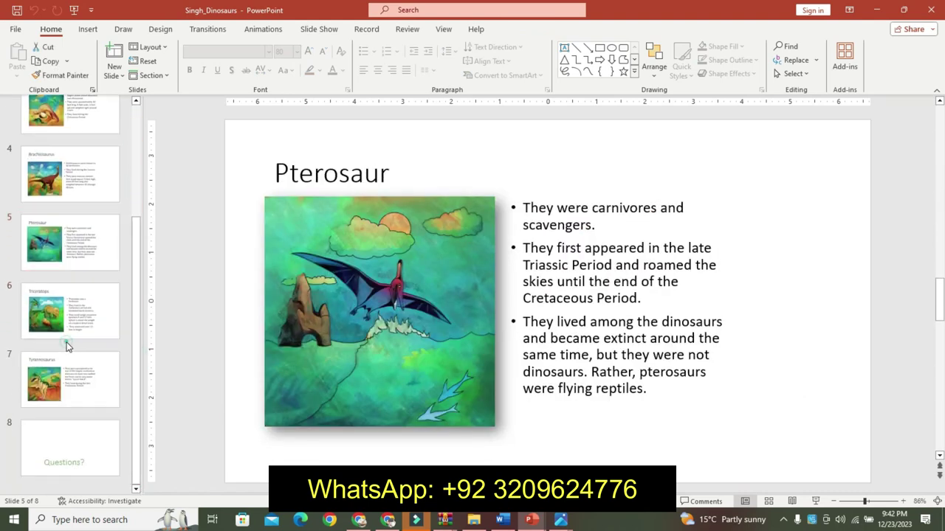
click(68, 336)
click(78, 387)
click(89, 452)
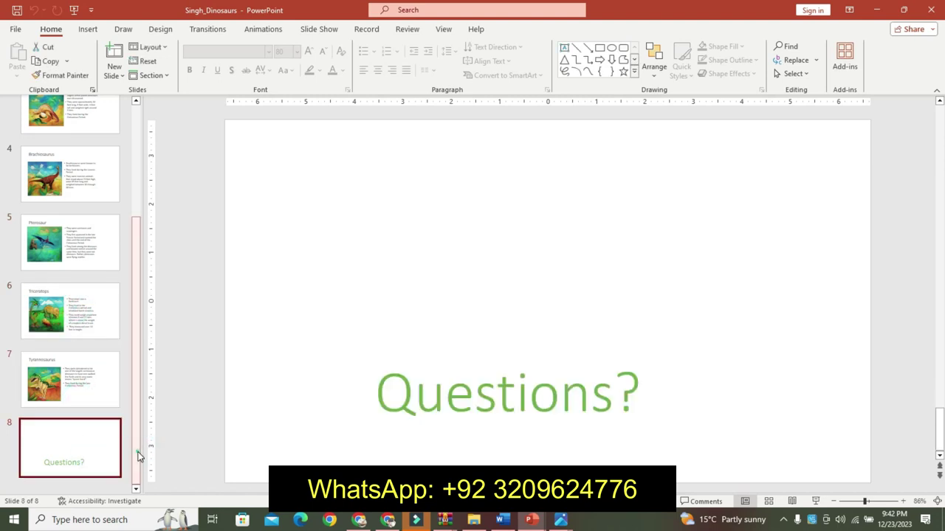
scroll(117, 235, up, 5)
click(80, 148)
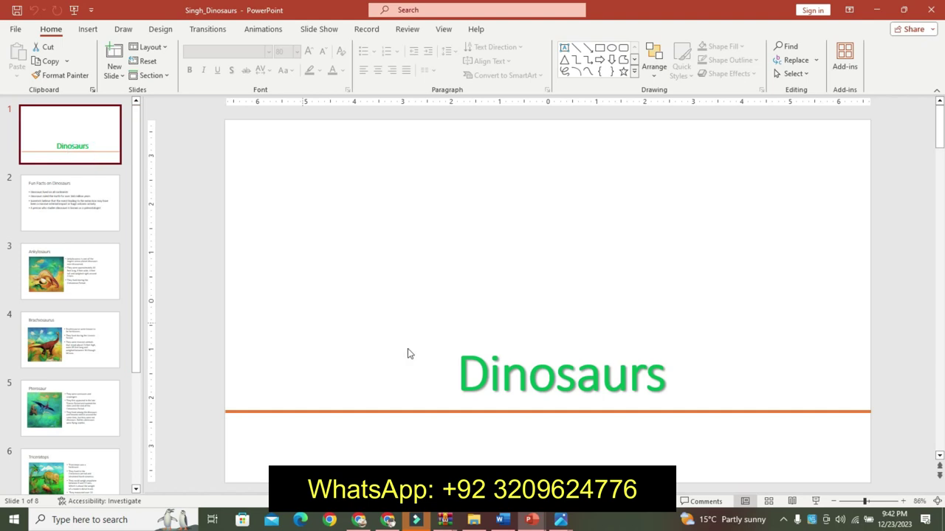
Step: Back in Word, undo the highlighting and bold on the title and description
click(503, 520)
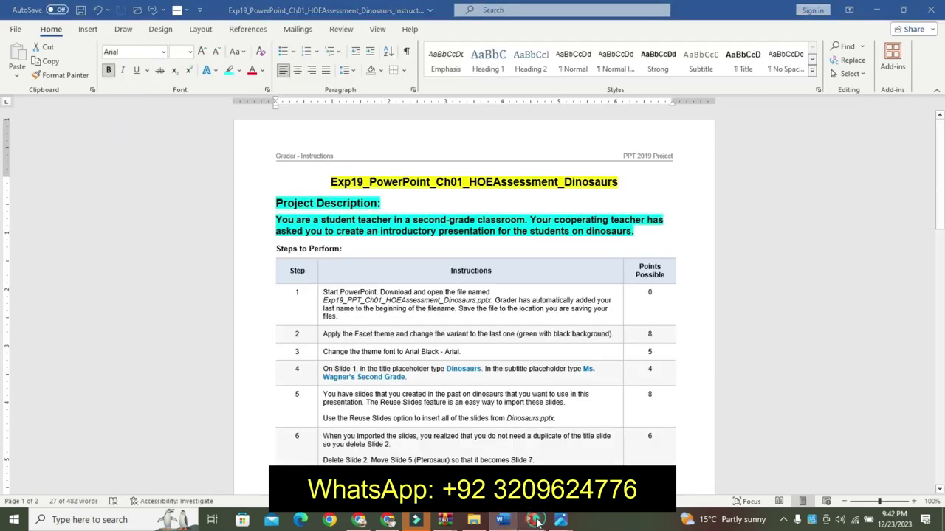
mouse_move(532, 521)
click(402, 450)
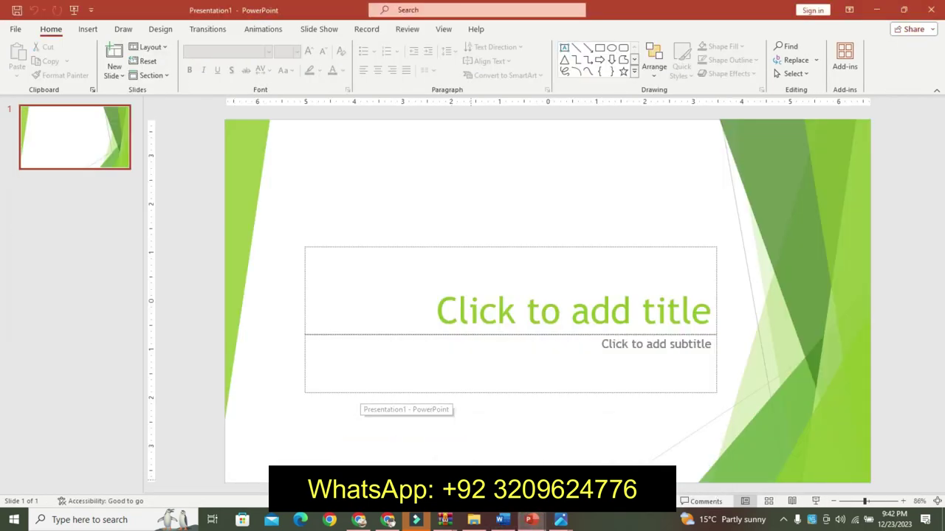
right_click(528, 522)
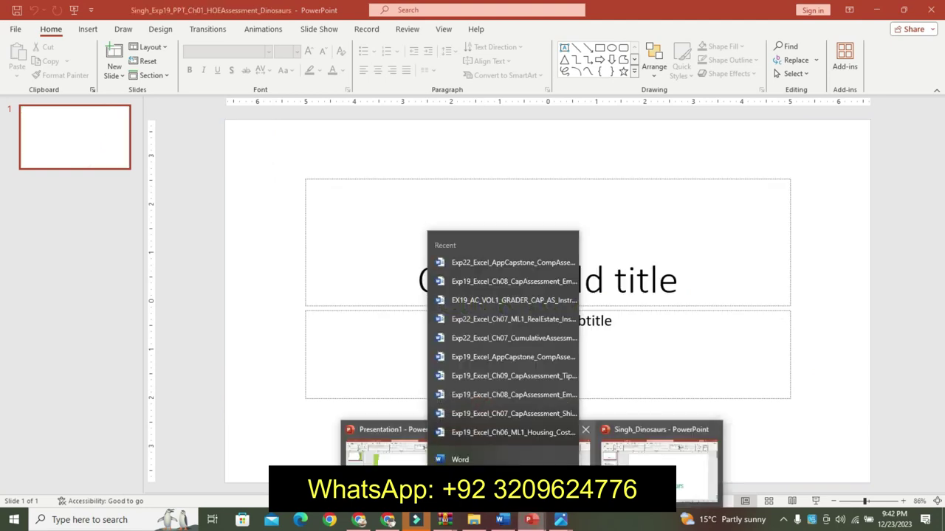
click(532, 450)
click(502, 520)
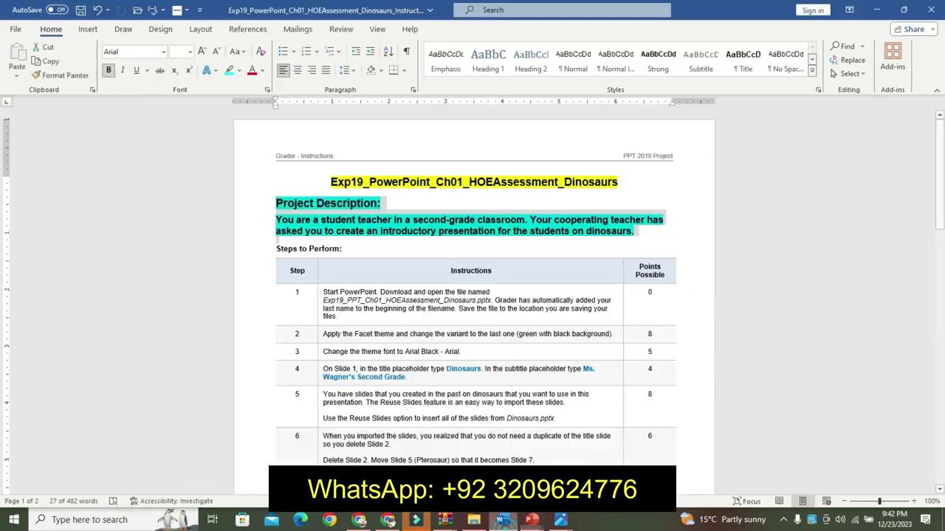
key(ctrl+z)
key(ctrl+z)
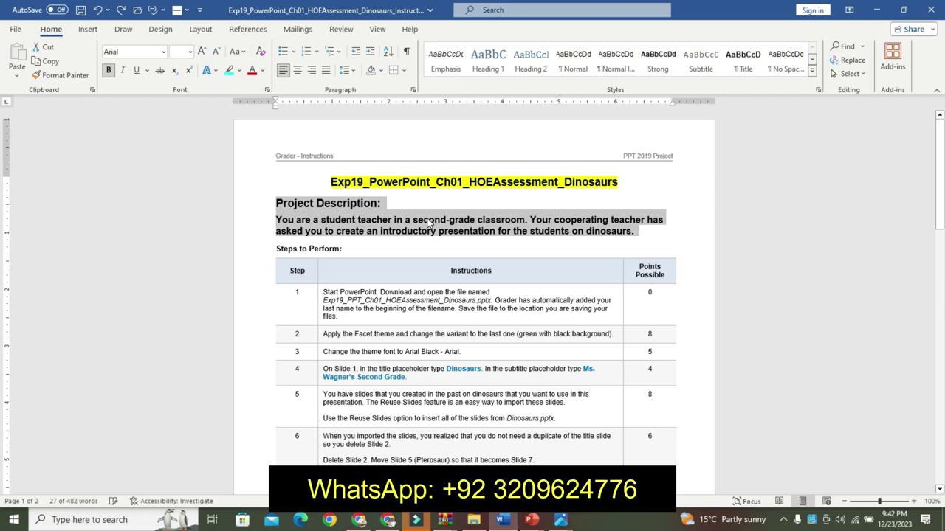
key(ctrl+z)
key(ctrl+z)
key(ctrl+z)
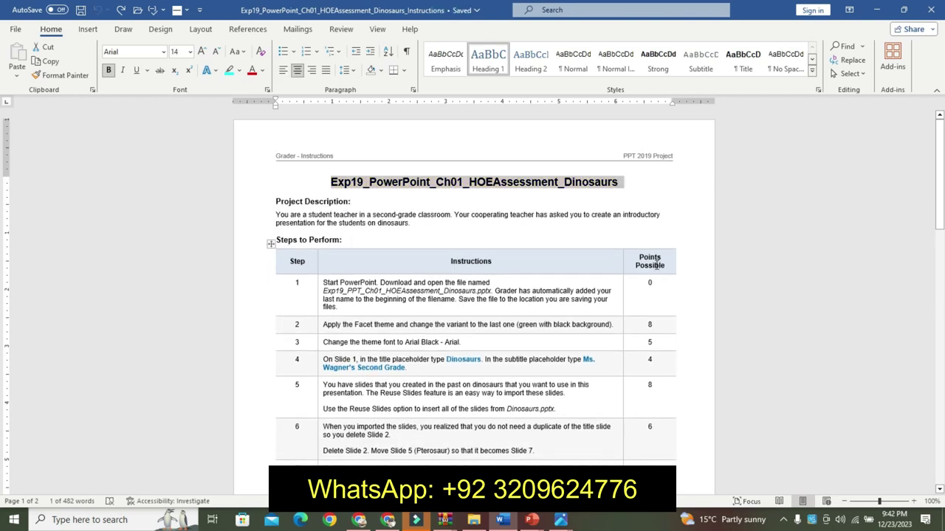
Step: Highlight the step 1 instruction in turquoise
drag(939, 188, 940, 225)
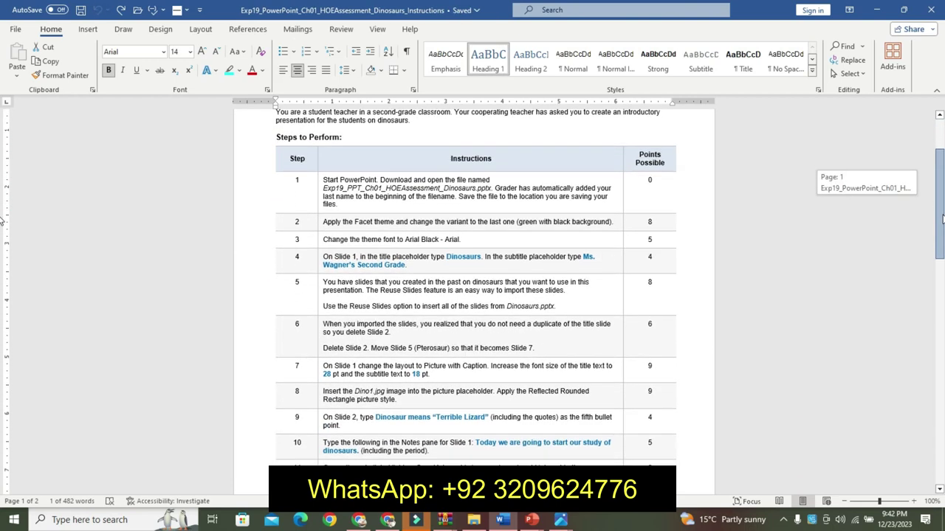
click(319, 178)
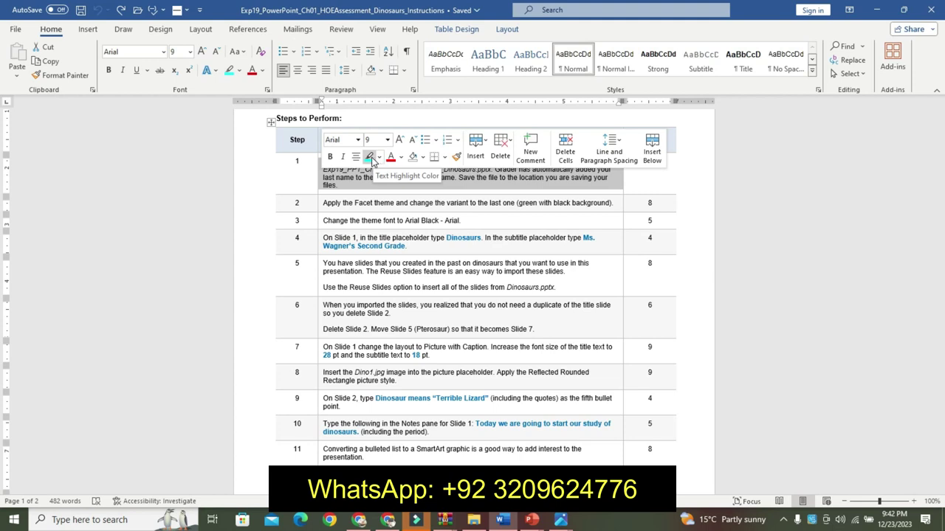
click(370, 158)
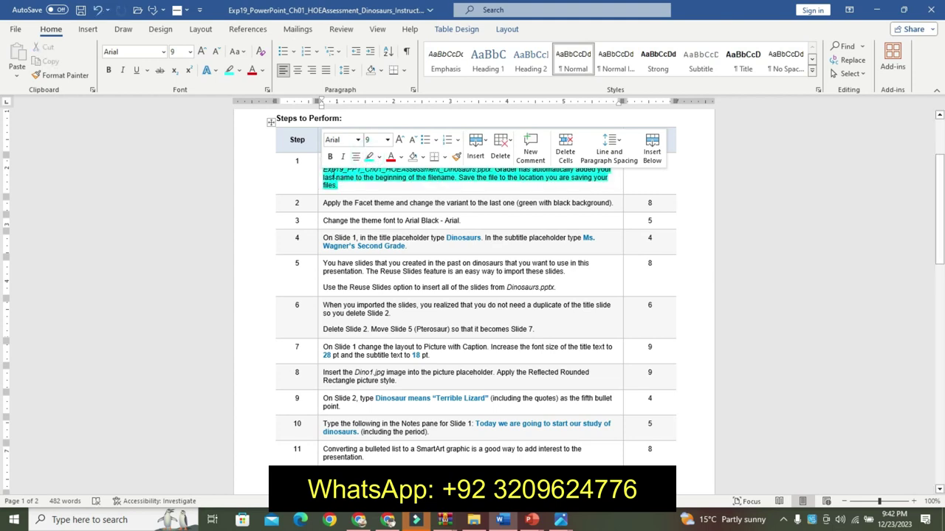
drag(323, 163, 517, 170)
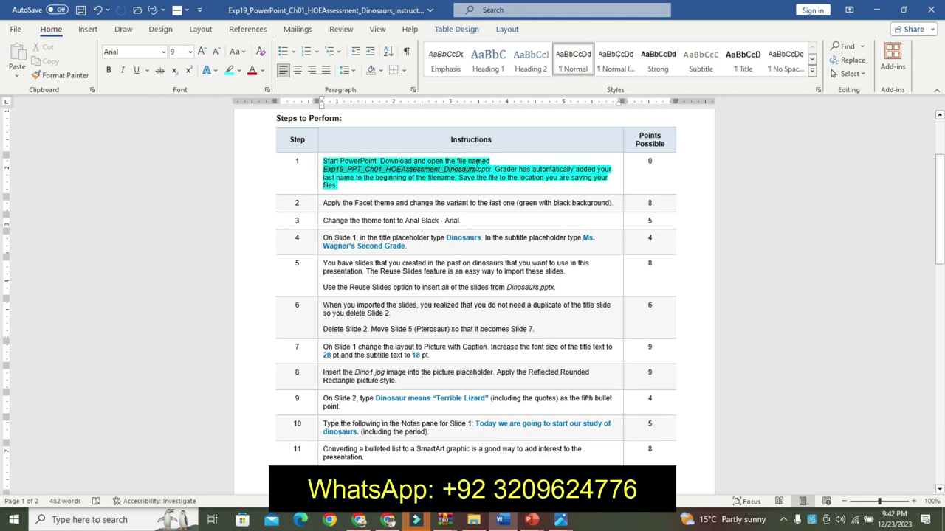
click(481, 177)
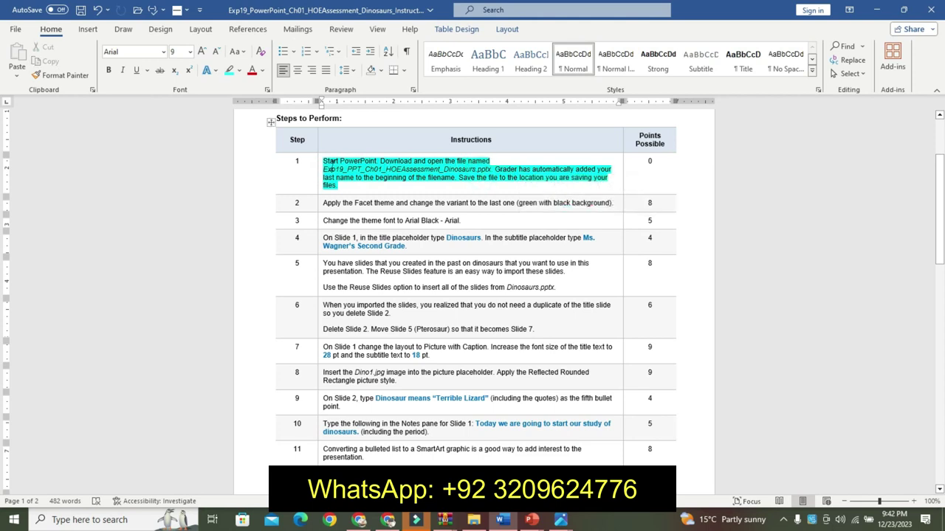
Step: Make the Exp19_PPT_Ch01_HOEAssessment_Dinosaurs.pptx file name 12 pt, bold and yellow-highlighted
drag(324, 169, 493, 170)
click(573, 184)
click(573, 184)
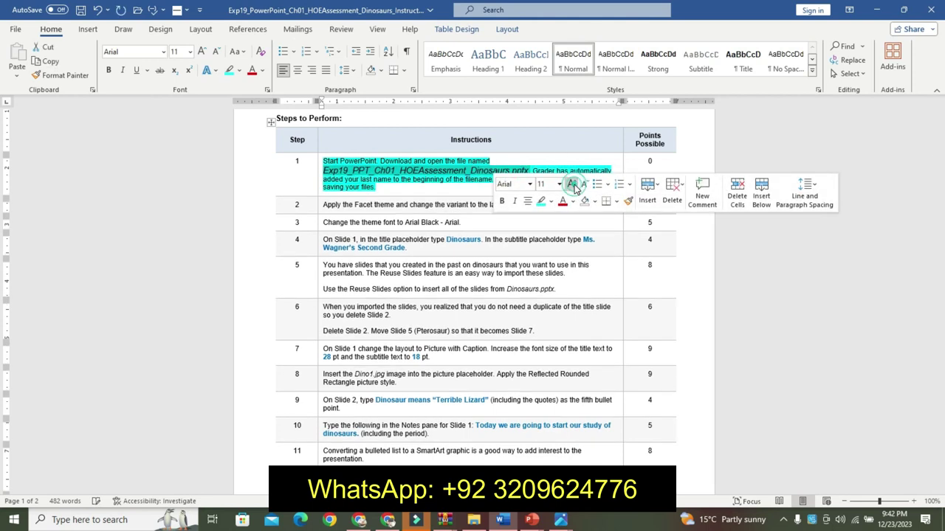
click(573, 184)
click(572, 185)
click(573, 185)
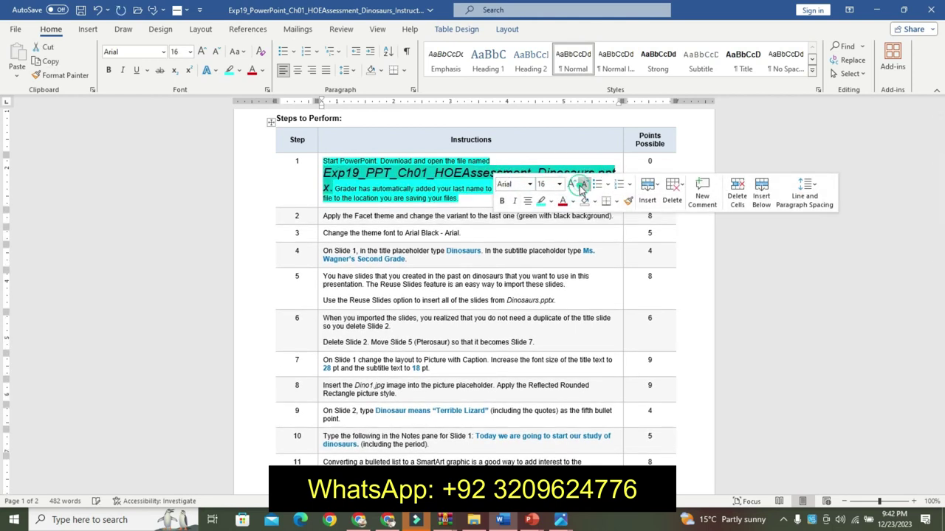
click(582, 186)
click(581, 186)
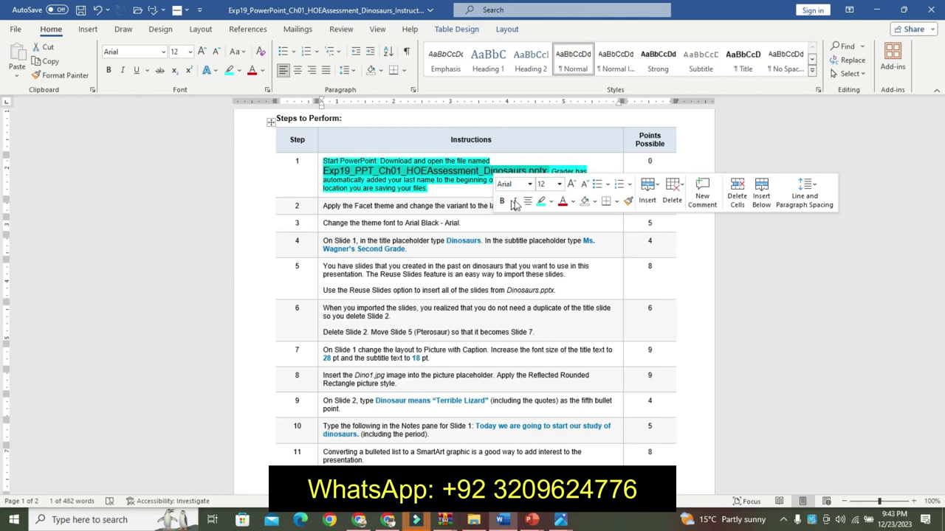
click(502, 202)
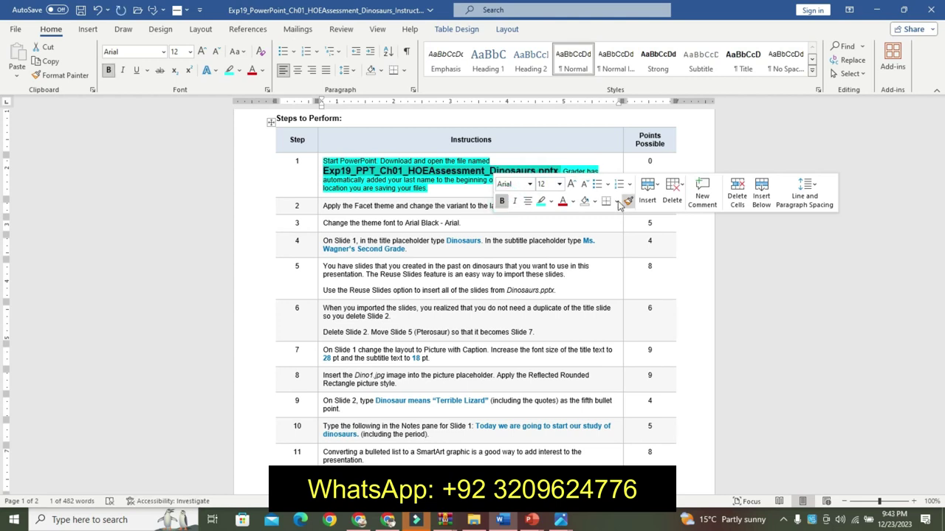
click(550, 201)
click(548, 222)
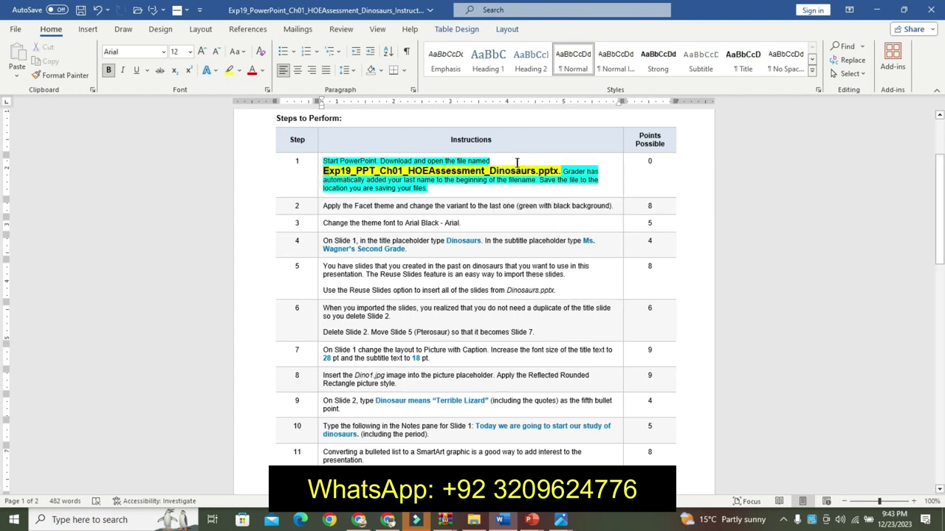
drag(553, 163, 562, 169)
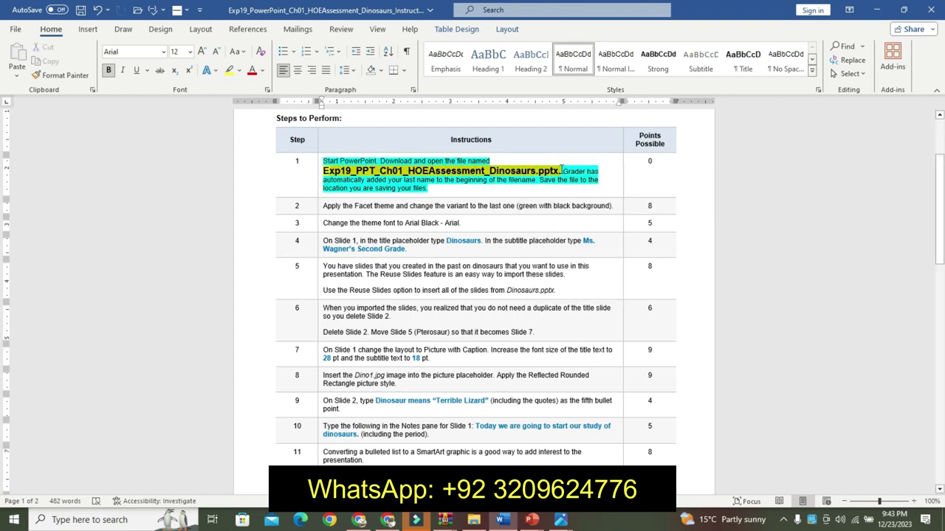
click(330, 171)
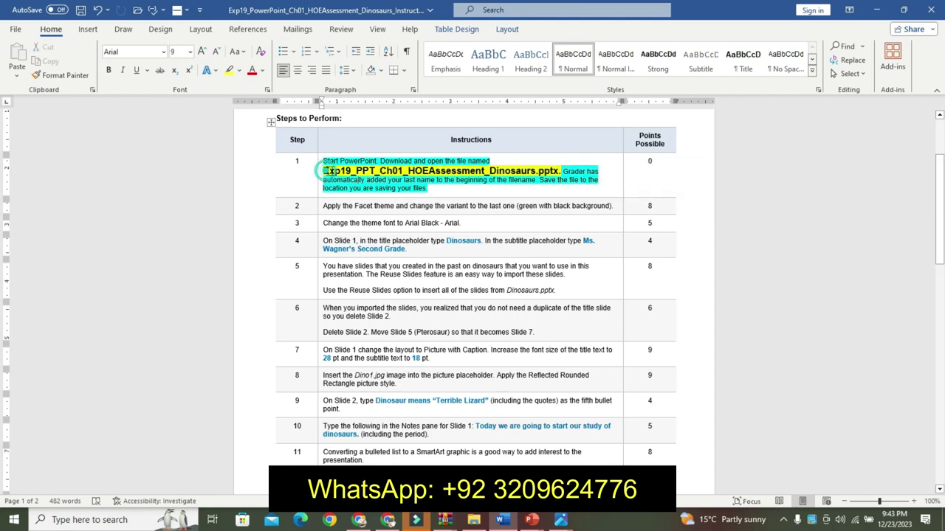
drag(325, 171, 558, 171)
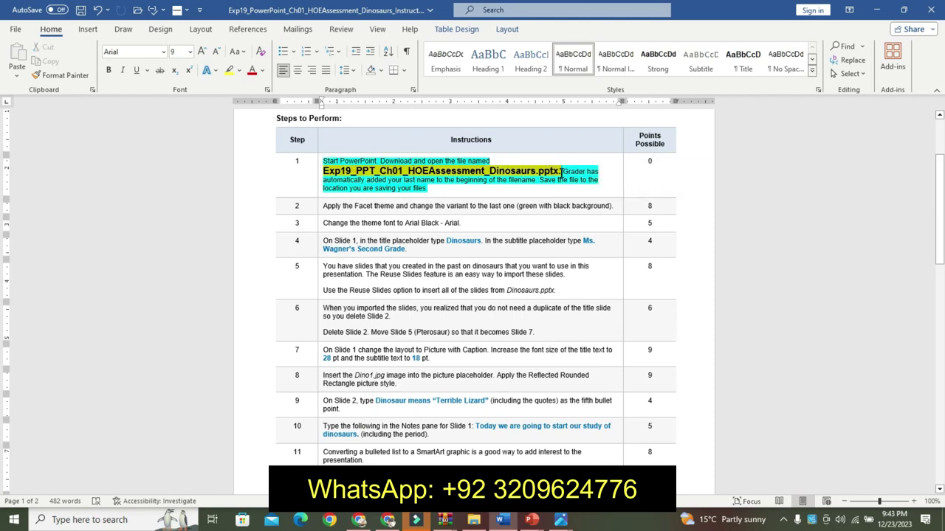
drag(561, 175, 562, 175)
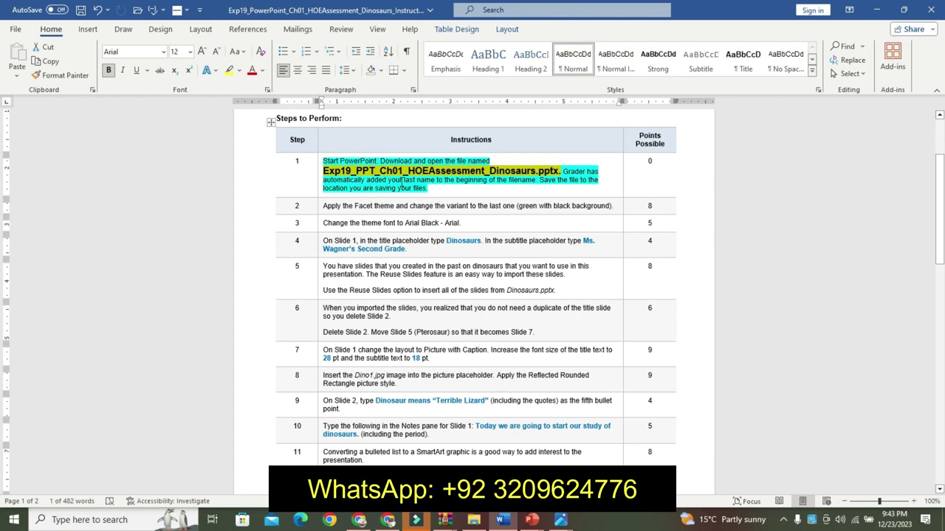
Step: Check the Dinosaurs and blank assessment presentations, then undo step 1's formatting in Word
click(530, 520)
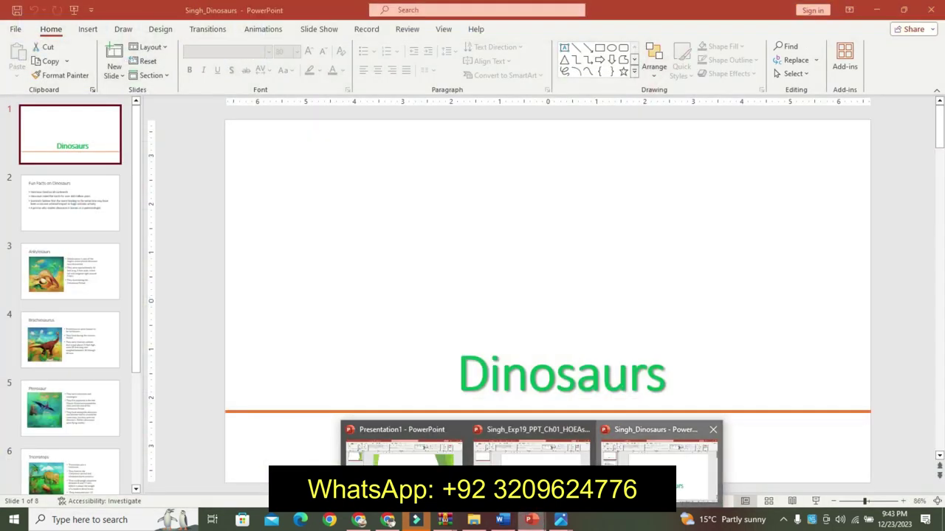
click(656, 452)
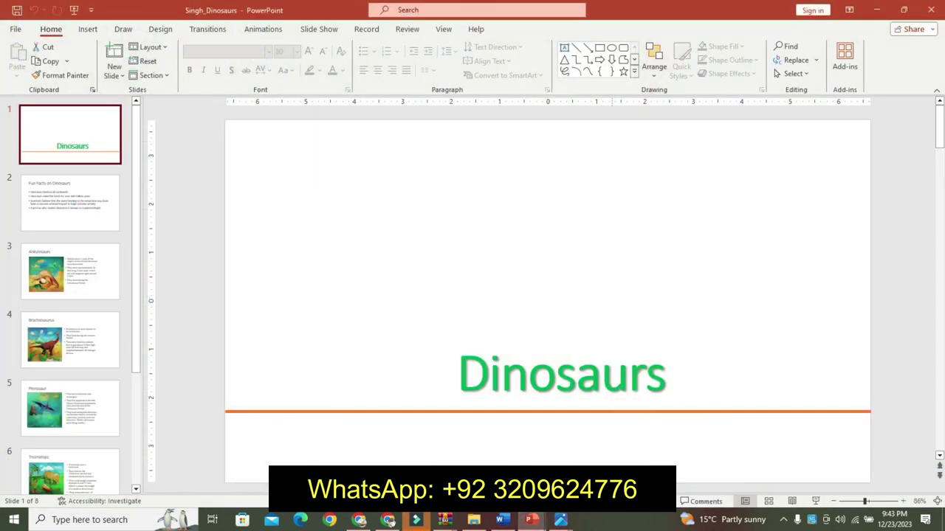
click(503, 520)
mouse_move(532, 522)
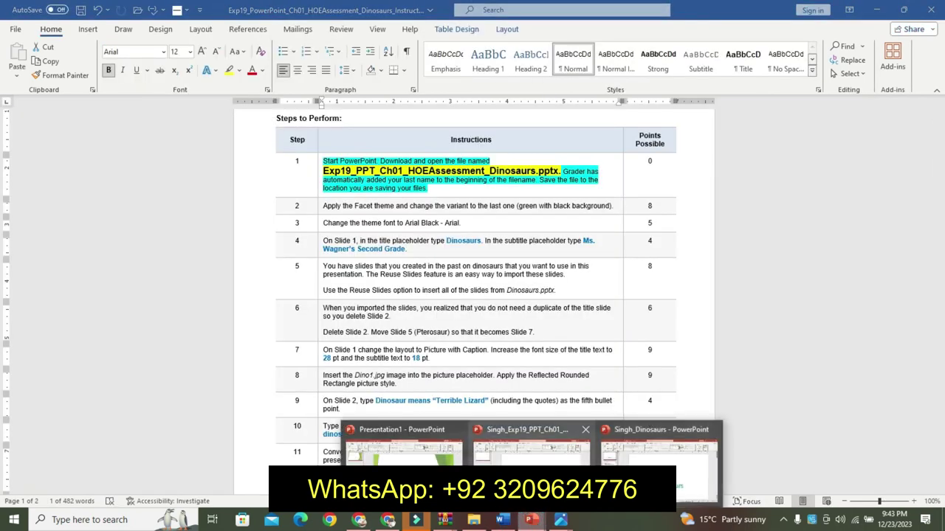
click(531, 451)
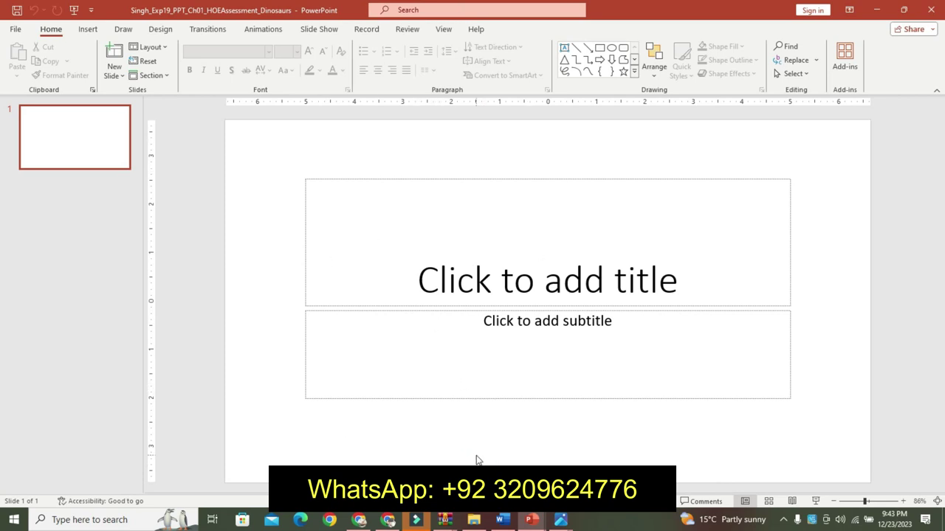
click(503, 520)
key(ctrl+z)
key(ctrl+z)
key(ctrl+z)
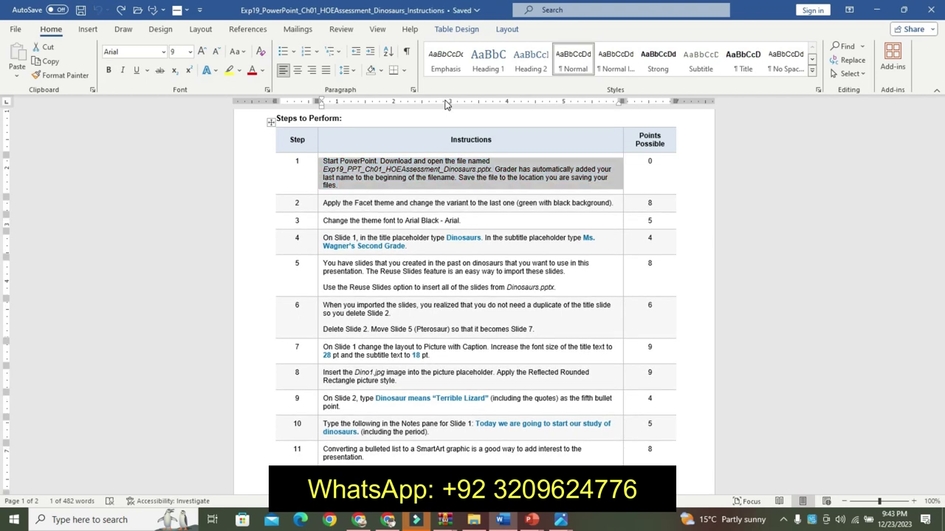
Step: Make step 2's instruction 14 pt, bold and highlighted cyan
click(323, 206)
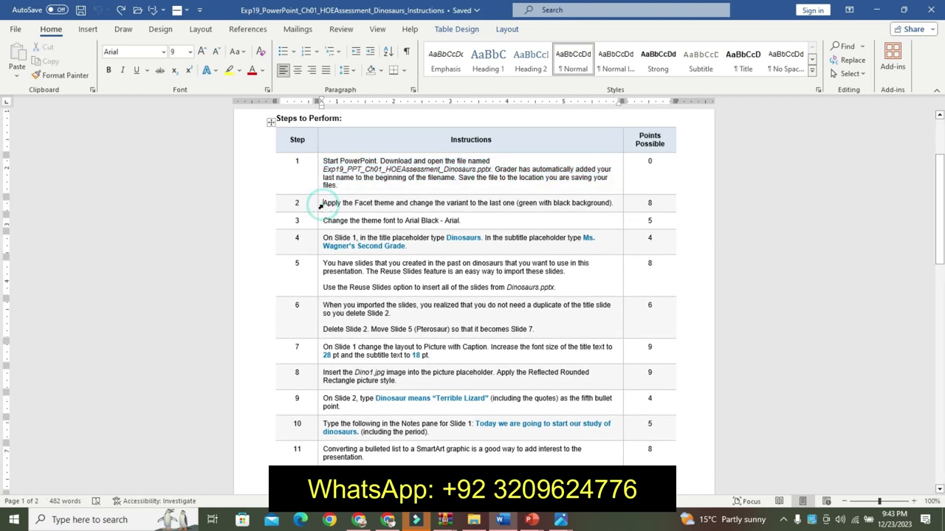
click(321, 205)
click(399, 167)
click(399, 167)
click(399, 166)
click(400, 167)
click(330, 184)
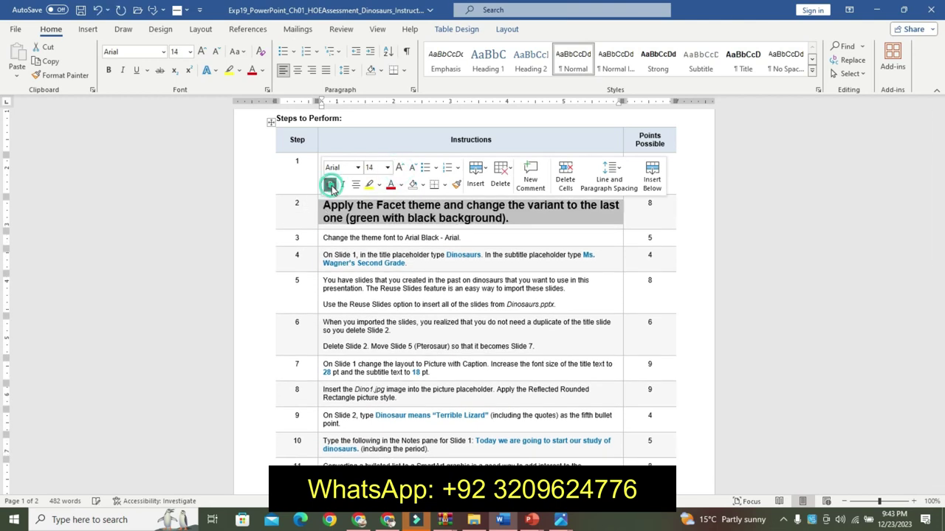
click(378, 185)
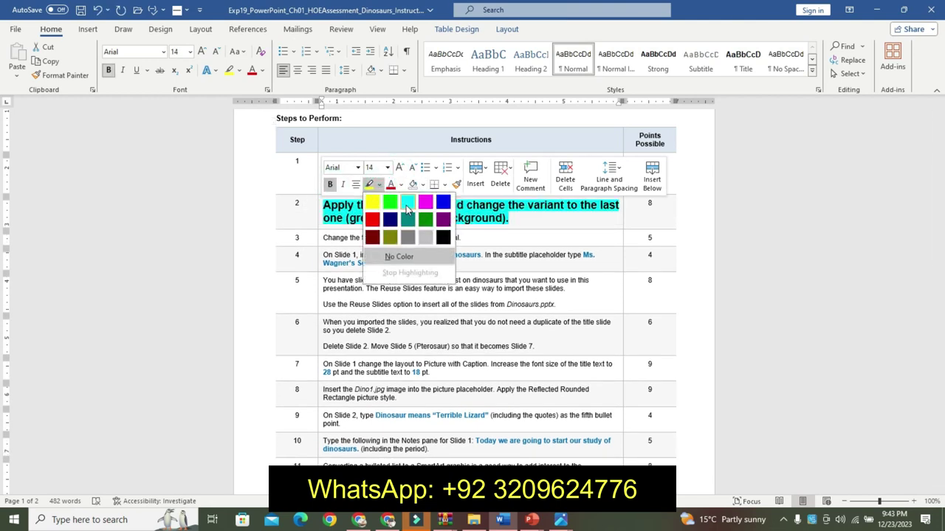
click(407, 202)
Step: Select the whole formatted step 2 paragraph, then switch over to PowerPoint
right_click(354, 211)
key(Escape)
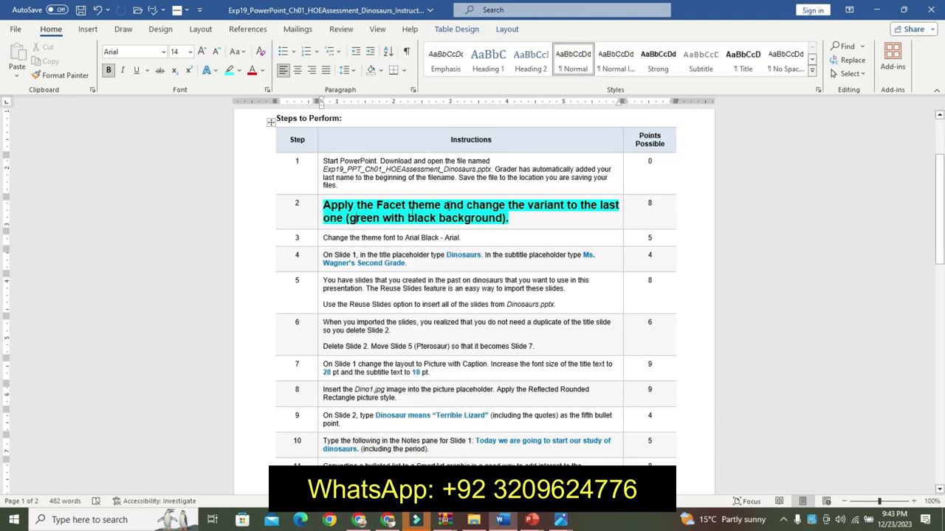
drag(323, 205, 511, 219)
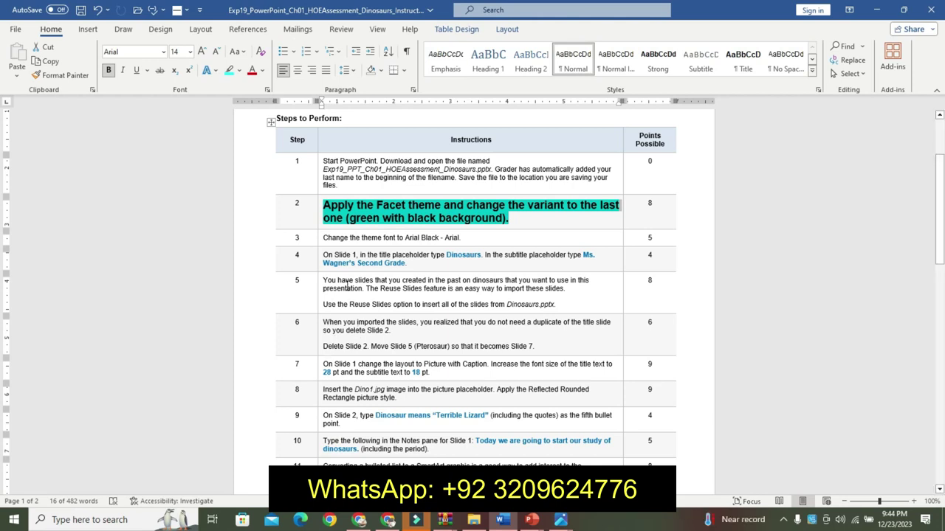
click(333, 204)
triple_click(513, 220)
click(531, 520)
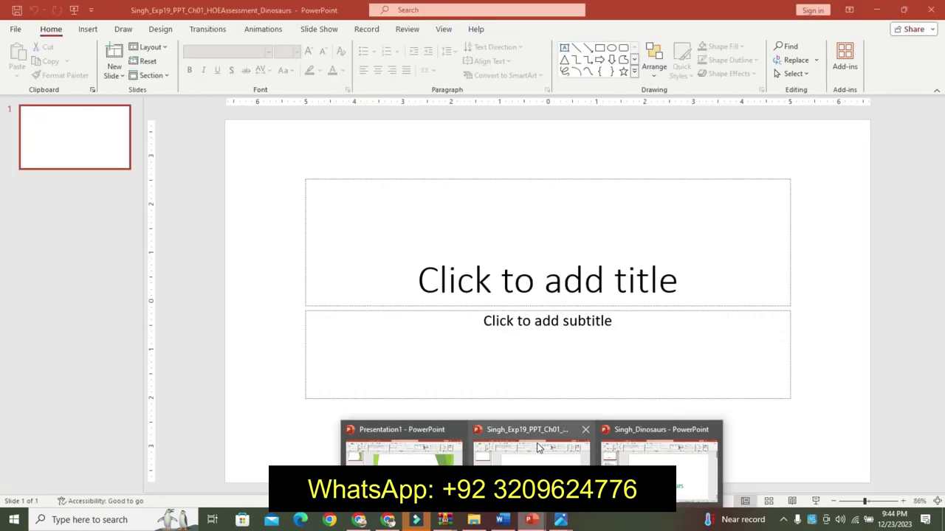
Step: Apply the Facet theme to the assessment presentation
click(534, 441)
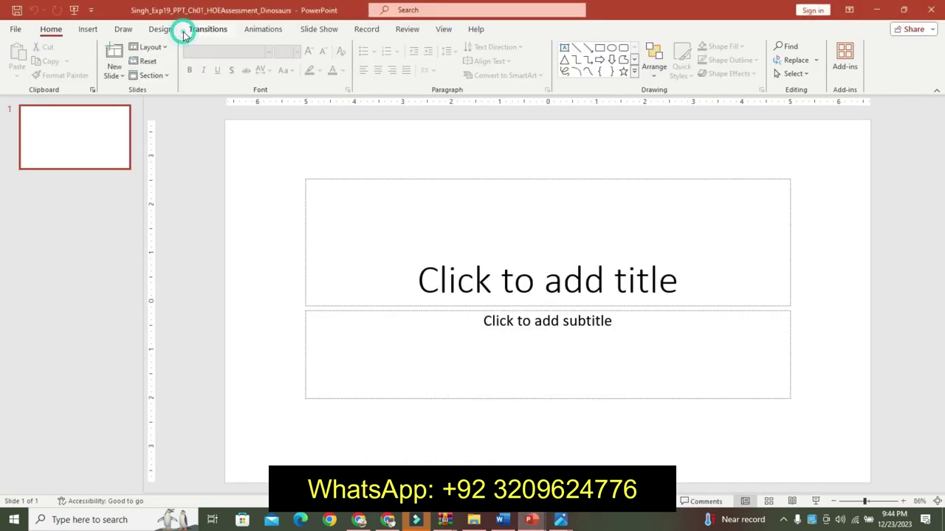
click(182, 29)
click(169, 30)
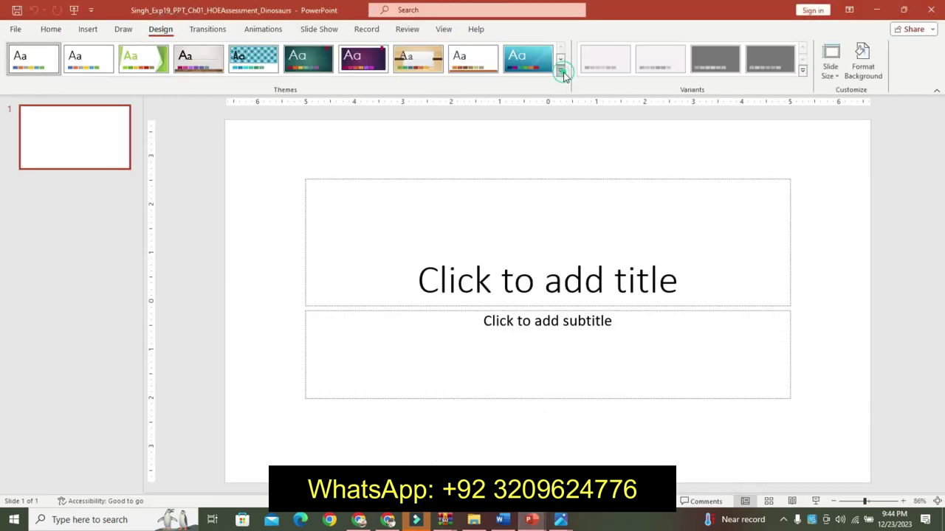
click(562, 72)
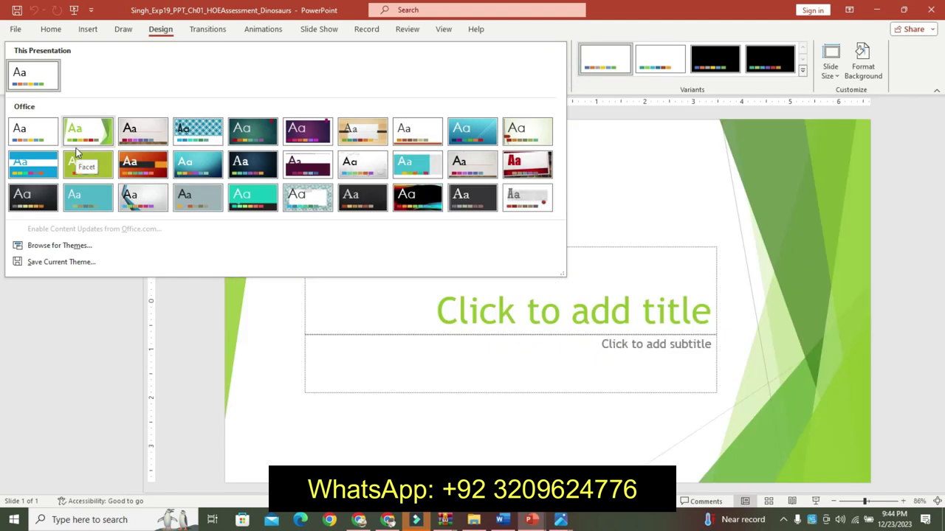
click(78, 154)
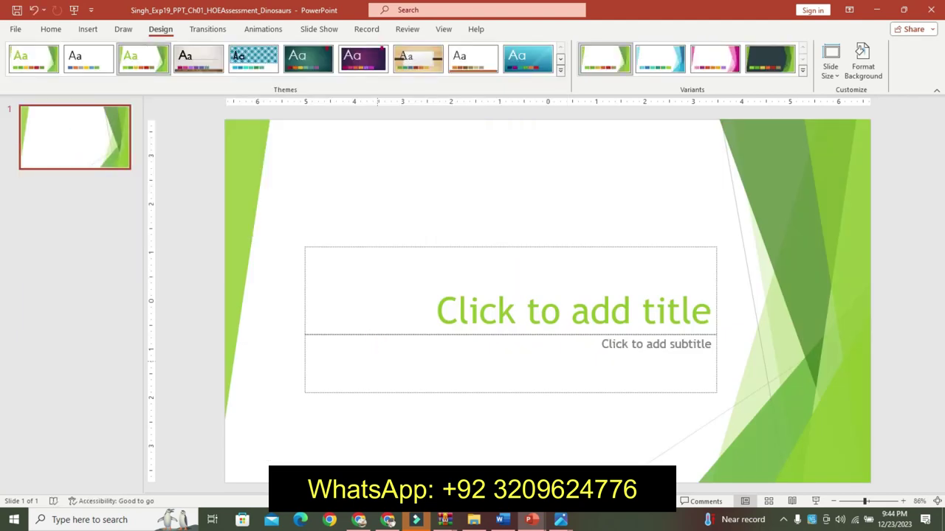
Step: Choose Facet's fourth, green-on-black variant, then return to the Word instructions
click(514, 525)
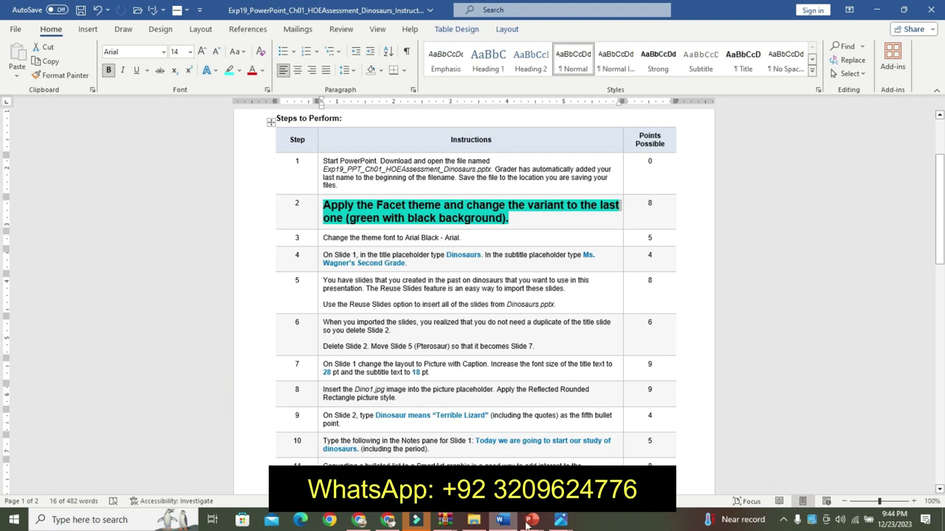
mouse_move(530, 523)
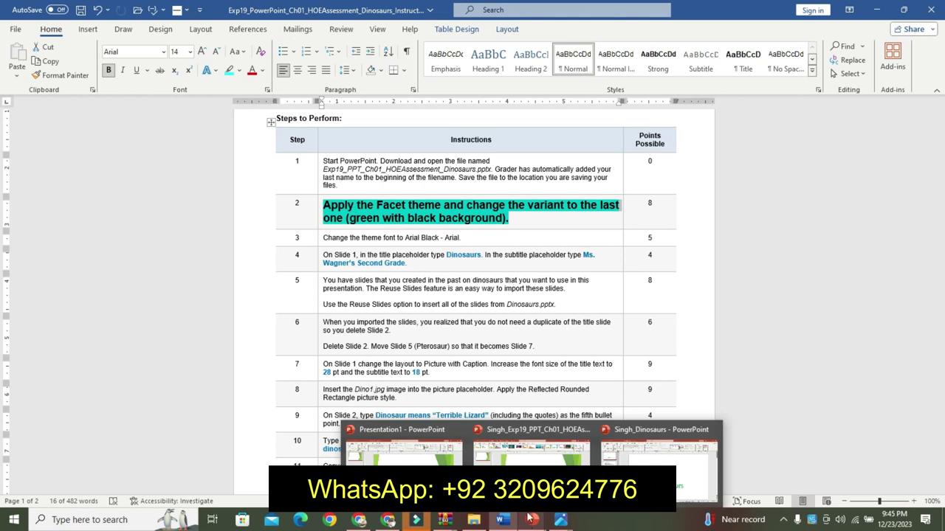
click(531, 443)
click(785, 58)
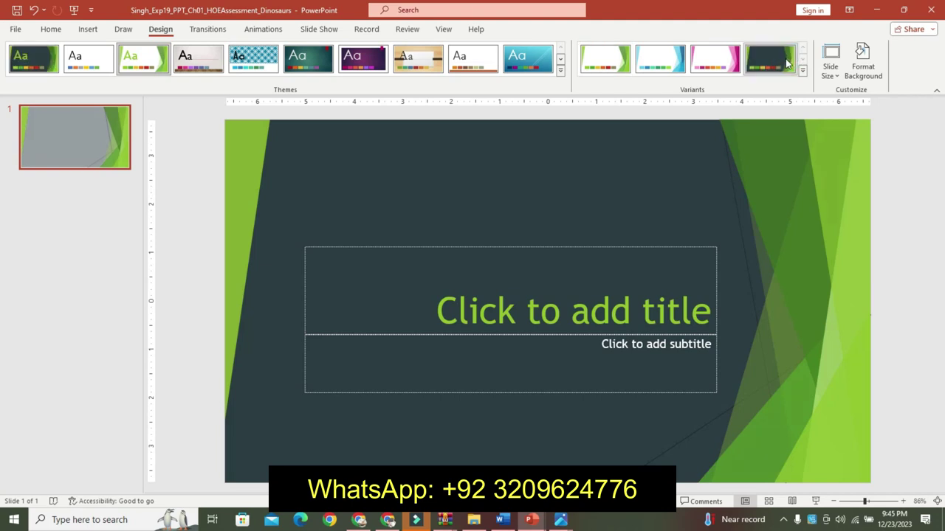
click(502, 520)
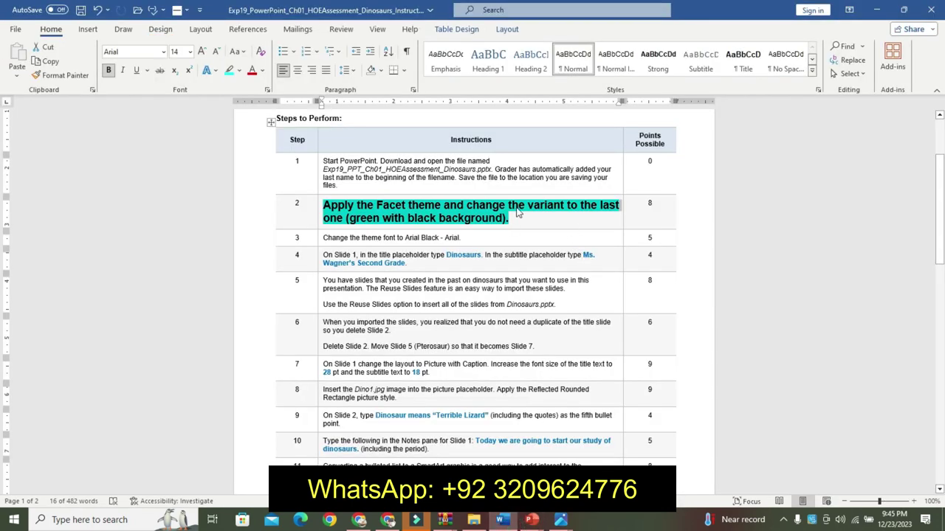
Step: Undo step 2's formatting and make step 3's instruction 14 pt, bold, cyan-highlighted
key(ctrl+z)
key(ctrl+z)
key(ctrl+z)
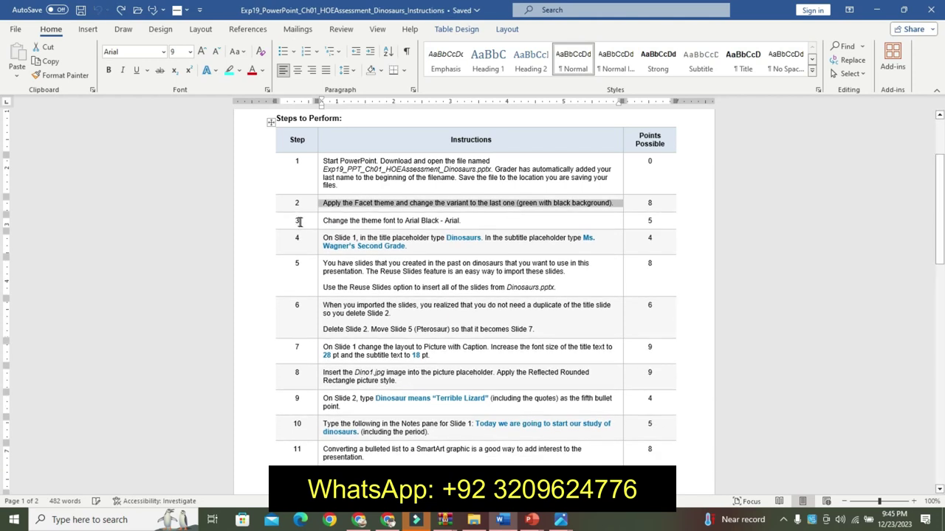
click(319, 221)
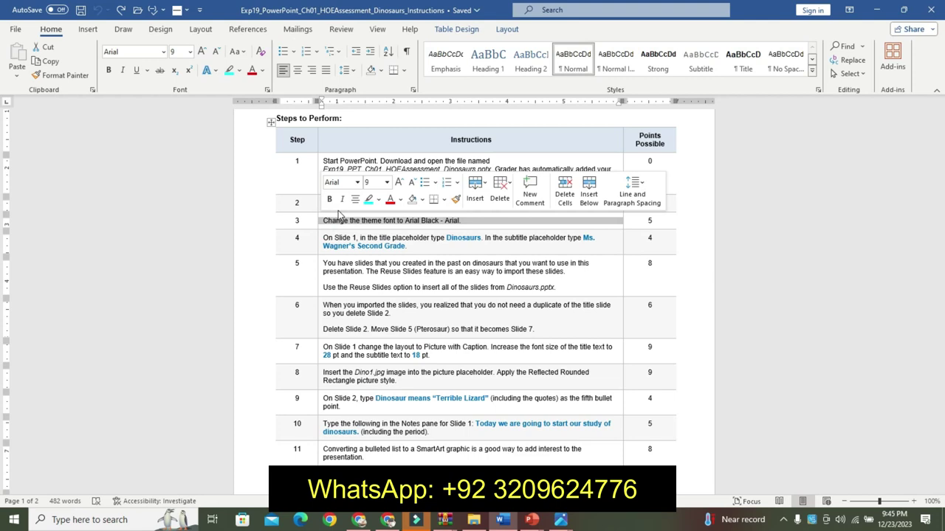
click(398, 185)
click(398, 184)
click(398, 185)
click(398, 185)
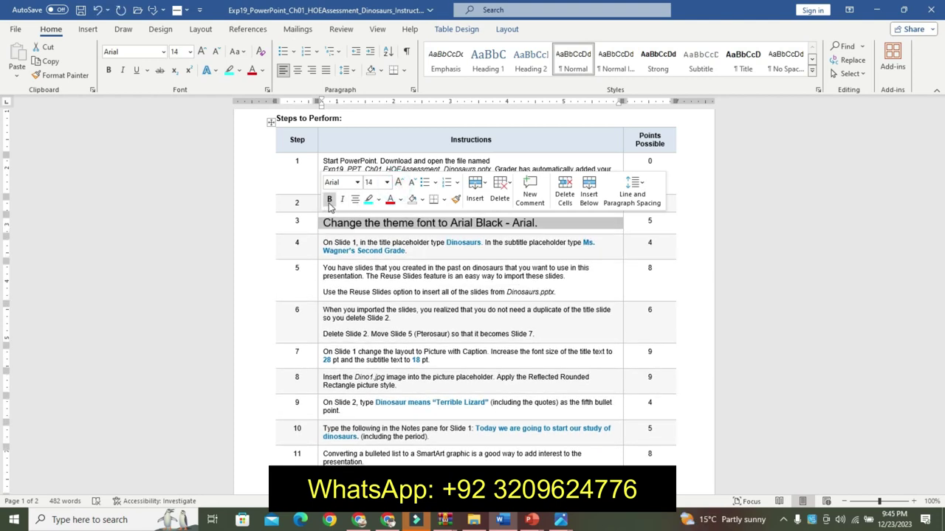
click(329, 201)
click(368, 199)
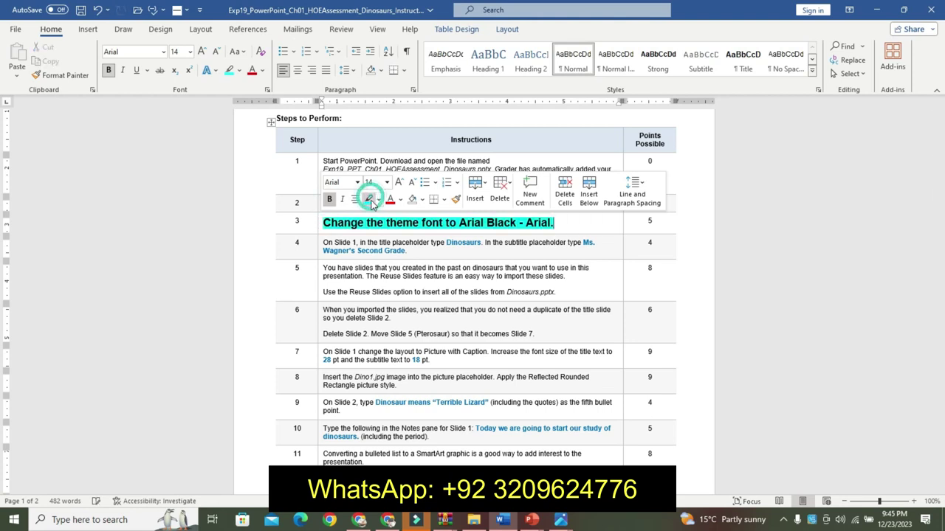
drag(324, 223, 574, 223)
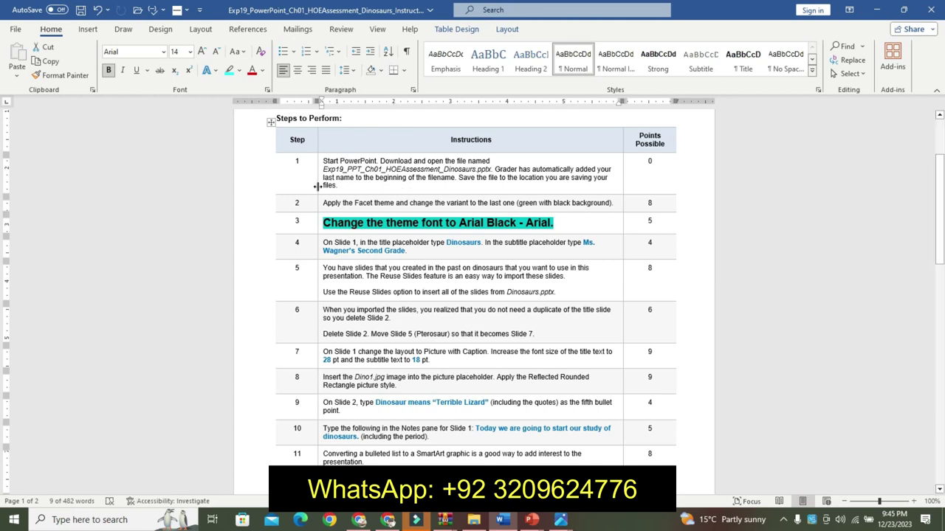
Step: Widen the instructions column slightly and bring up the Dinosaurs presentation
drag(318, 187, 317, 188)
drag(942, 220, 943, 223)
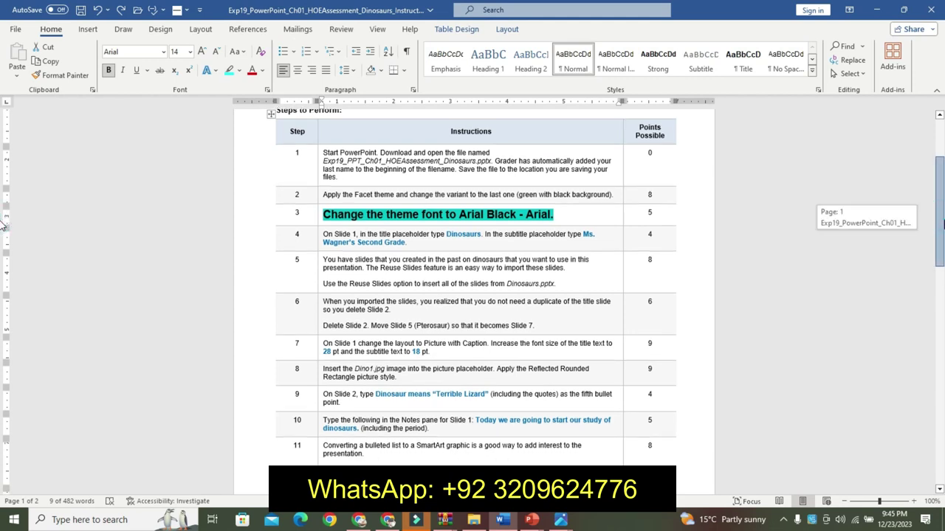
drag(942, 223, 942, 222)
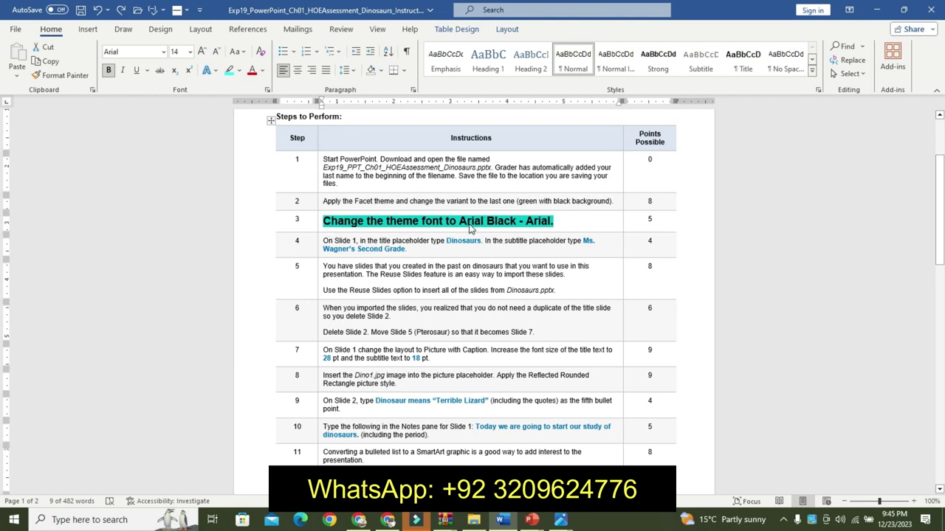
click(529, 521)
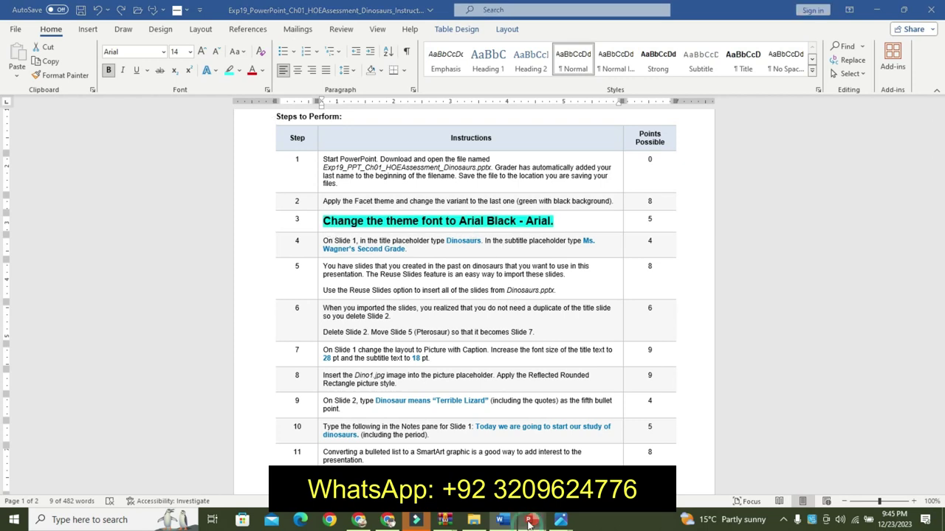
click(524, 502)
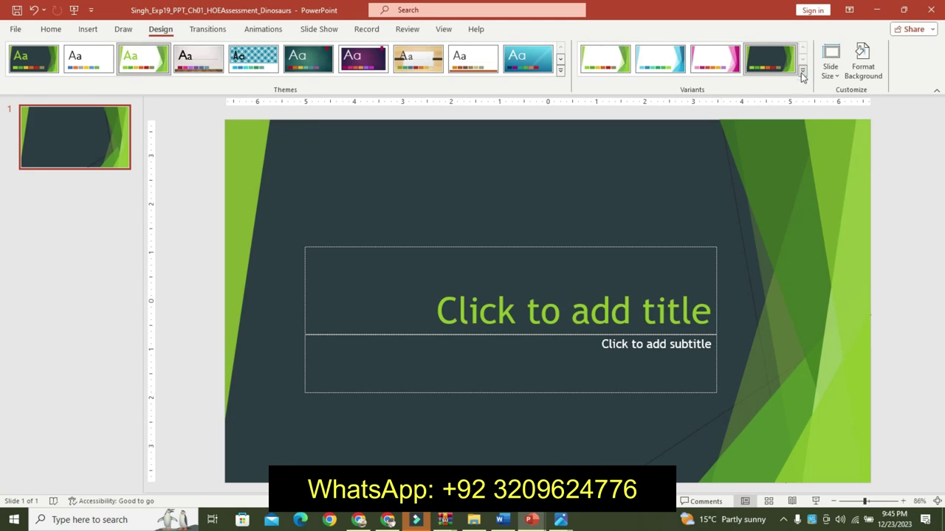
Step: Apply the Arial Black-Arial theme fonts from the Variants Fonts list
click(801, 72)
click(708, 114)
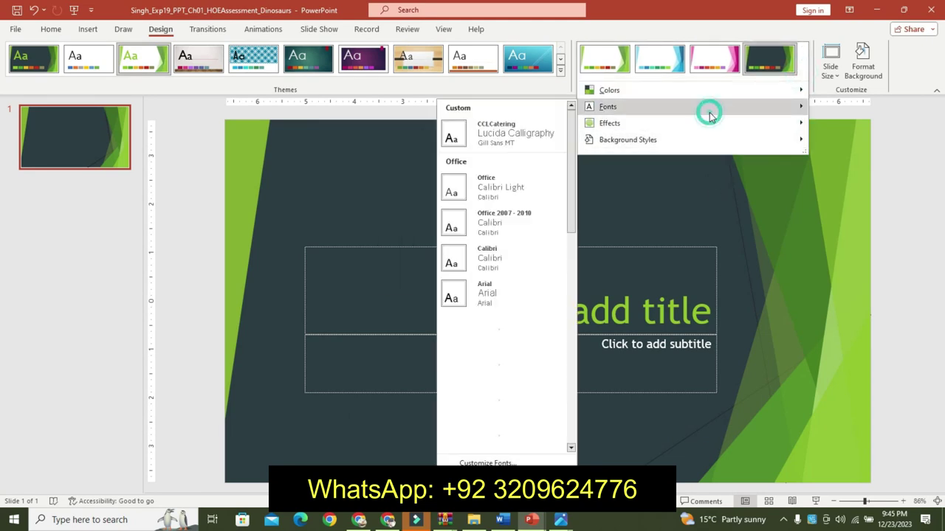
click(697, 112)
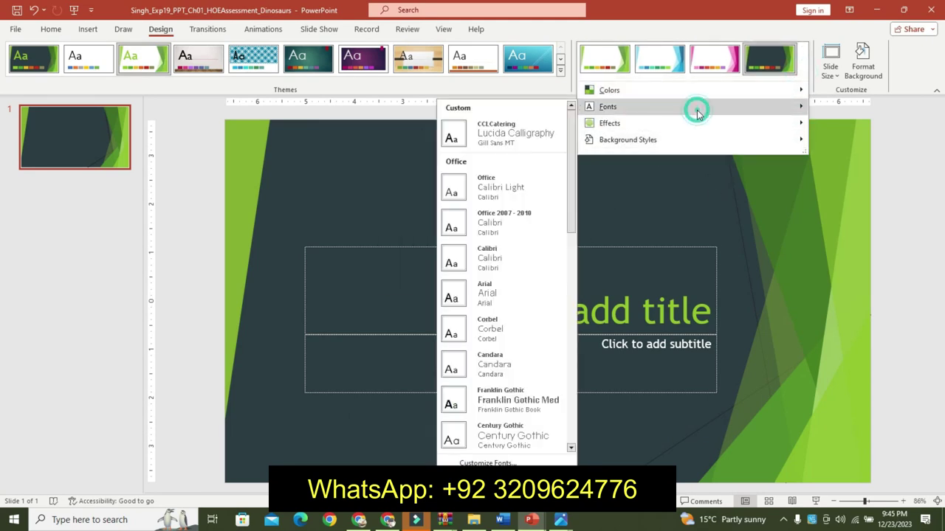
click(502, 520)
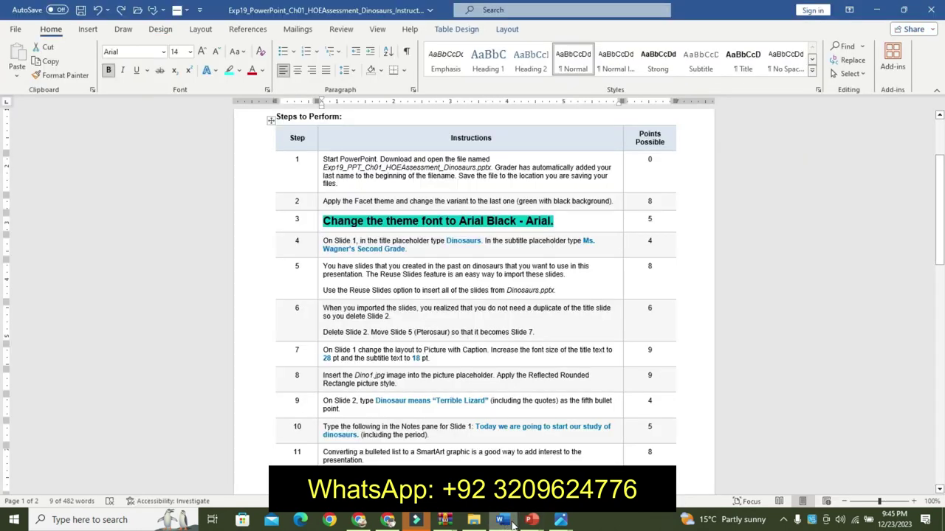
mouse_move(532, 520)
click(531, 454)
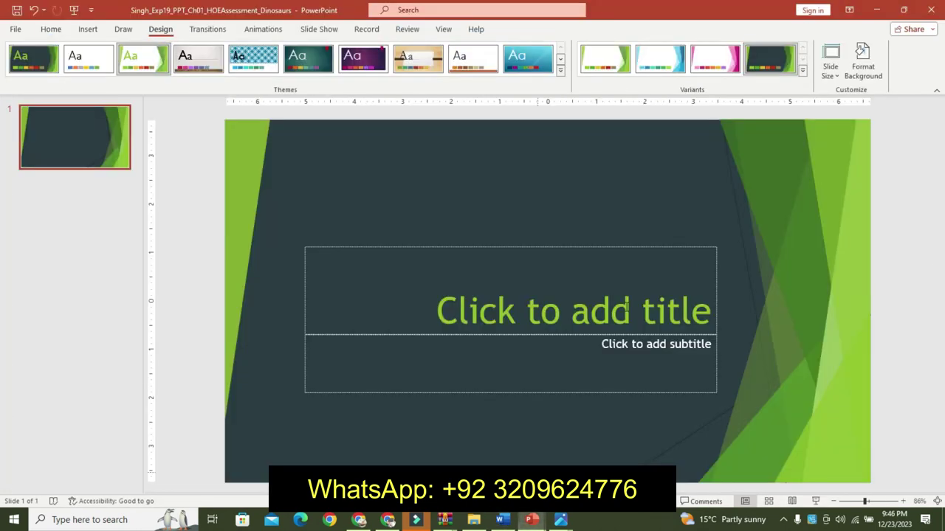
click(803, 71)
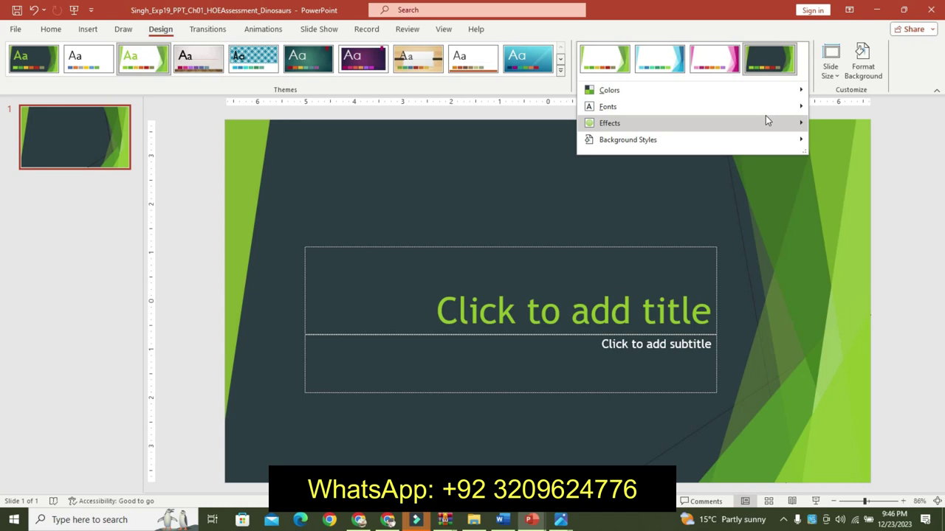
mouse_move(763, 108)
drag(571, 229, 571, 354)
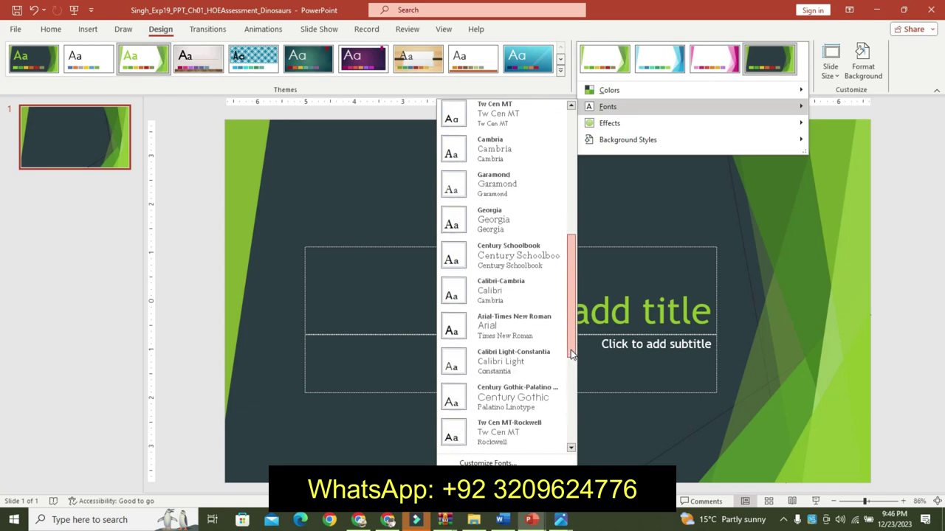
drag(571, 354, 570, 415)
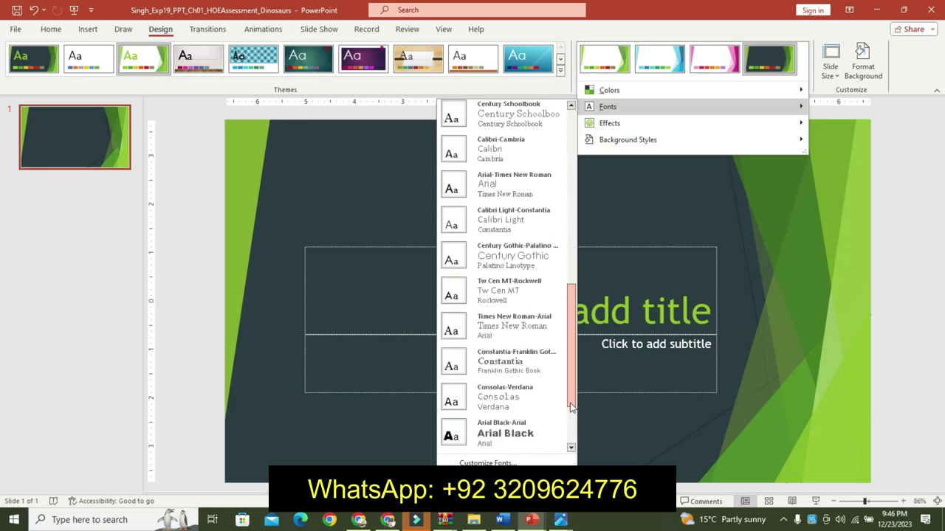
click(540, 394)
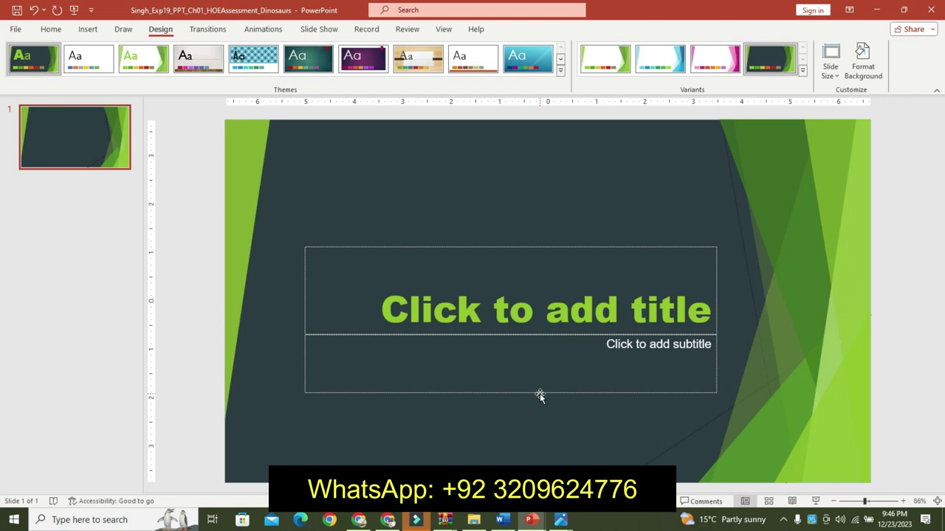
Step: Undo step 3's formatting and make step 4's instruction 12 pt, bold and cyan-highlighted
click(502, 520)
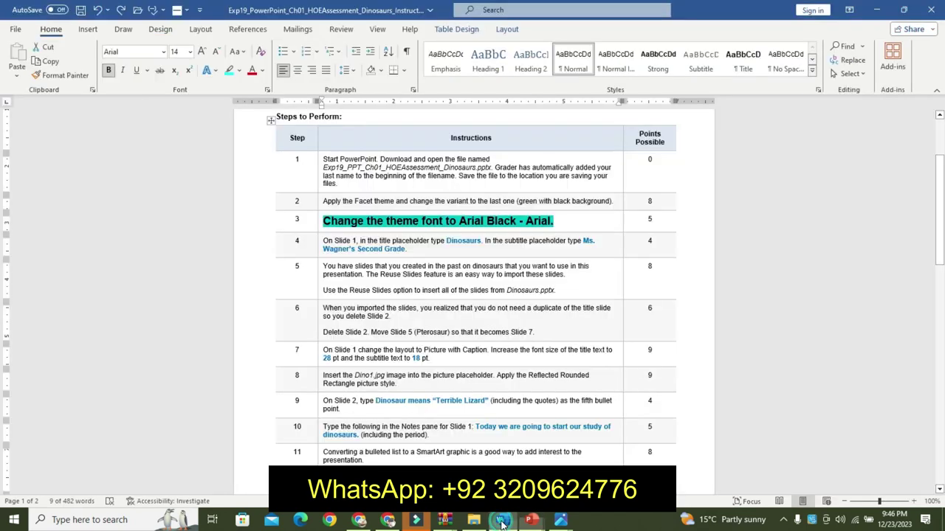
key(ctrl+z)
key(ctrl+z)
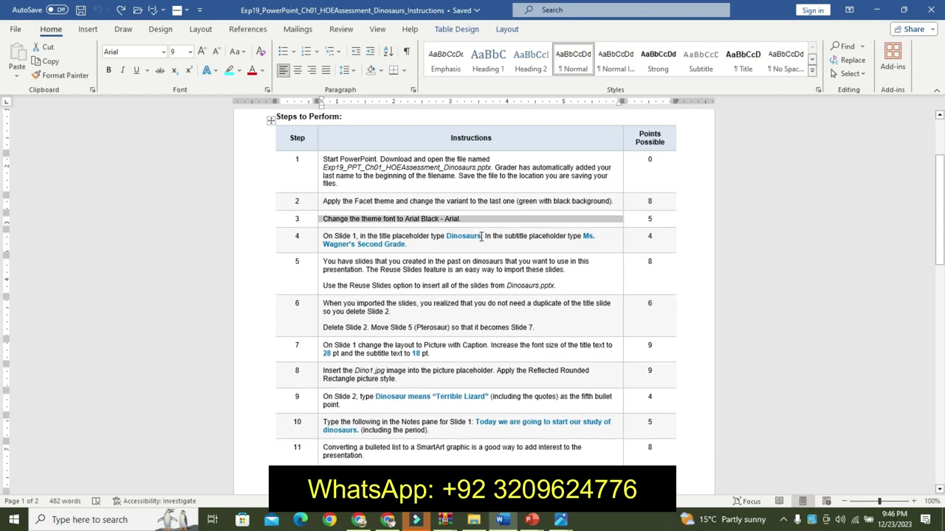
click(321, 240)
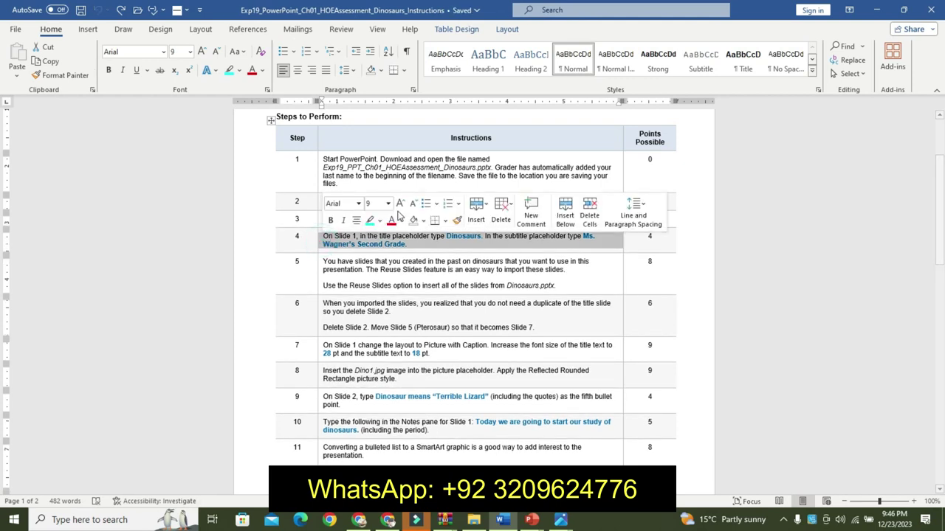
click(400, 203)
click(400, 203)
click(399, 203)
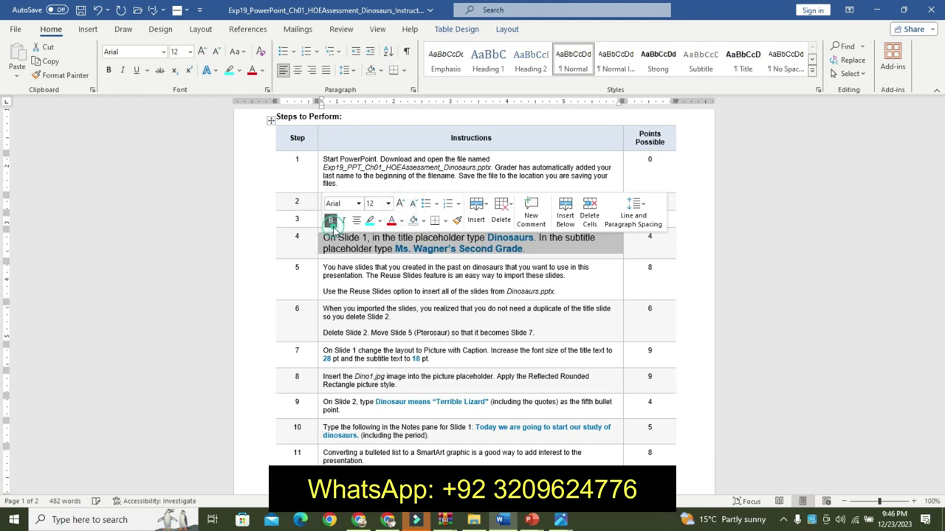
click(331, 221)
click(370, 221)
click(550, 246)
triple_click(551, 246)
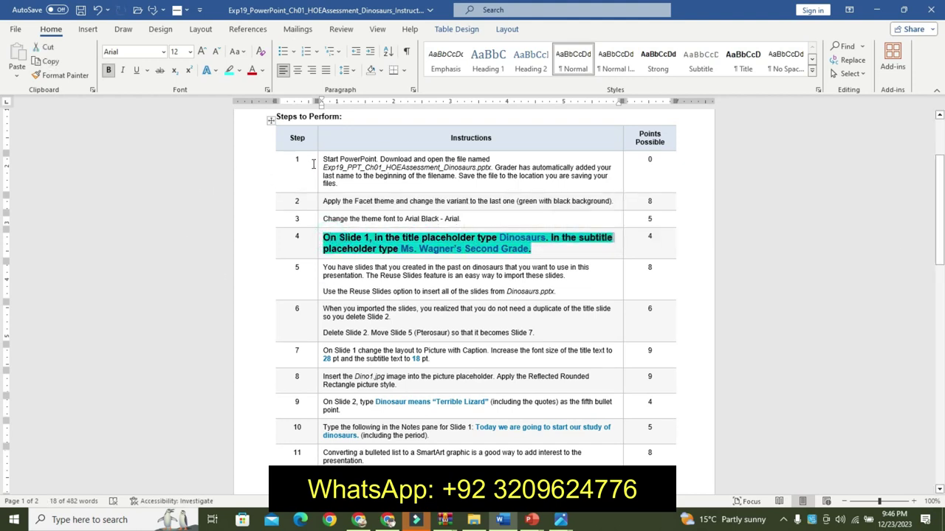
Step: Paste 'Dinosaurs' into slide 1's title as text only, then select step 4's subtitle text
click(503, 238)
drag(503, 238, 545, 242)
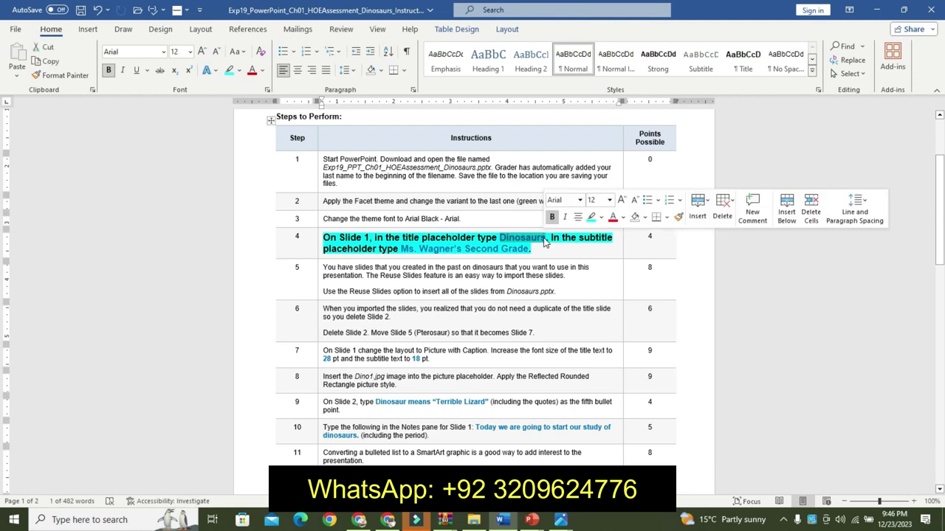
key(ctrl+c)
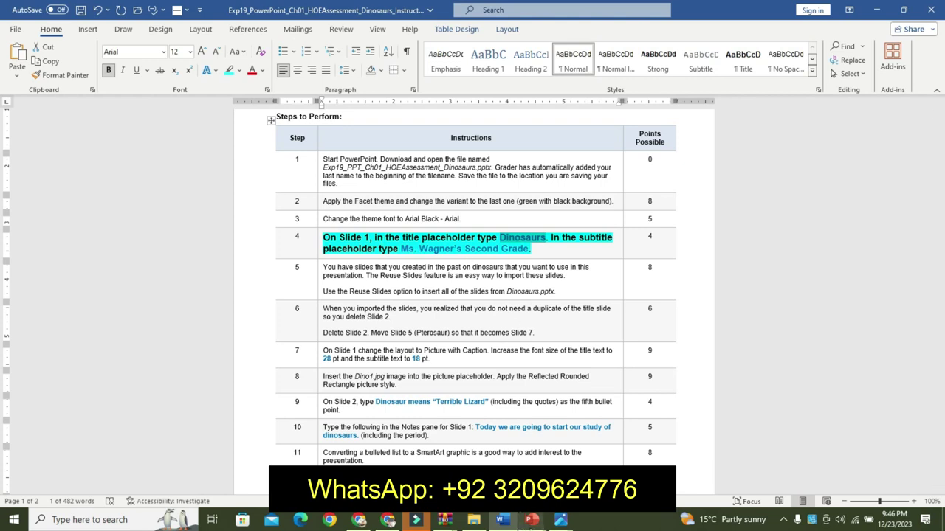
mouse_move(531, 521)
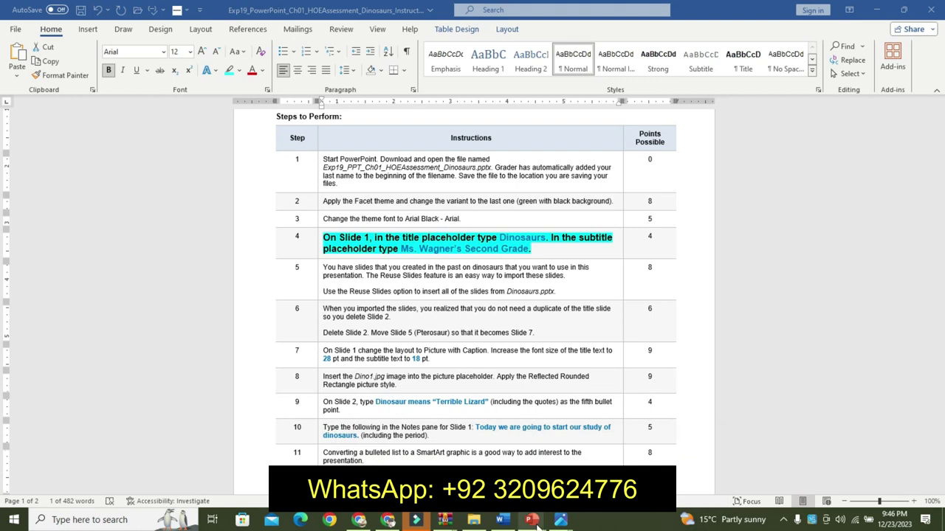
click(531, 447)
click(536, 296)
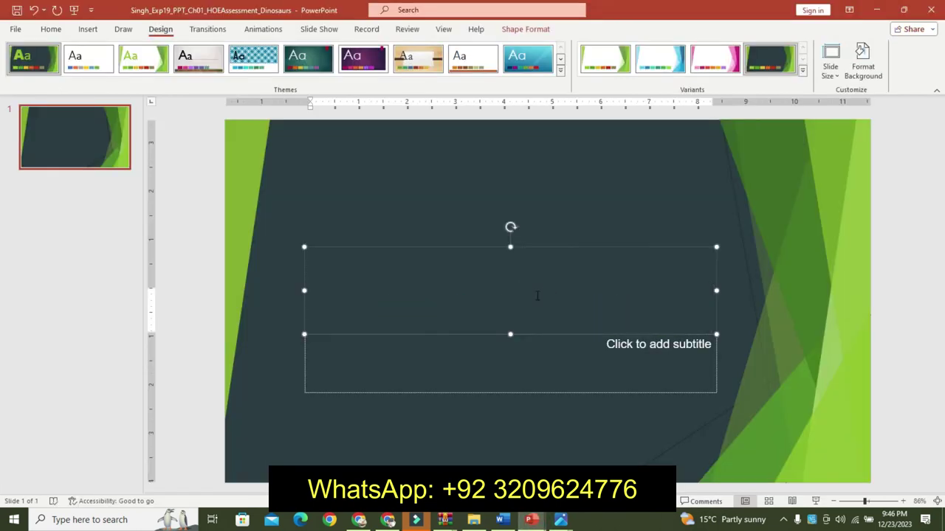
key(ctrl+v)
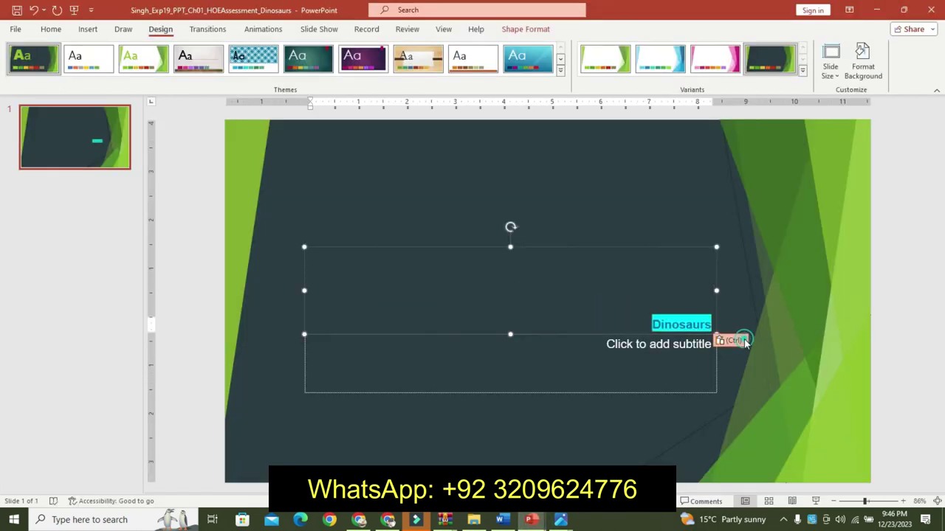
click(730, 340)
click(776, 375)
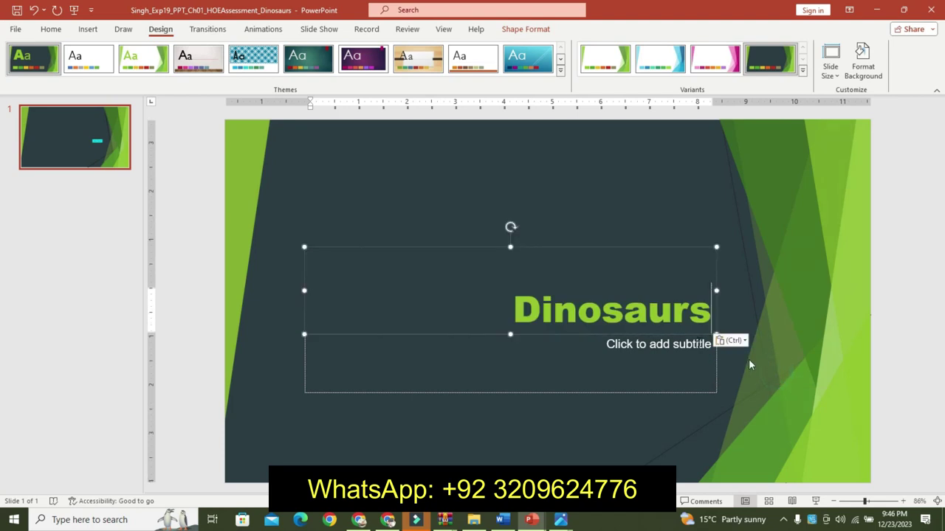
click(650, 361)
key(alt+Tab)
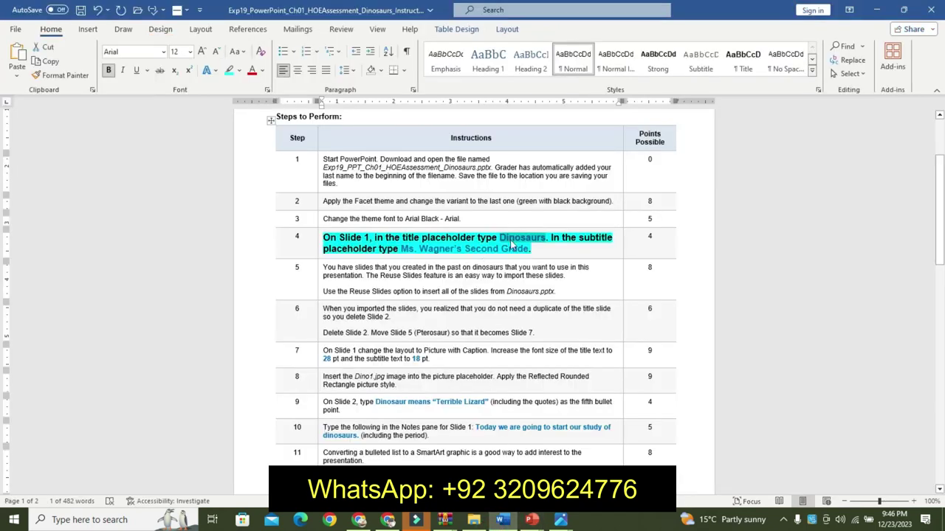
drag(401, 250, 517, 256)
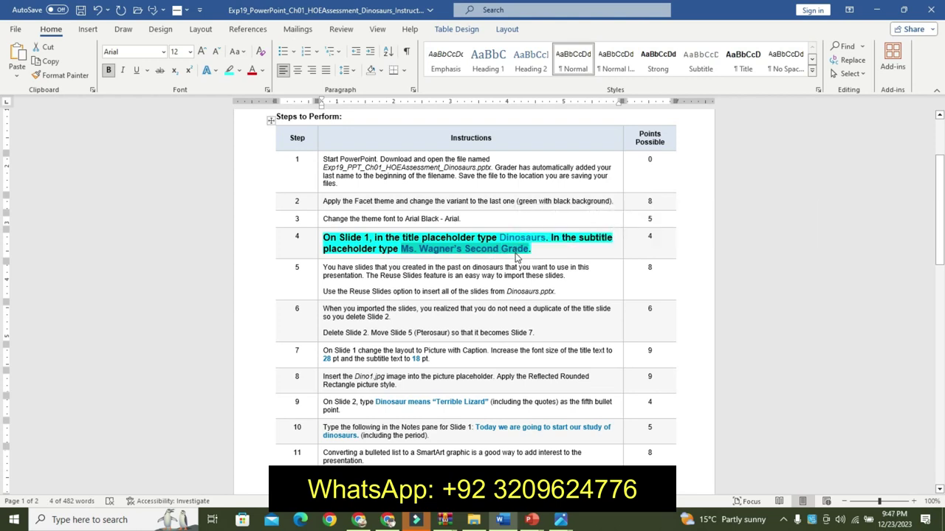
Step: Paste the teacher's Second Grade class name into slide 1's subtitle with Keep Text Only
mouse_move(534, 521)
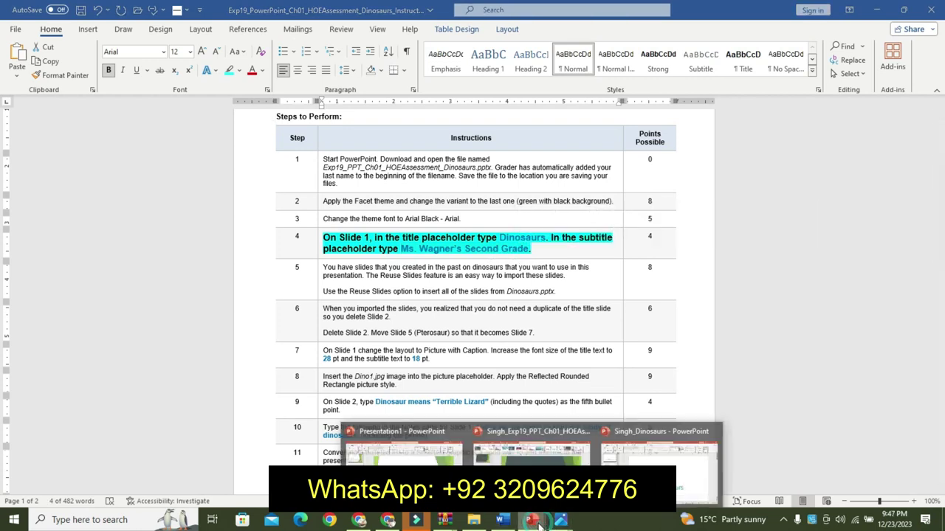
click(531, 447)
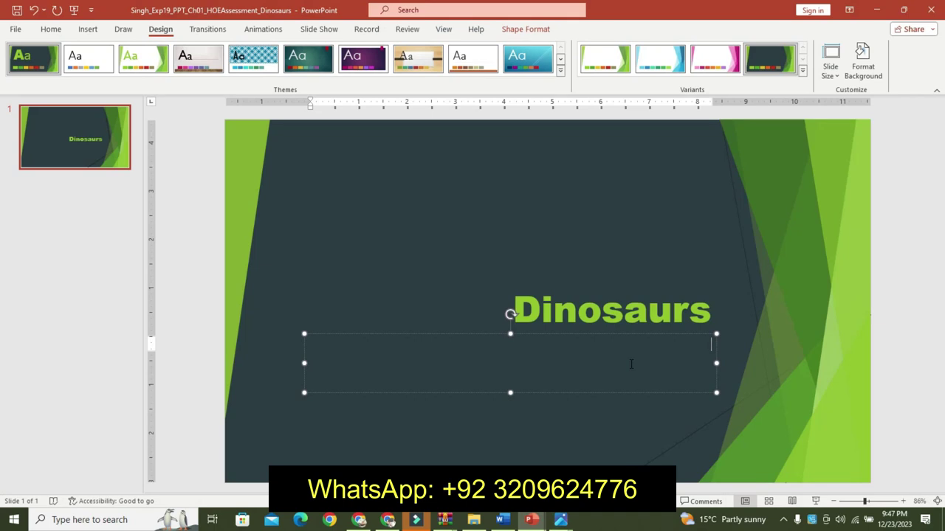
key(ctrl+v)
click(729, 359)
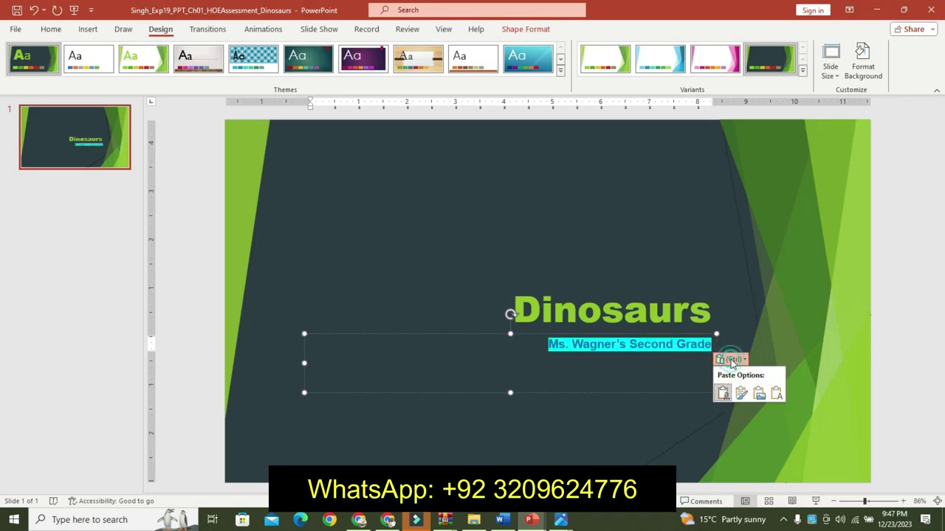
click(777, 394)
click(630, 393)
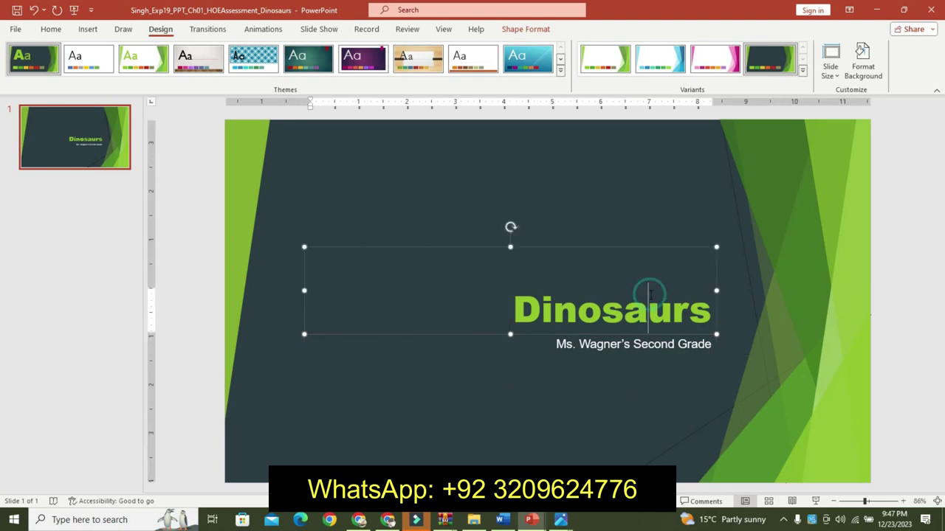
click(495, 355)
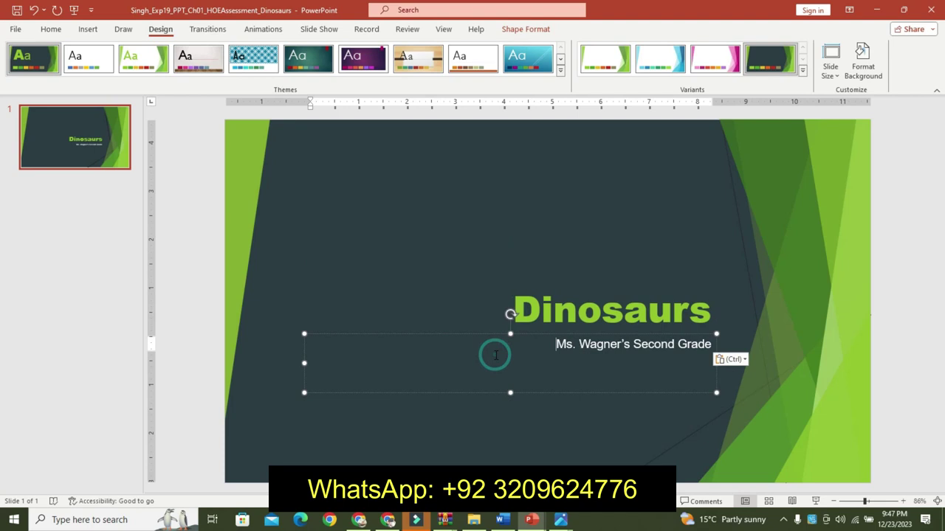
click(445, 431)
click(502, 520)
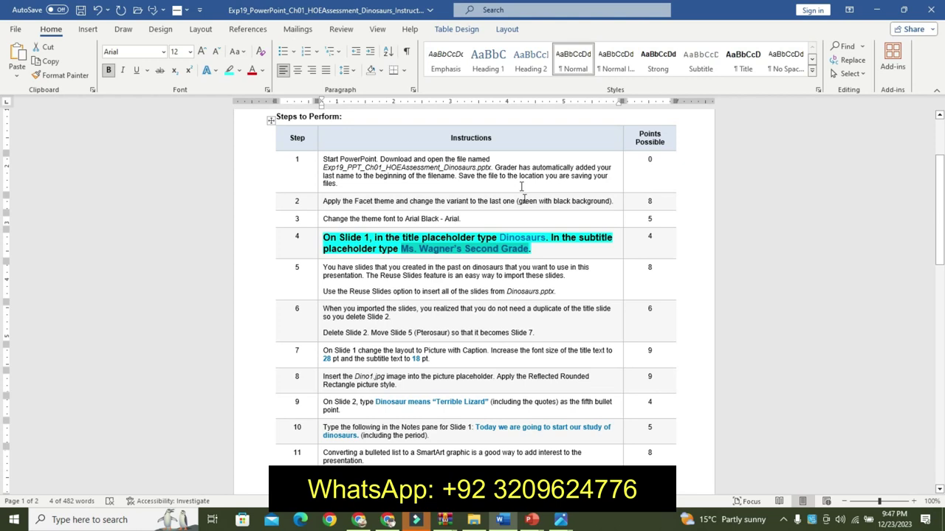
Step: Undo step 4's emphasis in Word and highlight step 5's first paragraph yellow
mouse_move(533, 521)
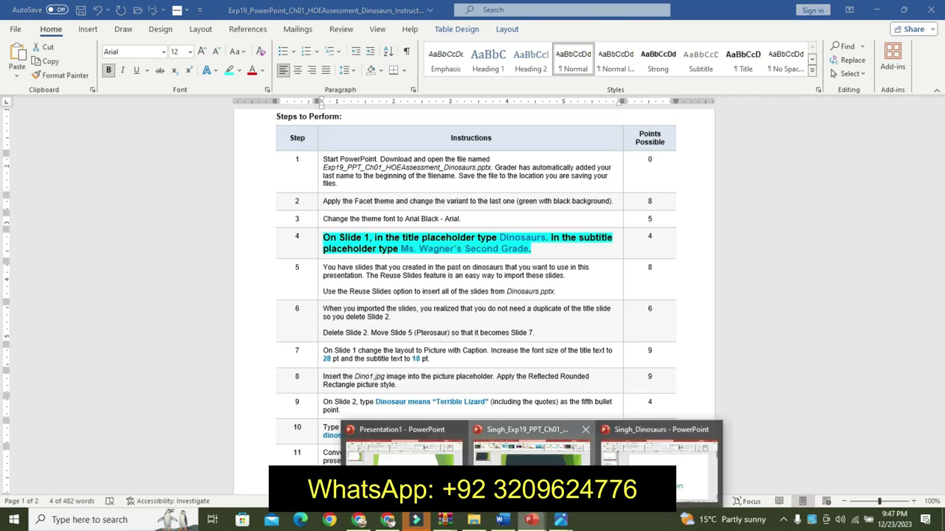
click(530, 447)
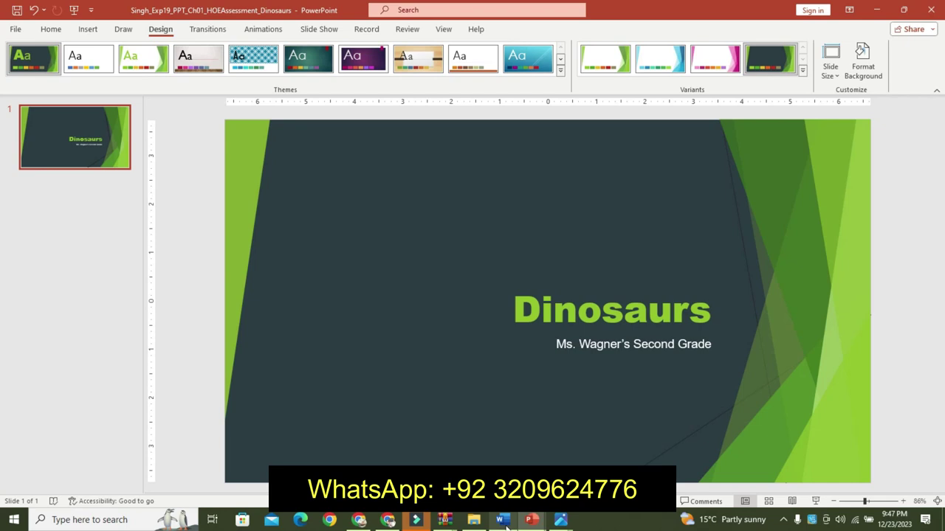
click(502, 521)
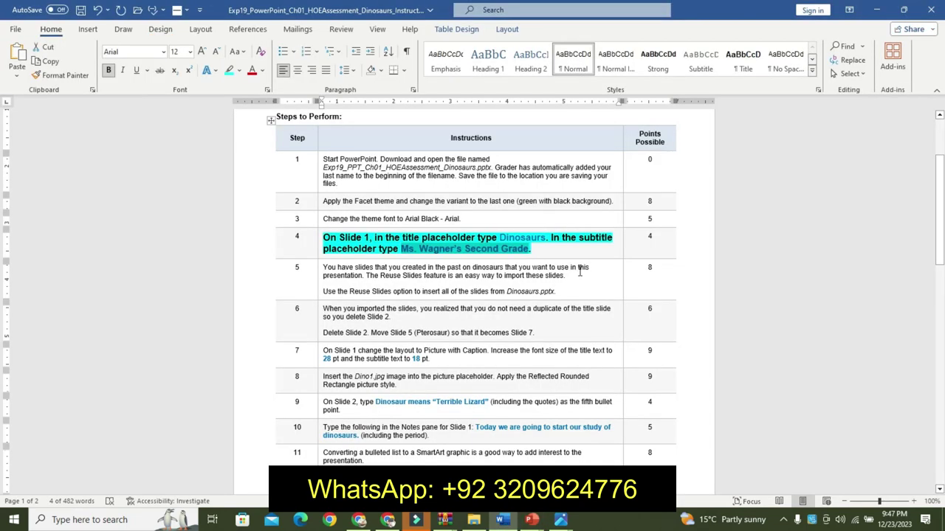
key(ctrl+z)
key(ctrl+z)
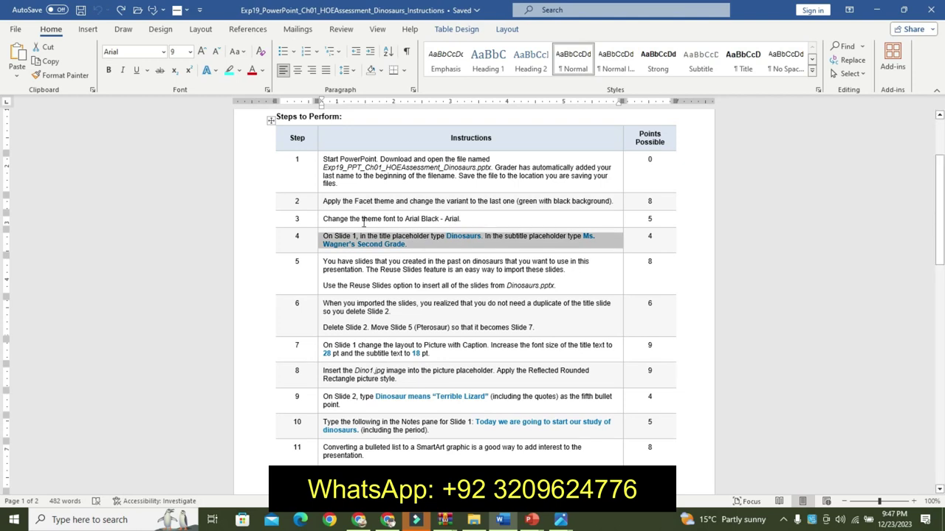
drag(325, 261, 529, 281)
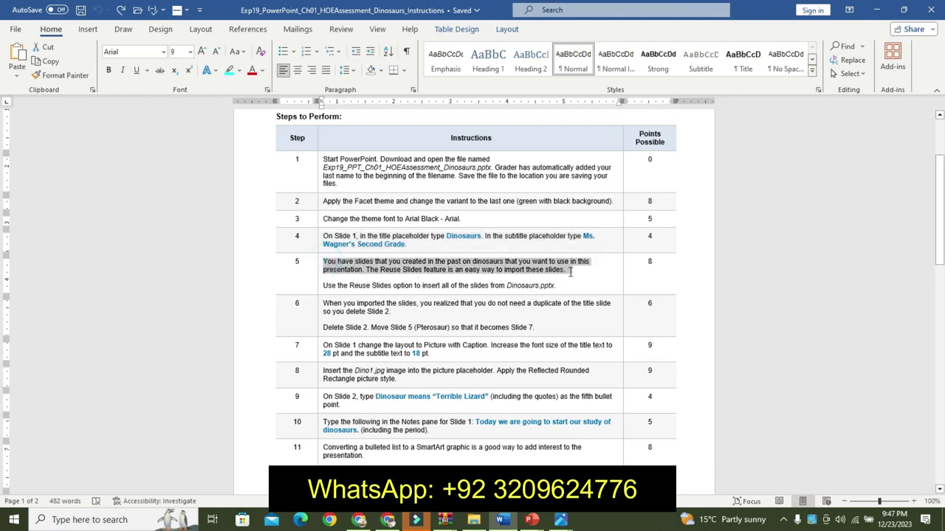
click(621, 249)
click(613, 267)
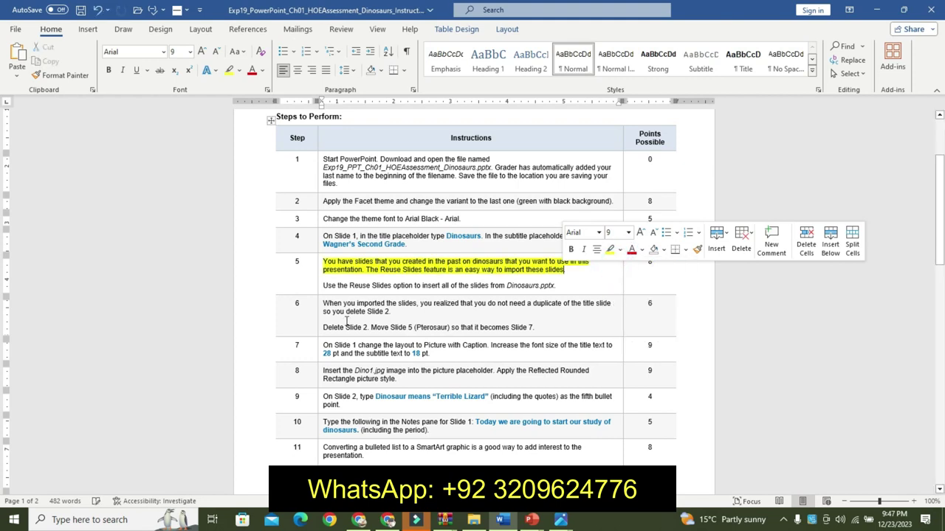
Step: Make step 5's Reuse Slides sentence 12 pt, bold and turquoise-highlighted
drag(323, 285, 578, 287)
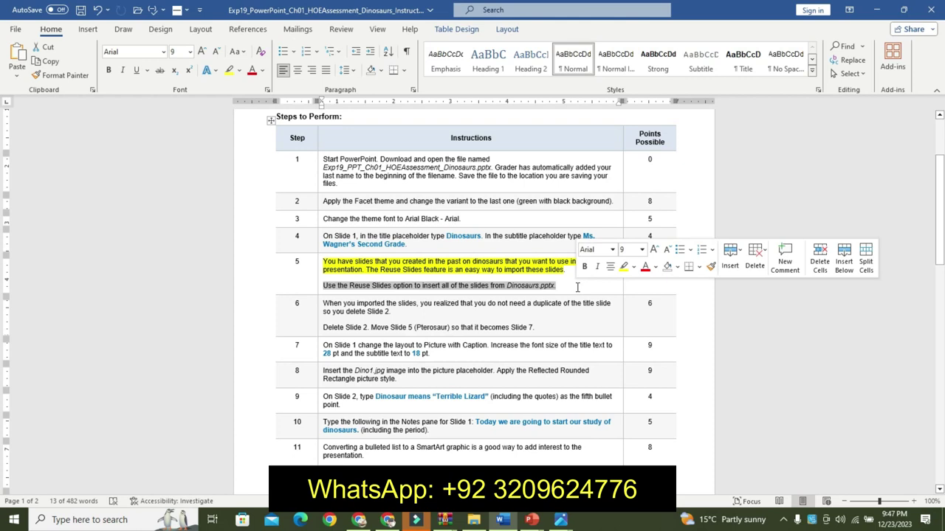
click(653, 249)
click(653, 250)
click(653, 249)
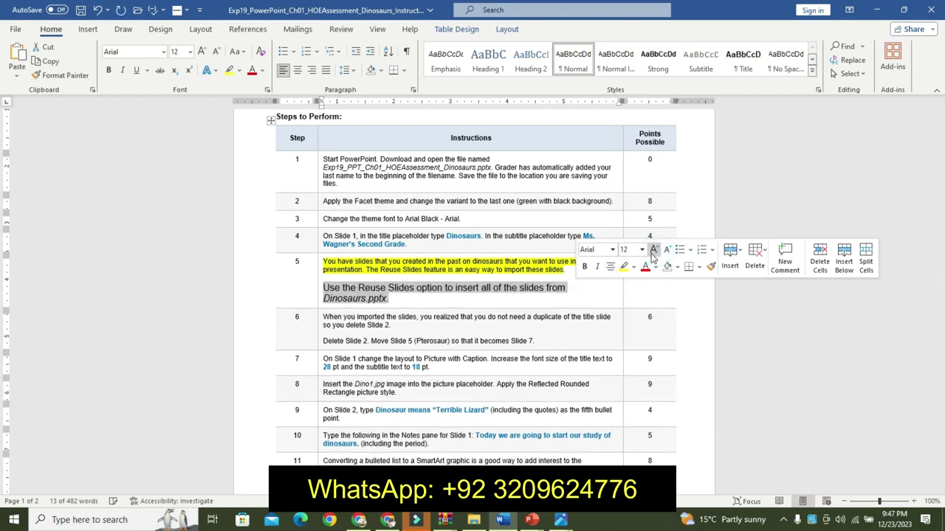
click(583, 267)
click(634, 267)
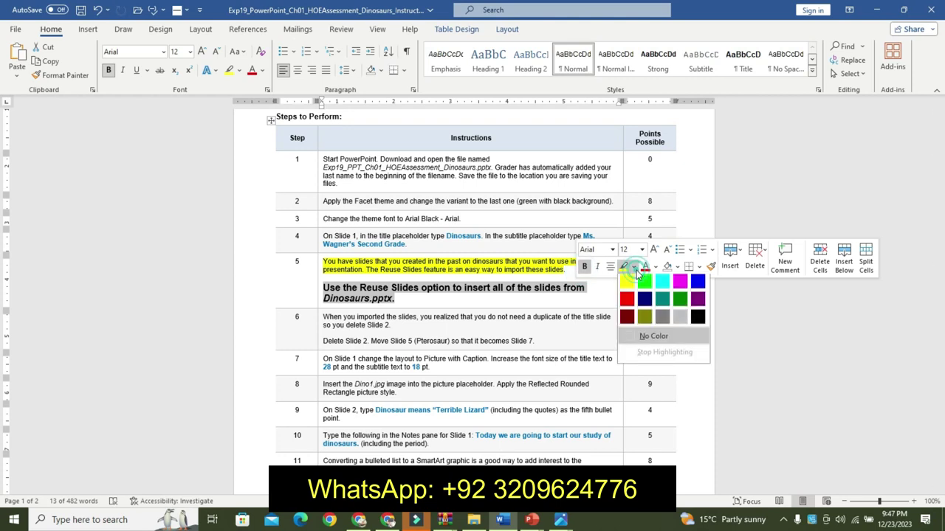
click(662, 286)
click(468, 289)
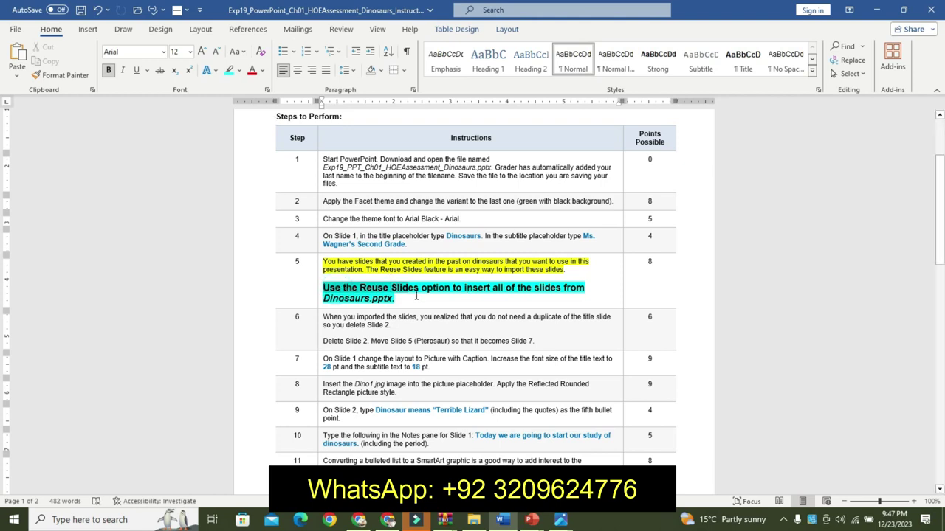
drag(336, 288, 402, 299)
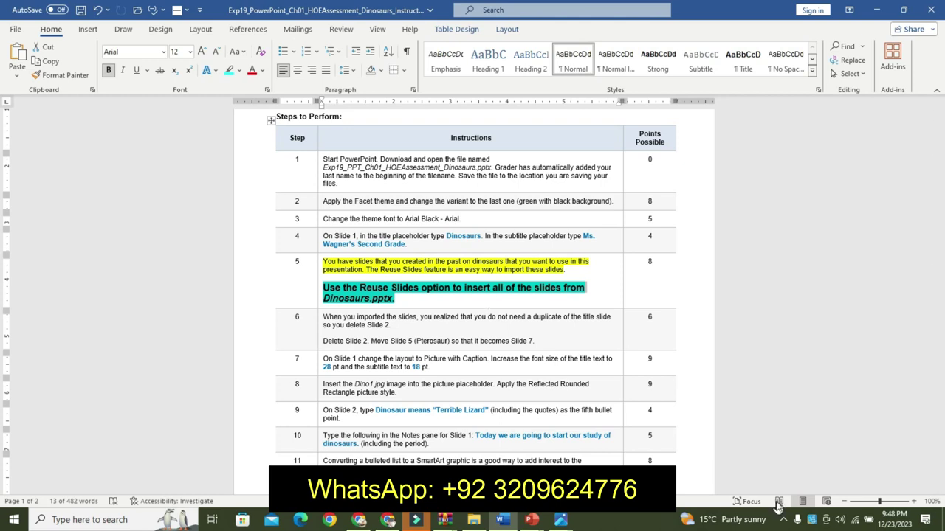
Step: In the Dinosaurs presentation, open the Reuse Slides pane from Insert > New Slide
click(528, 520)
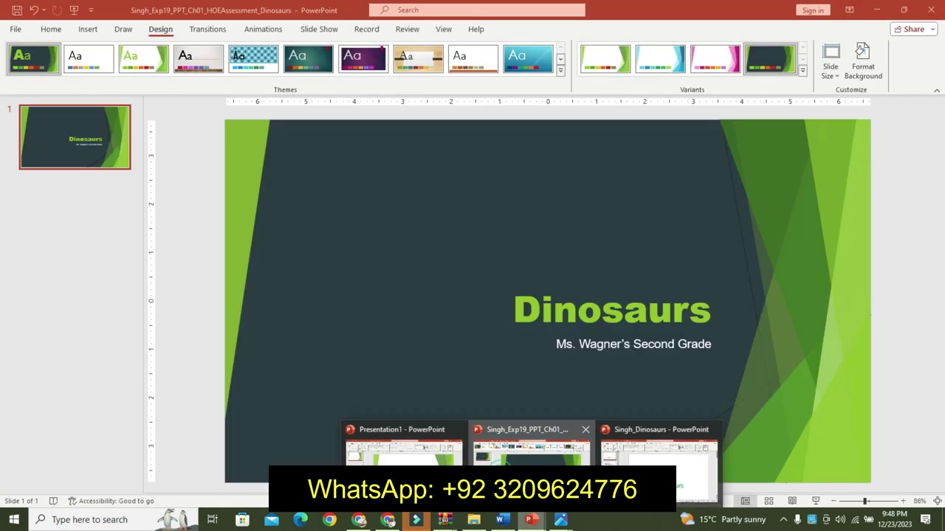
click(527, 443)
click(87, 31)
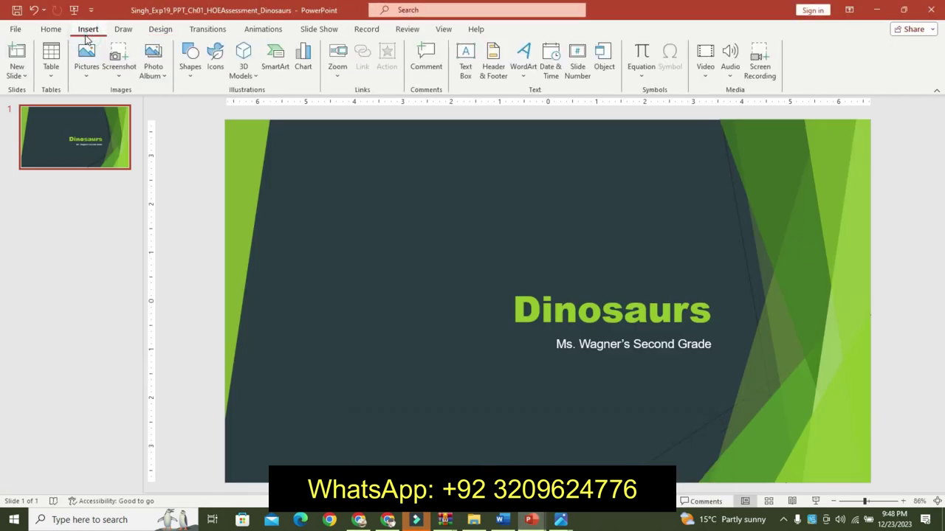
click(22, 76)
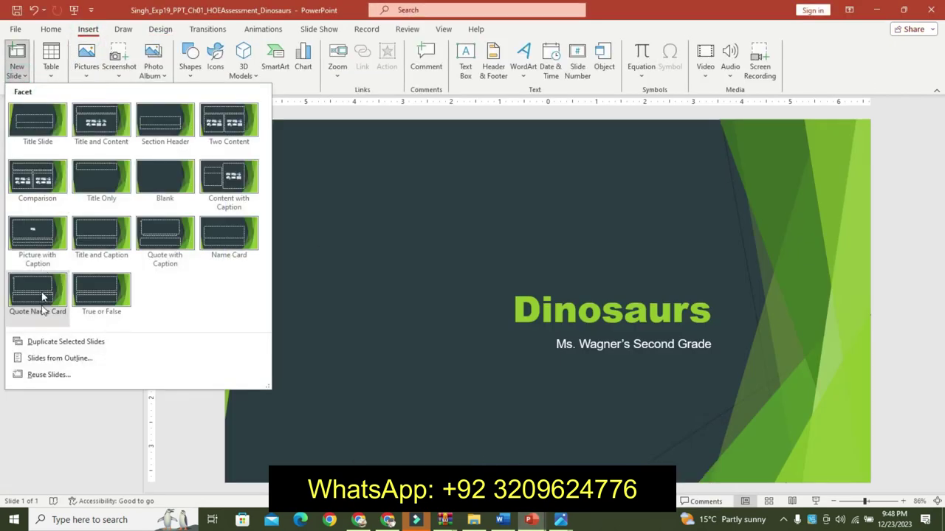
click(49, 377)
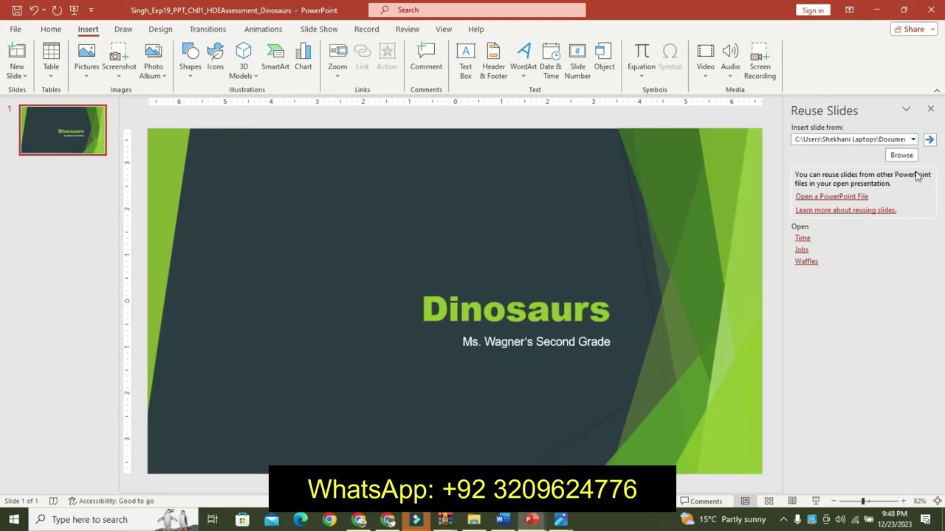
Step: Browse to the Dinosaurs source file and insert all eight of its slides
click(901, 155)
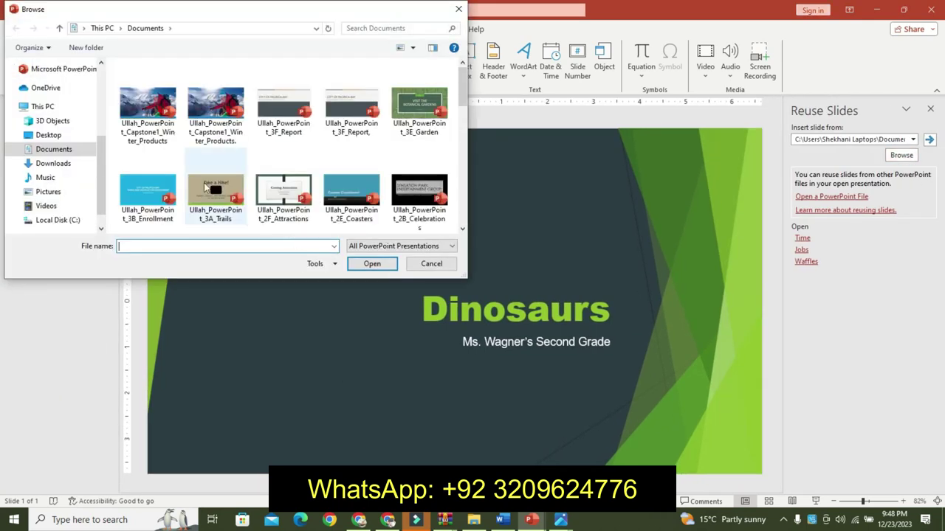
drag(104, 164, 97, 125)
click(73, 93)
click(207, 107)
click(366, 265)
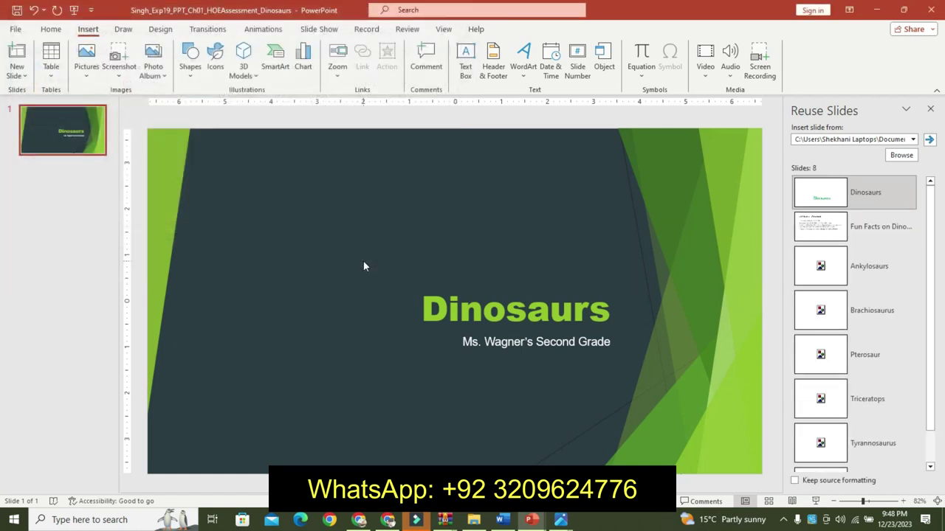
right_click(840, 196)
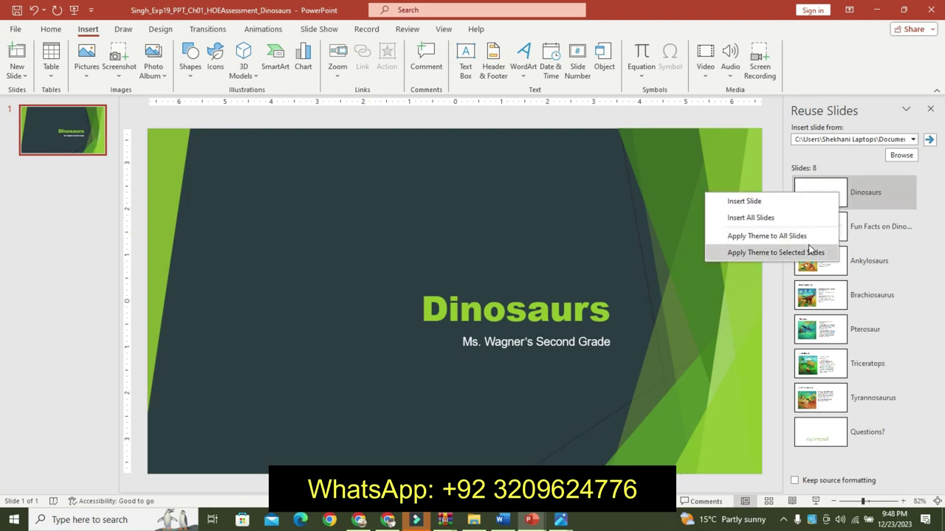
click(785, 218)
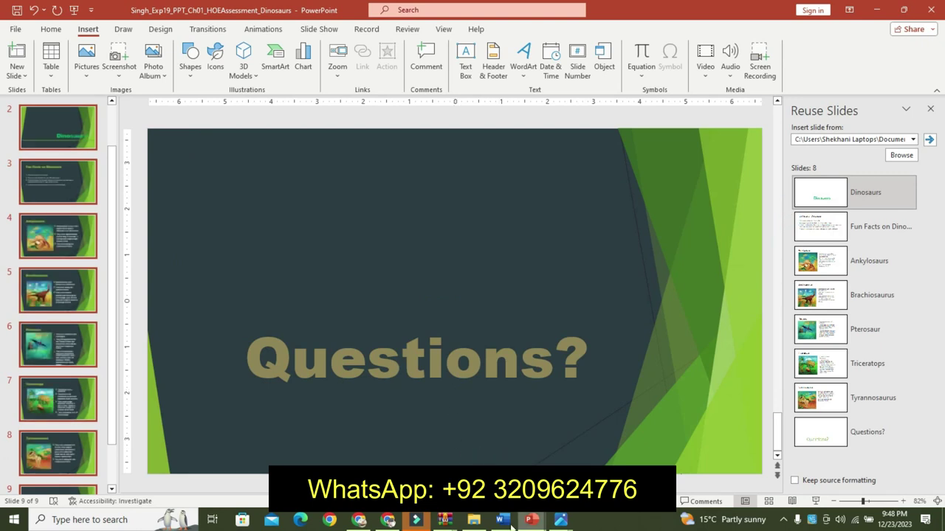
click(503, 520)
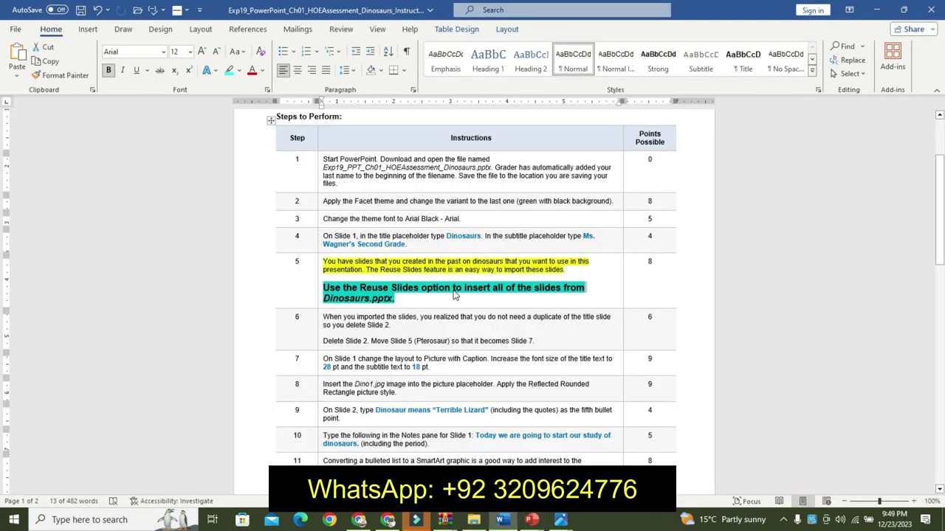
Step: Undo step 5's emphasis and highlight step 6's first paragraph yellow
key(ctrl+z)
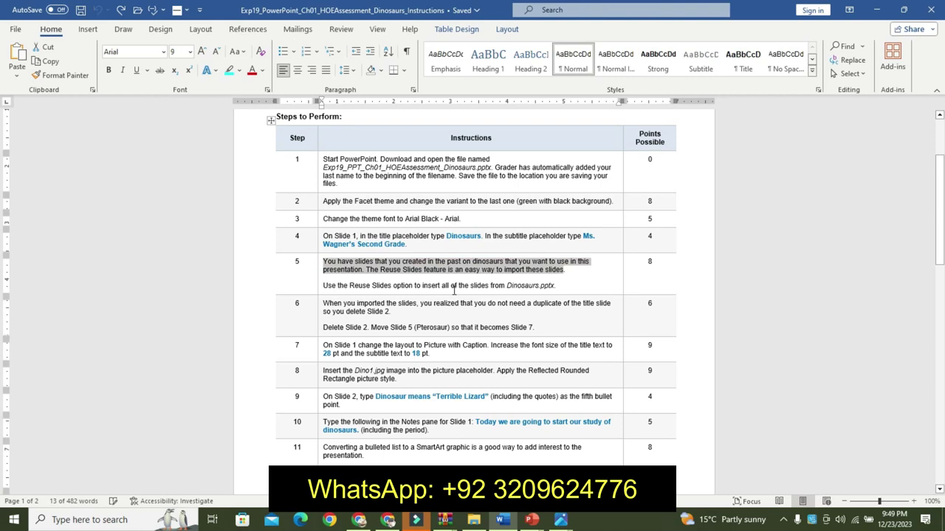
click(301, 325)
drag(322, 303, 445, 308)
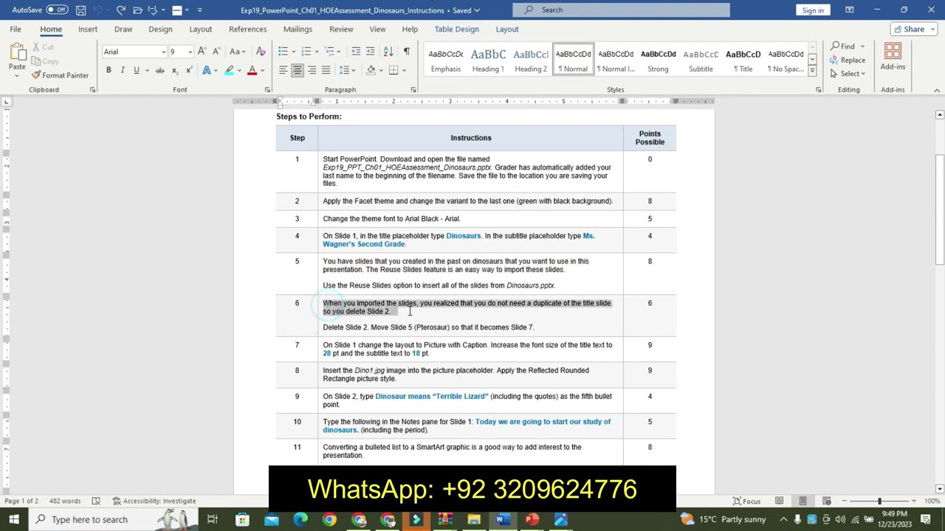
click(466, 290)
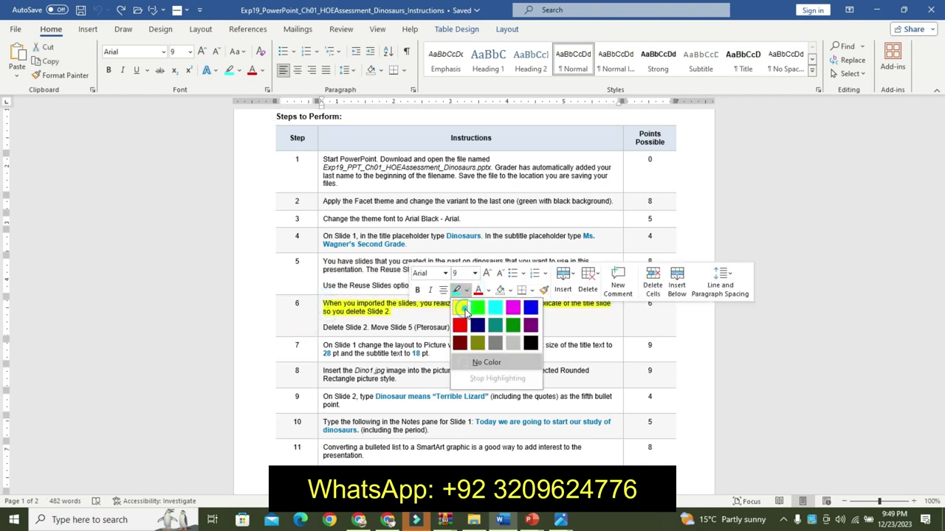
click(458, 304)
Step: Make step 6's 'Delete Slide 2' instruction 12 pt, bold and turquoise-highlighted
drag(322, 328, 533, 327)
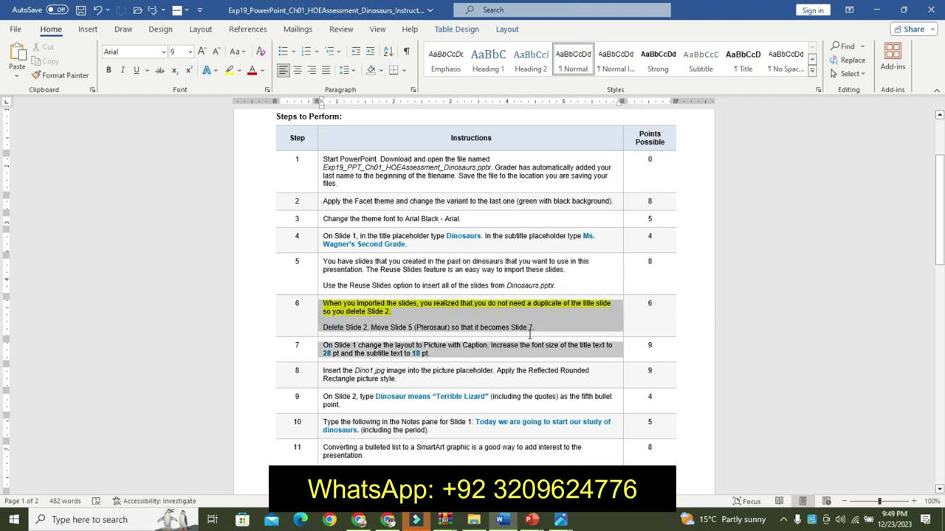
click(411, 328)
drag(323, 328, 500, 327)
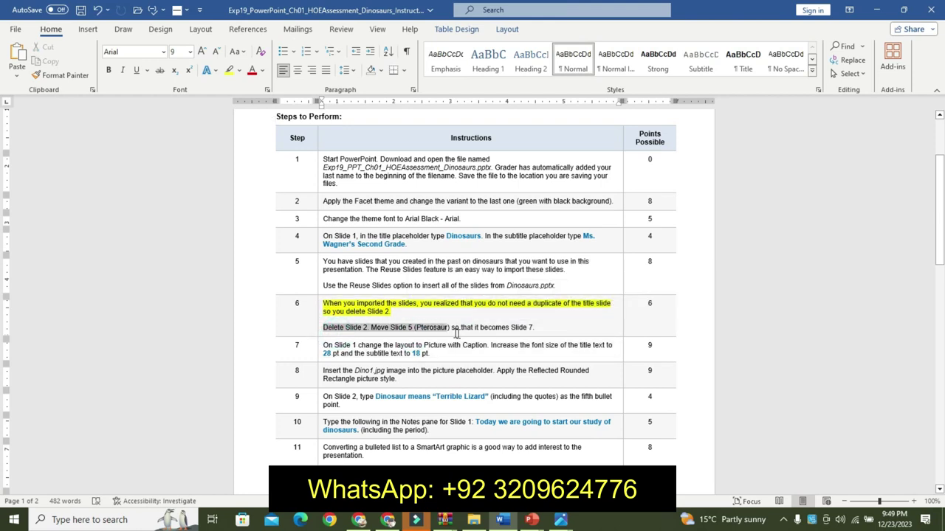
click(625, 288)
click(626, 289)
click(625, 288)
click(555, 306)
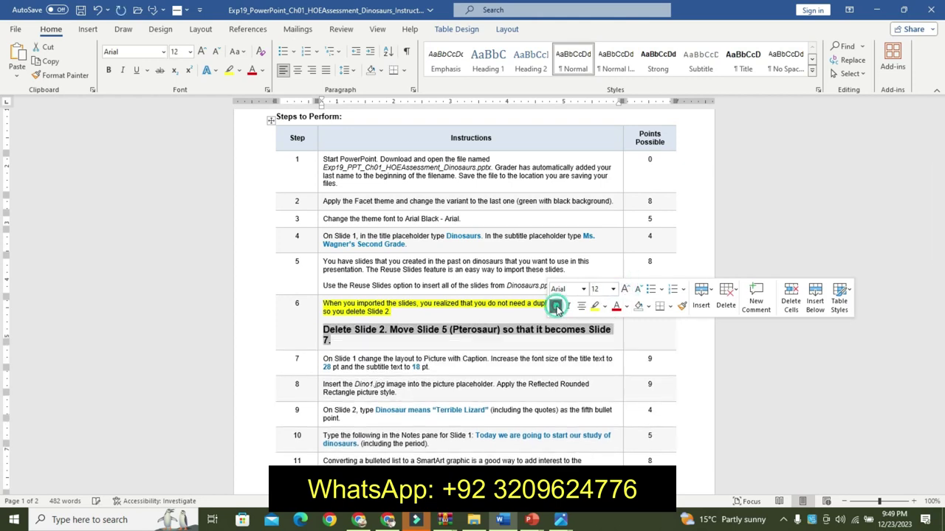
click(606, 307)
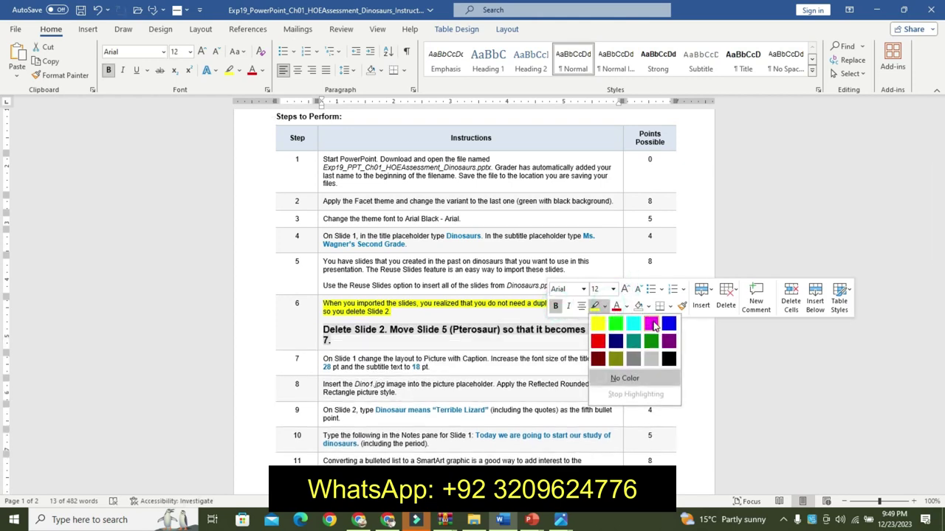
click(634, 323)
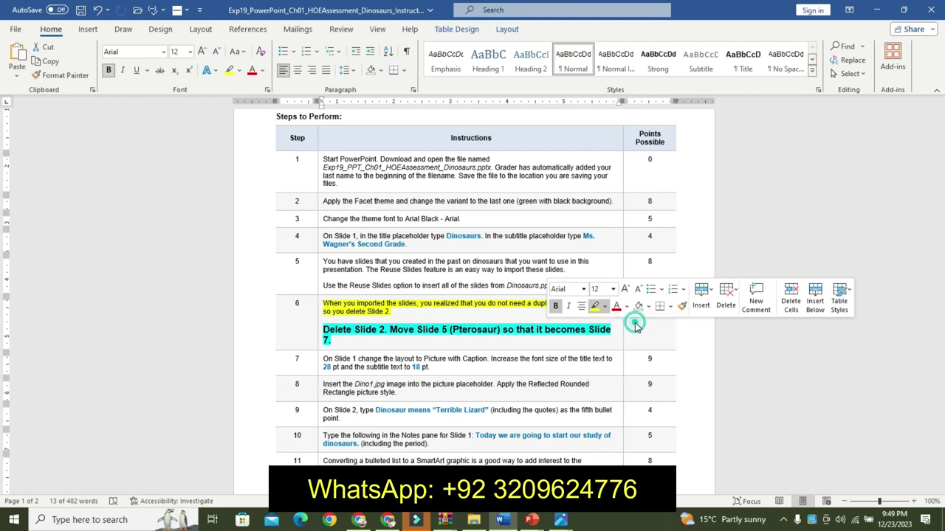
mouse_move(328, 323)
mouse_down()
mouse_move(370, 340)
mouse_move(335, 340)
mouse_up()
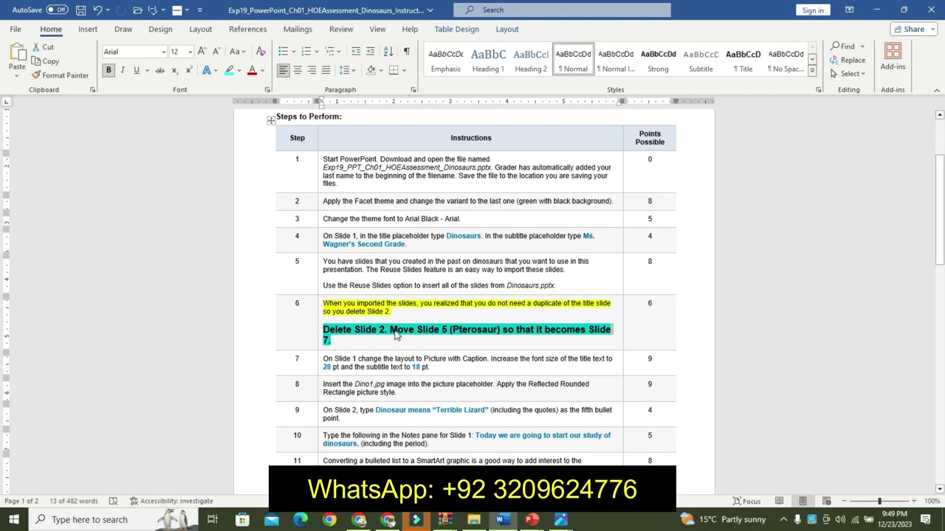
click(504, 321)
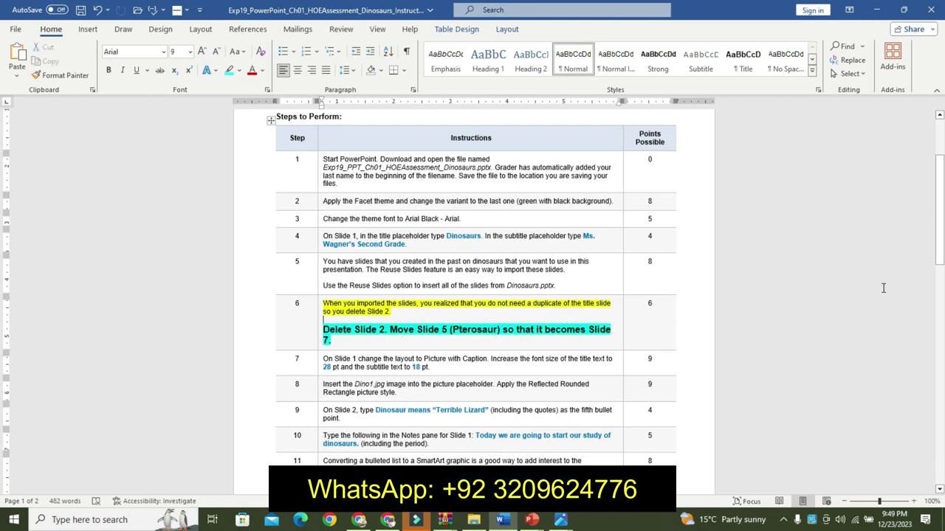
drag(940, 221, 943, 235)
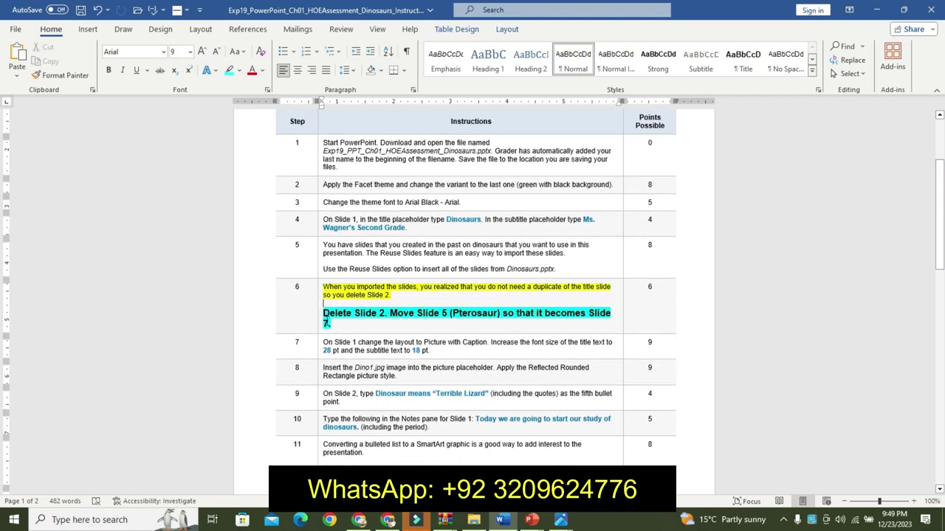
drag(327, 309, 344, 322)
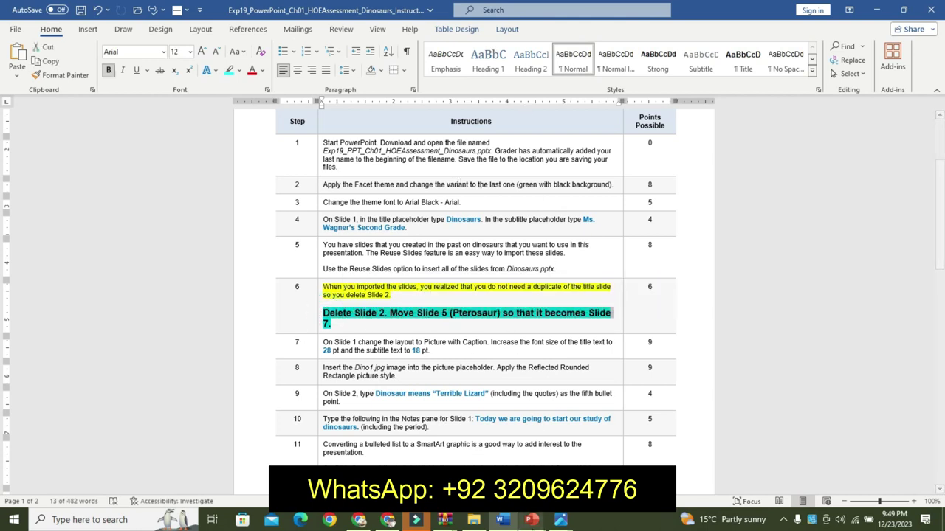
Step: Delete slide 2, the duplicate Dinosaurs title slide, leaving Fun Facts on Dinosaurs as slide 2
mouse_move(531, 520)
click(533, 443)
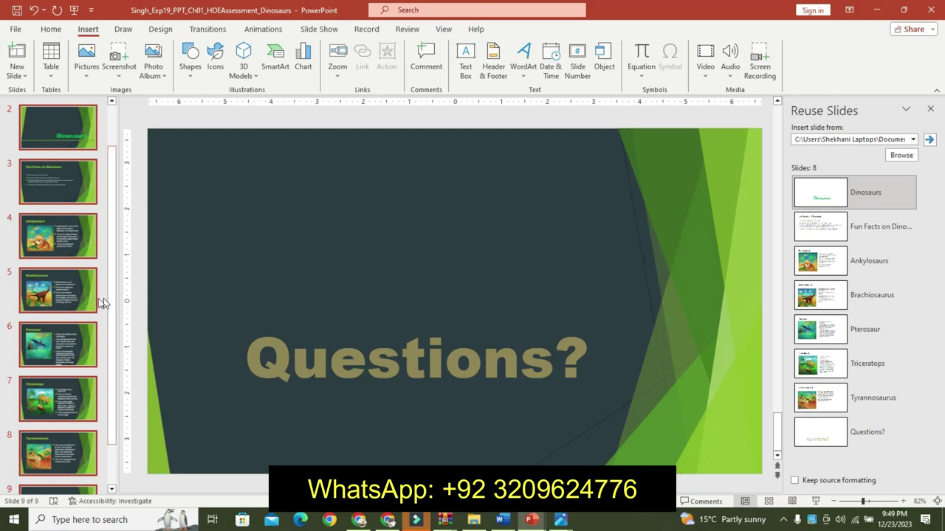
scroll(72, 200, up, 1)
click(73, 200)
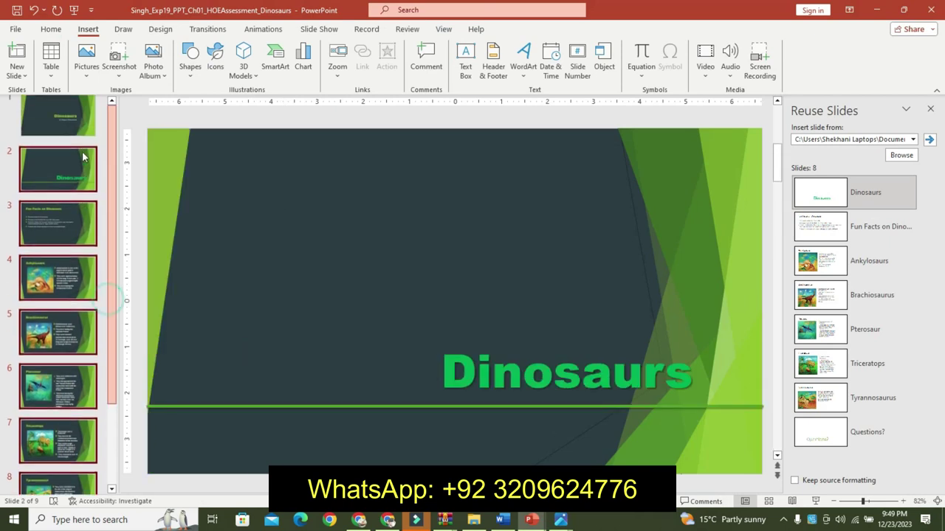
right_click(72, 200)
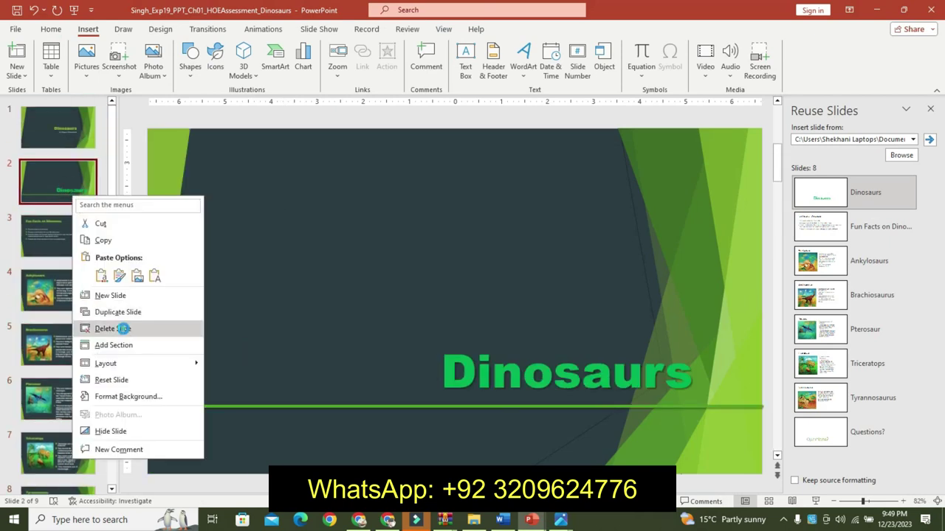
click(124, 329)
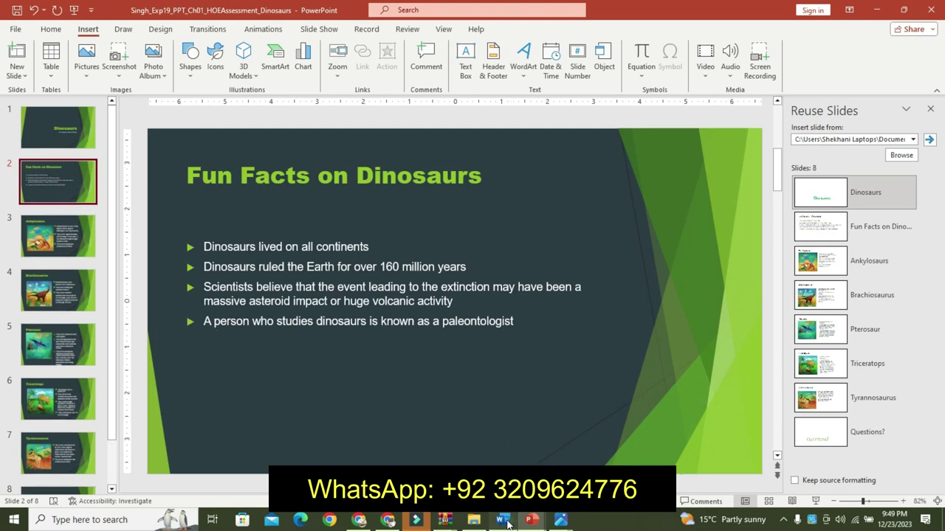
click(508, 518)
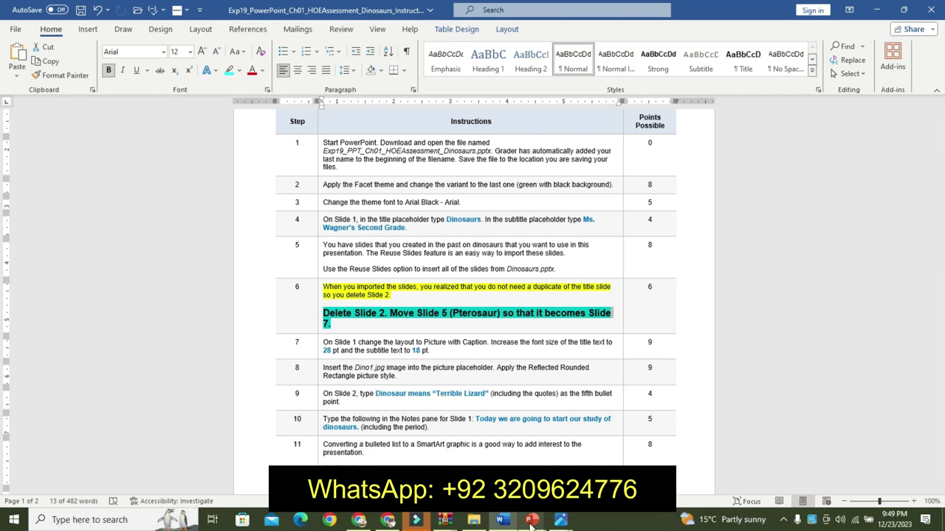
mouse_move(532, 522)
click(530, 443)
Step: Leave the Pterosaur slide at position 5 and undo the title slide deletion
drag(80, 353, 80, 363)
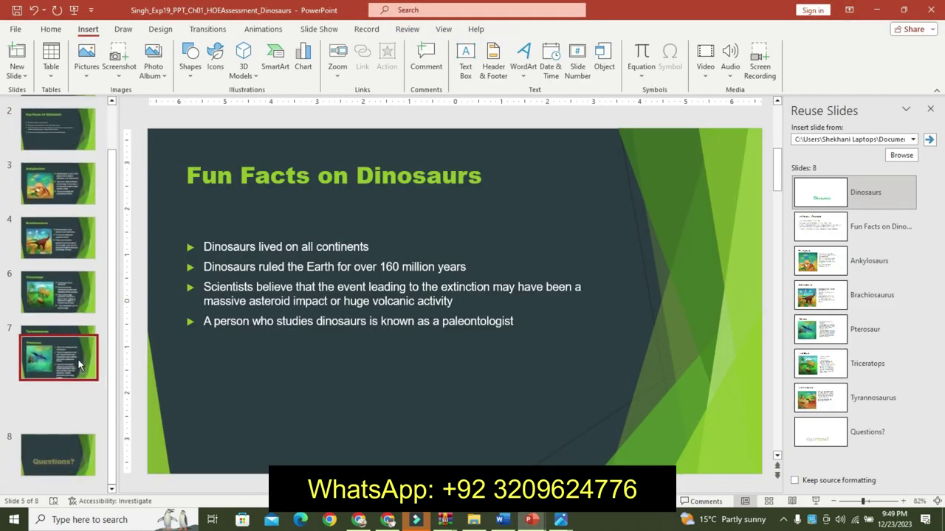
drag(80, 364, 72, 354)
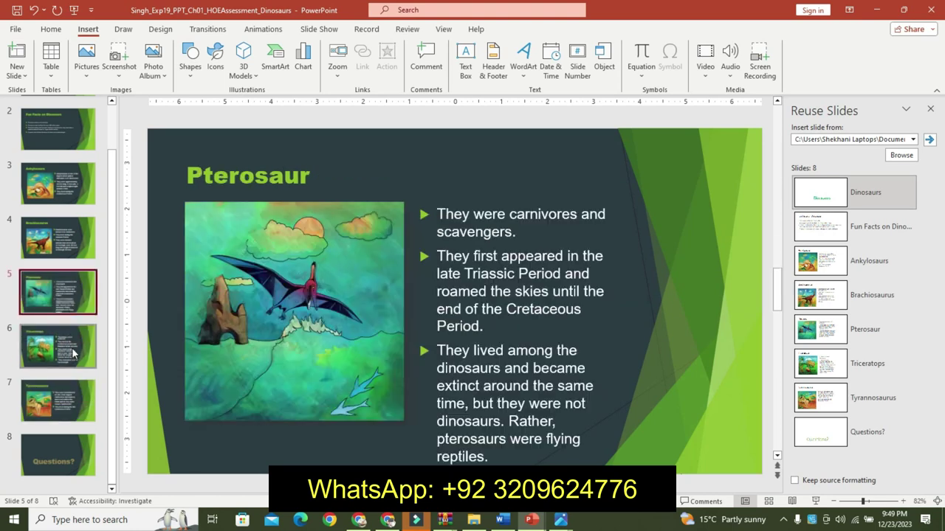
key(ctrl+z)
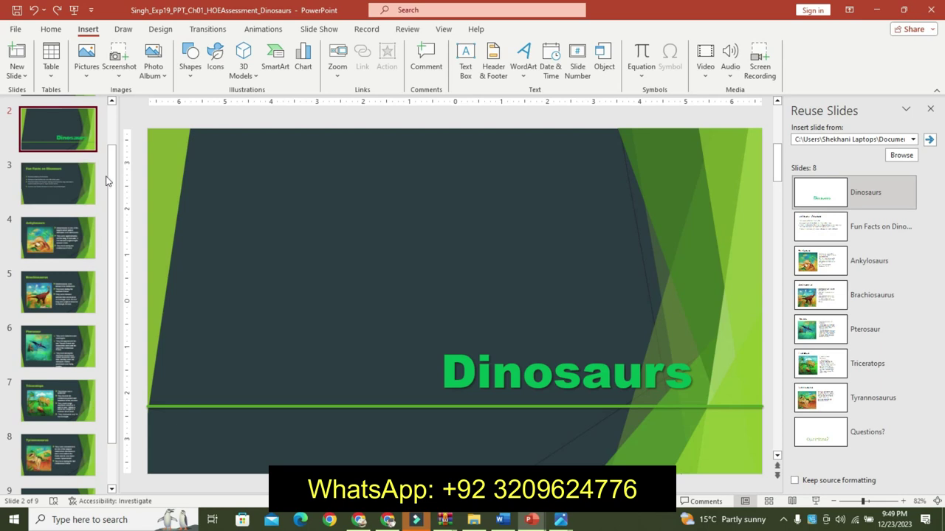
Step: Move the Brachiosaurus slide after Triceratops to position 7
drag(72, 302, 68, 383)
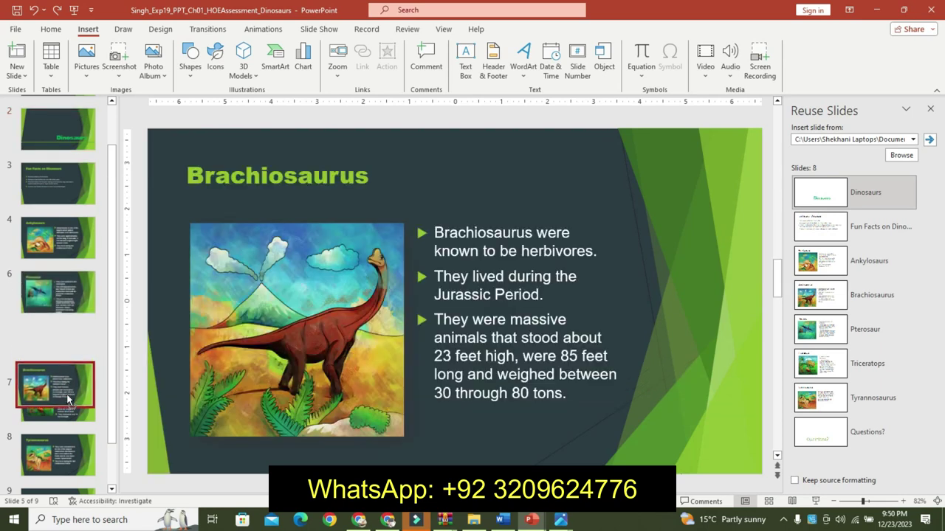
mouse_move(68, 383)
mouse_down()
mouse_move(72, 412)
mouse_move(70, 363)
mouse_move(67, 421)
mouse_up()
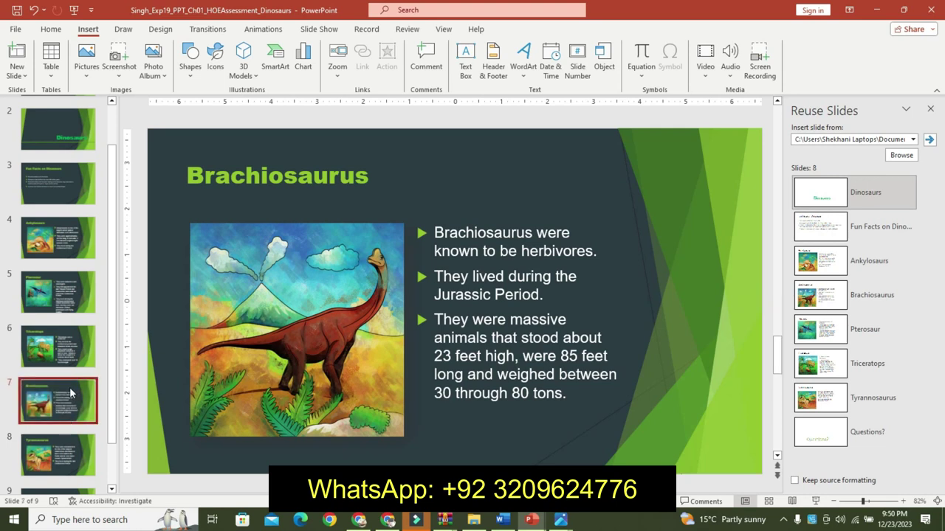
key(ctrl+z)
key(ctrl+z)
key(ctrl+y)
key(ctrl+y)
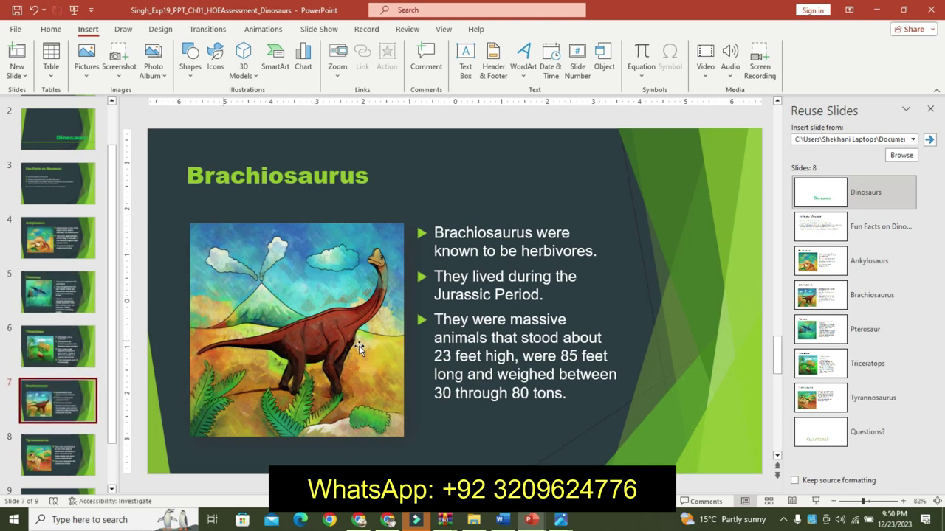
Step: In Word, undo the formatting added to step 6
click(502, 519)
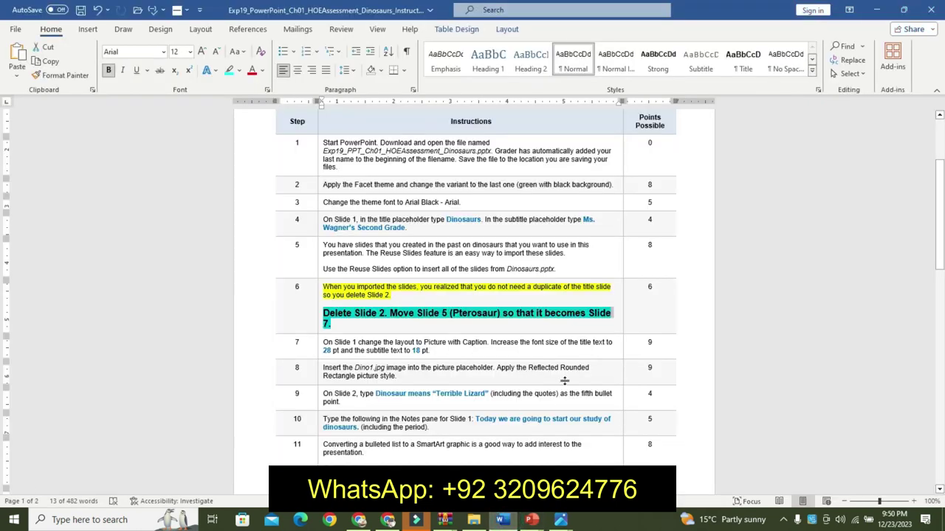
key(ctrl+z)
key(ctrl+z)
key(ctrl+z)
key(ctrl+z)
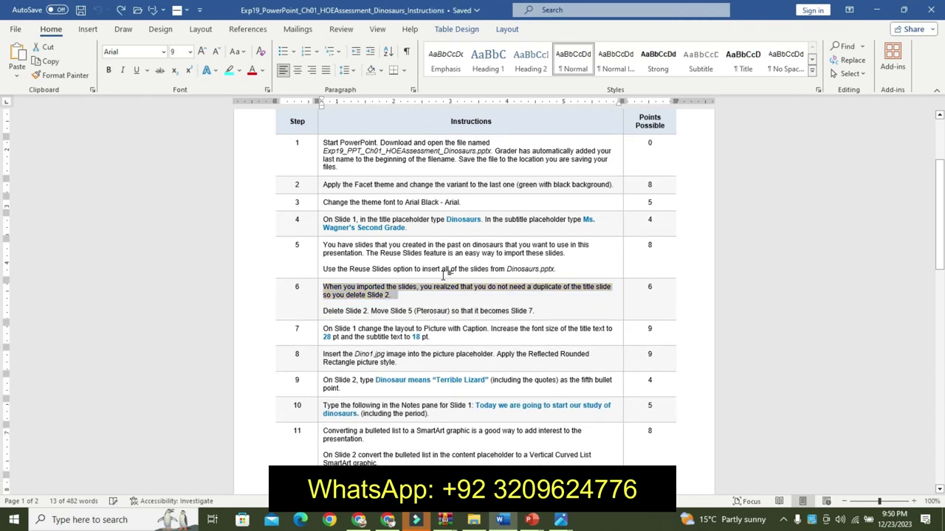
click(524, 293)
scroll(447, 334, down, 1)
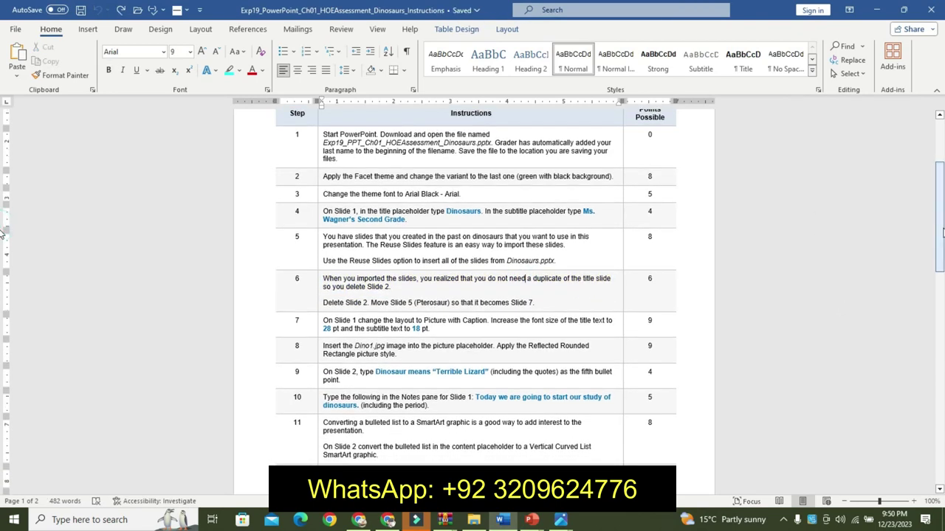
Step: Make step 7's layout-and-font-size instruction 16 pt, bold and turquoise-highlighted
click(321, 334)
click(401, 295)
click(400, 295)
click(400, 295)
click(401, 295)
click(400, 296)
click(331, 311)
click(370, 311)
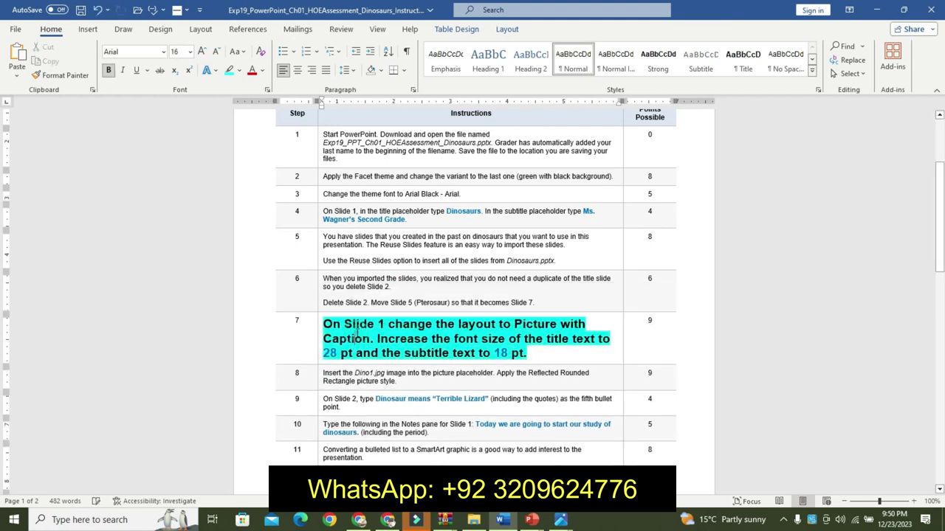
drag(322, 324, 380, 356)
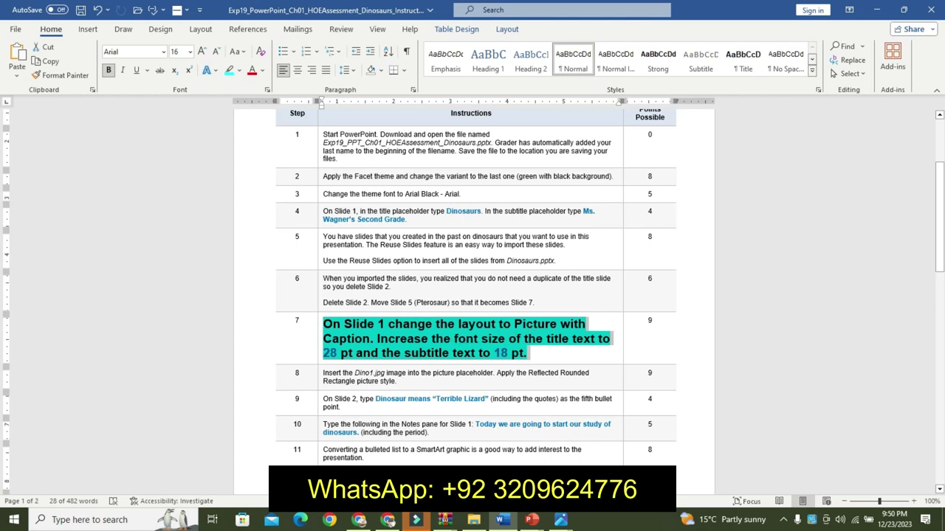
Step: Delete the duplicate Dinosaurs title slide at position 2
mouse_move(531, 519)
mouse_move(531, 450)
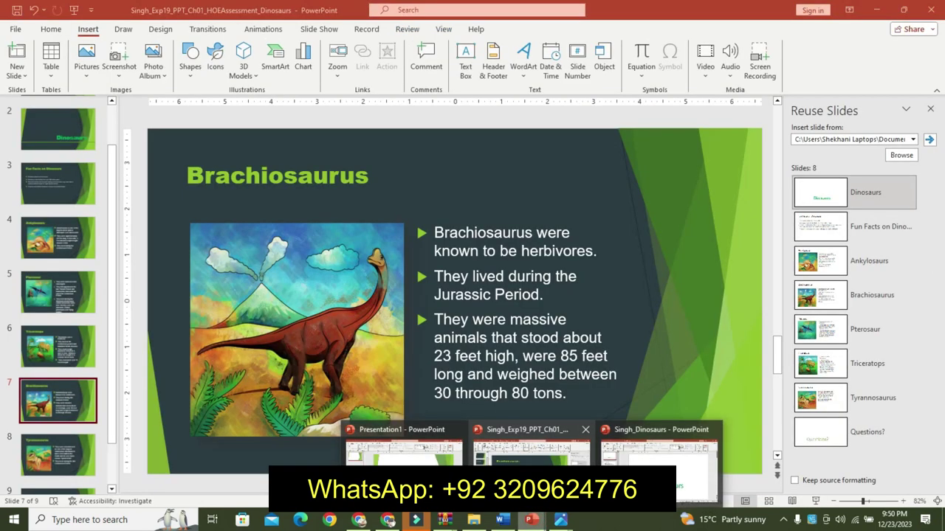
scroll(93, 107, up, 2)
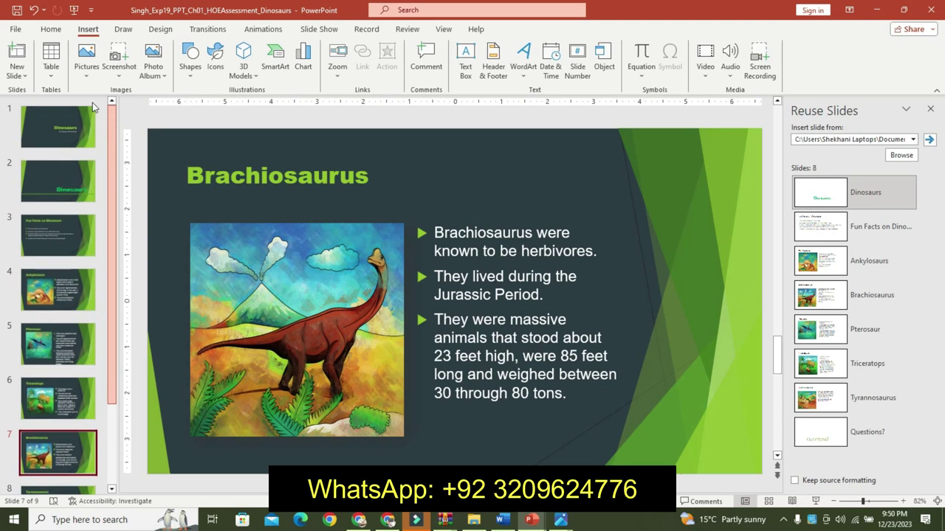
click(75, 116)
click(63, 182)
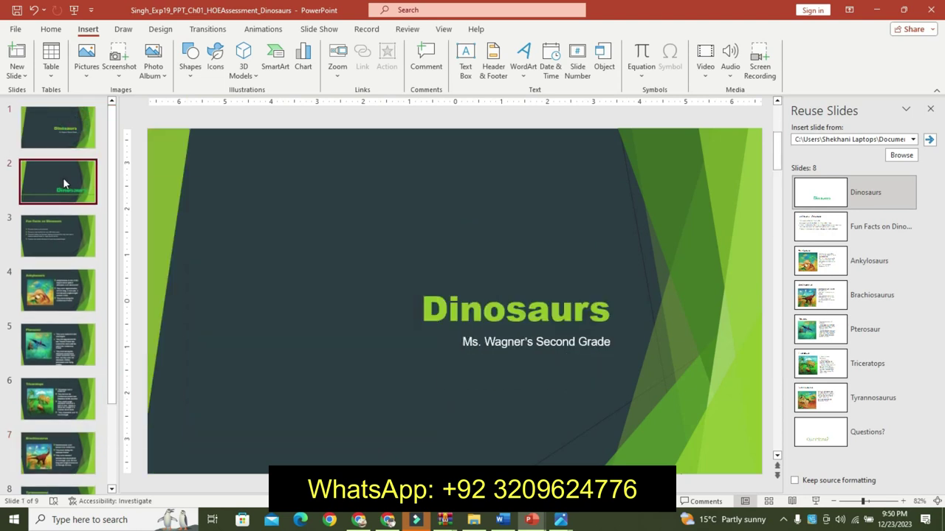
right_click(63, 182)
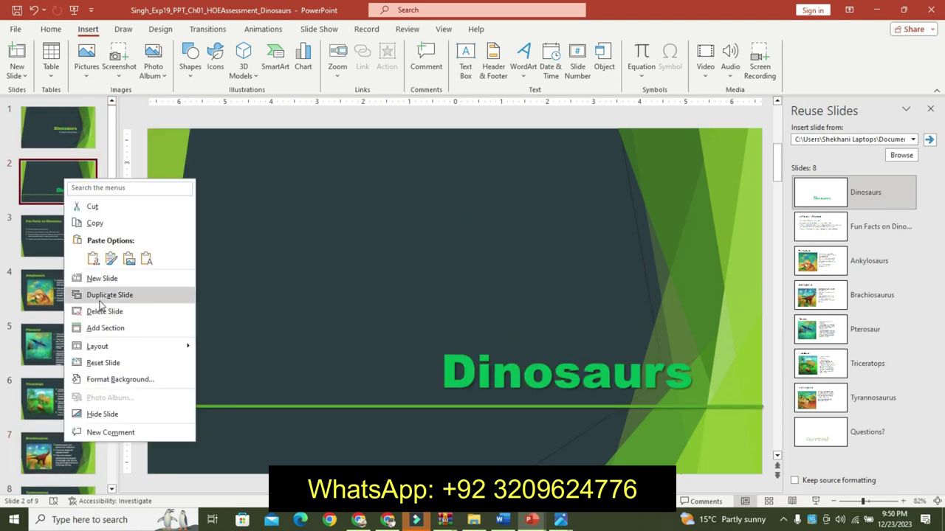
click(103, 311)
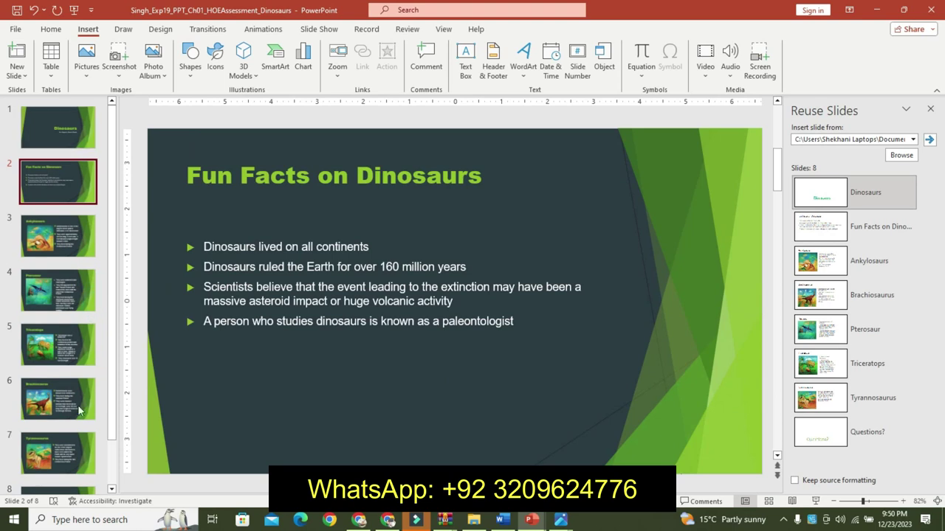
Step: Undo the deletion and earlier insert, then reinsert all reused Dinosaurs slides
click(65, 347)
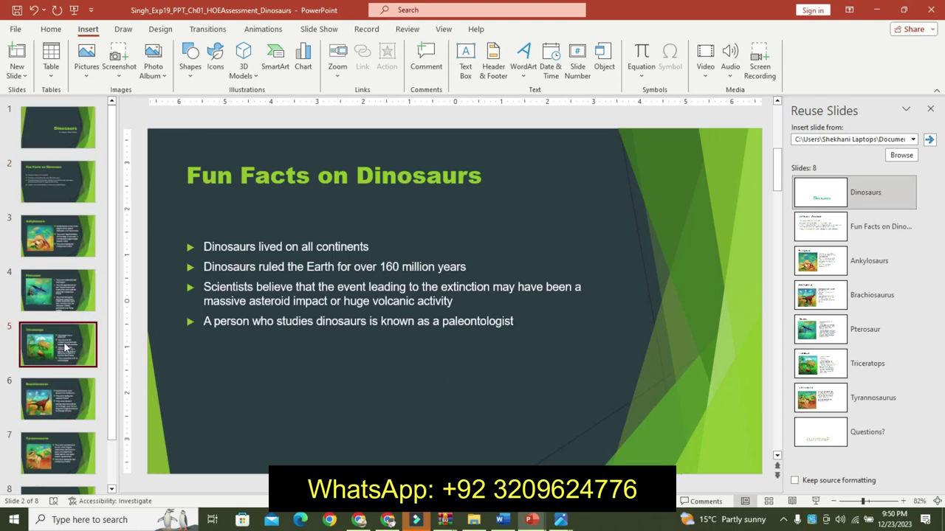
key(ctrl+z)
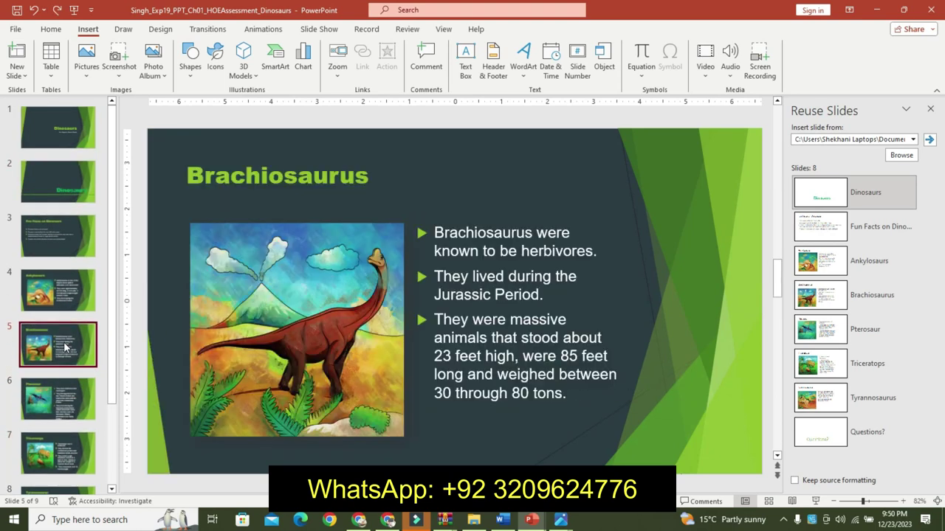
key(ctrl+z)
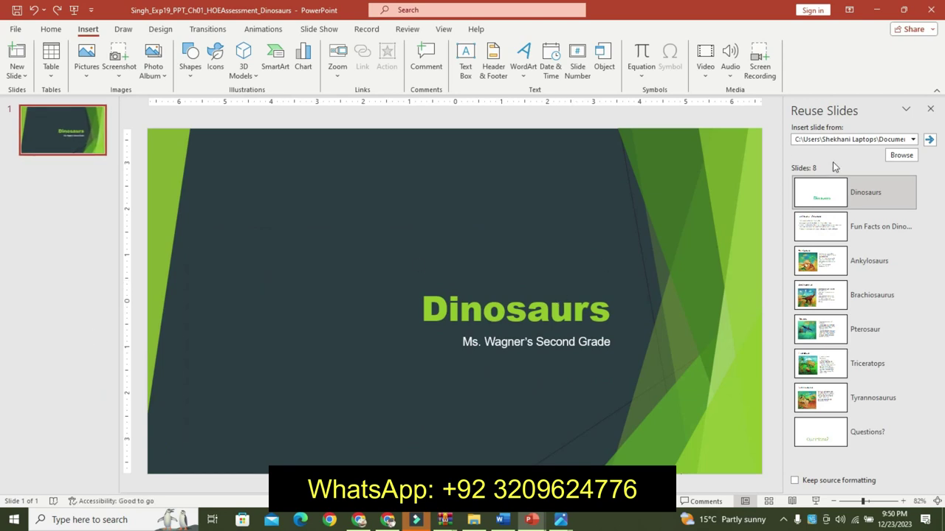
right_click(827, 193)
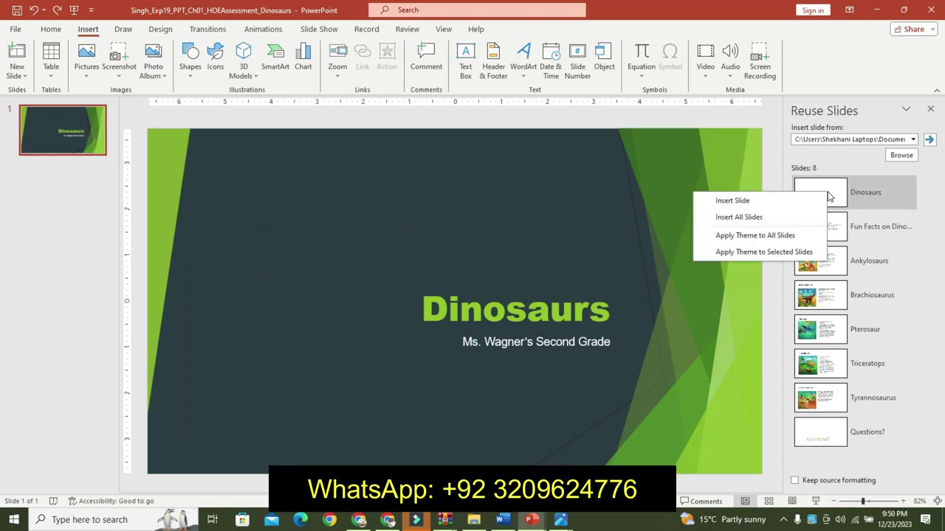
click(787, 218)
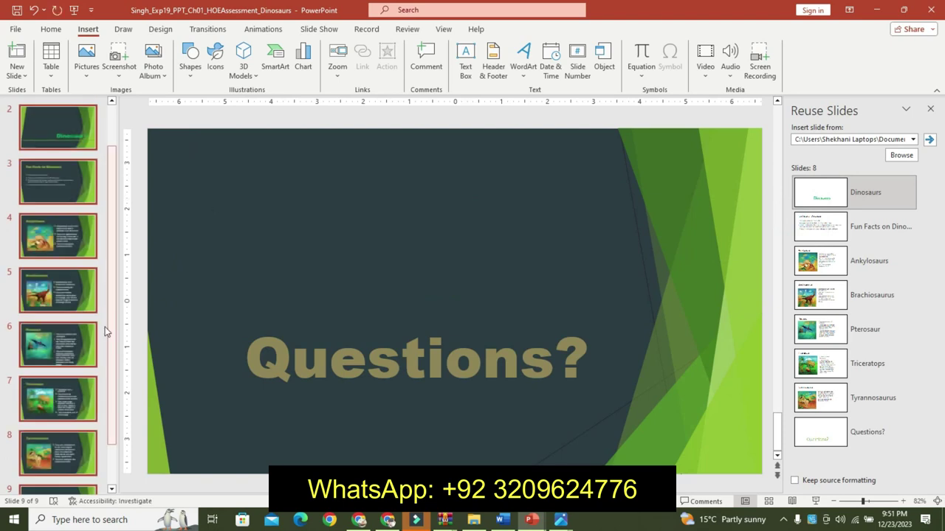
Step: Delete the duplicate title slide again and move Pterosaur to slide 7
drag(109, 329, 77, 118)
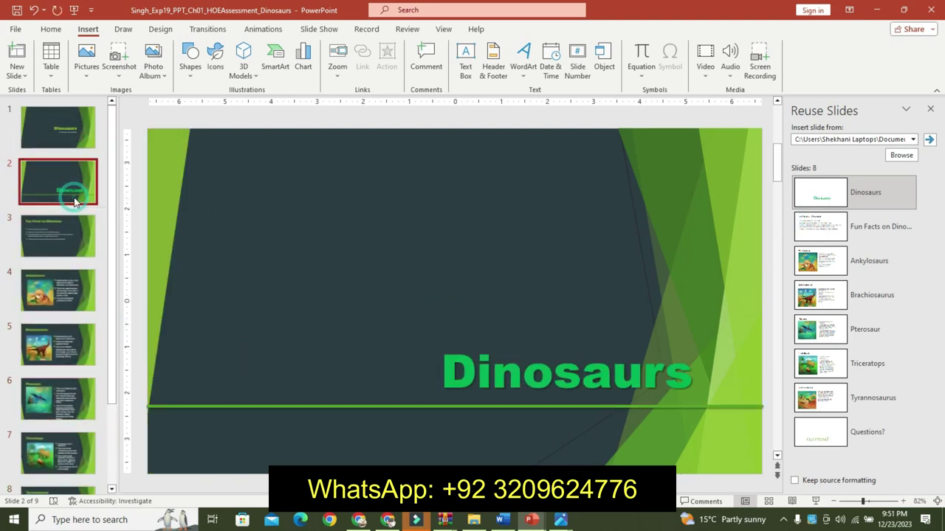
right_click(75, 198)
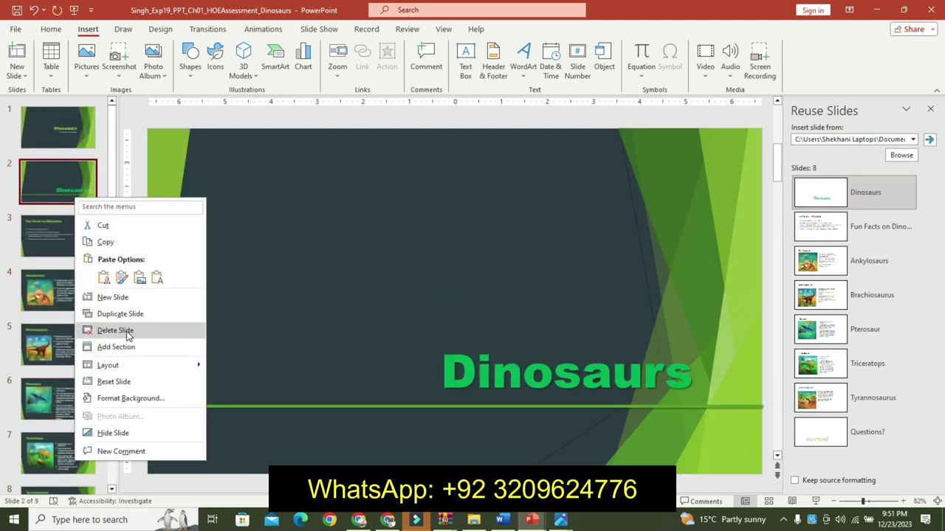
click(127, 334)
mouse_move(58, 341)
mouse_down()
mouse_move(60, 410)
mouse_move(60, 394)
mouse_up()
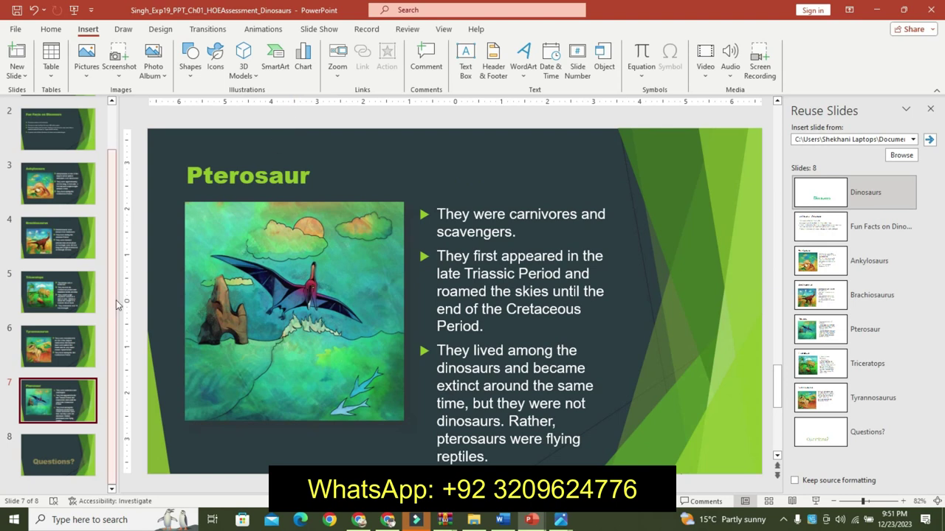
drag(116, 297, 116, 142)
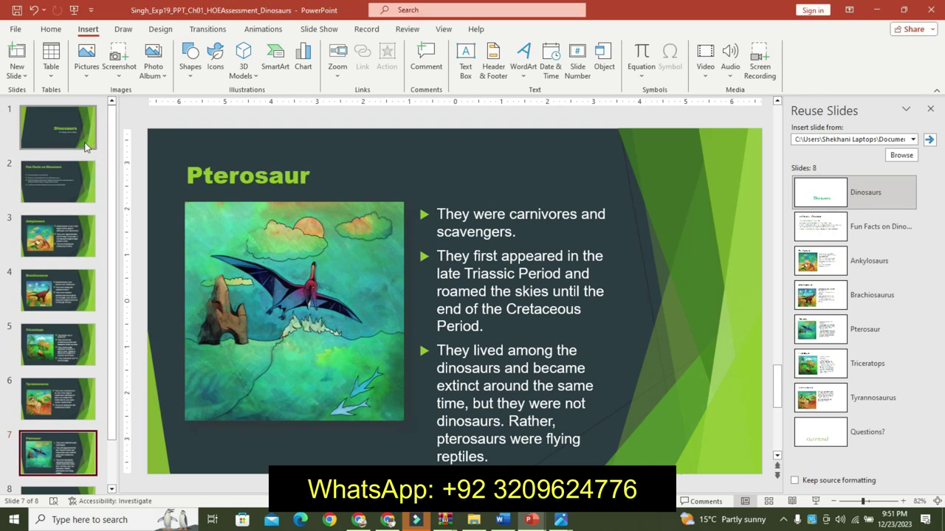
Step: Apply the Picture with Caption layout to slide 1 of the Dinosaurs deck
click(85, 147)
click(62, 183)
click(73, 150)
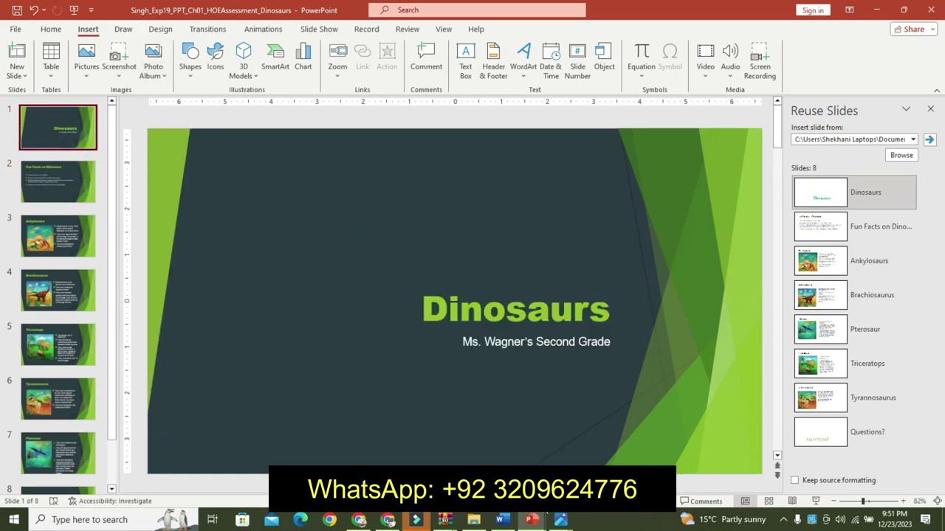
click(505, 521)
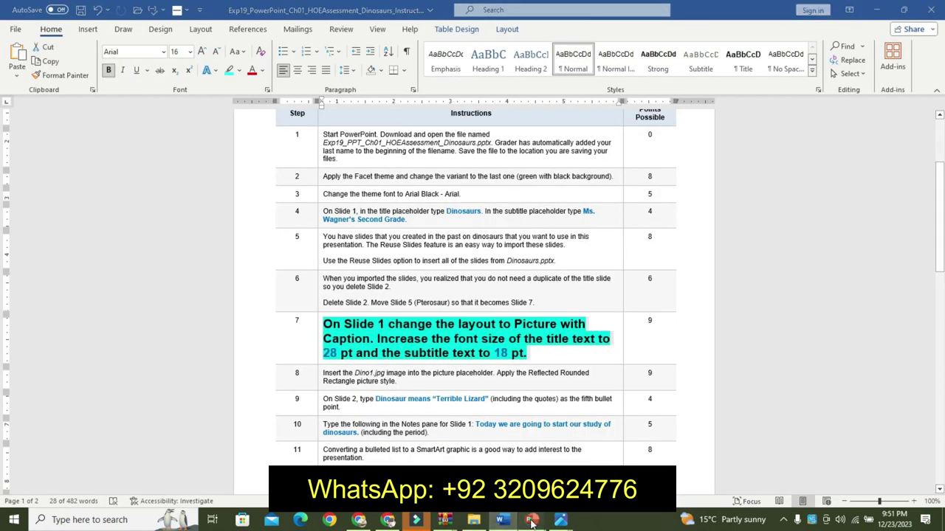
mouse_move(532, 520)
click(530, 446)
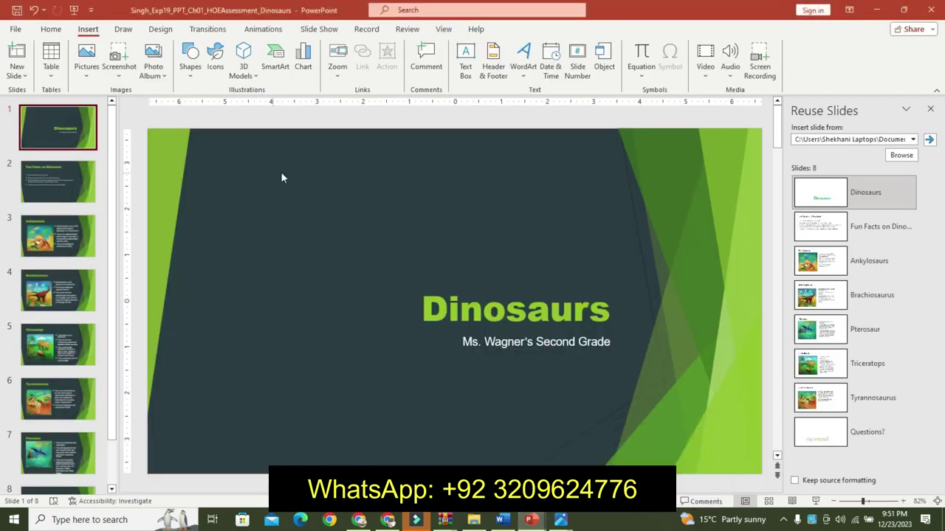
click(18, 71)
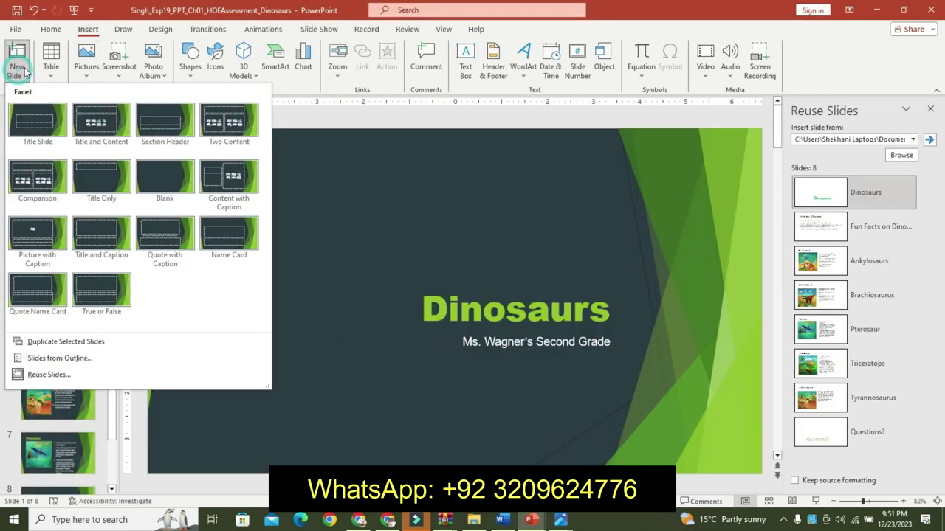
click(56, 30)
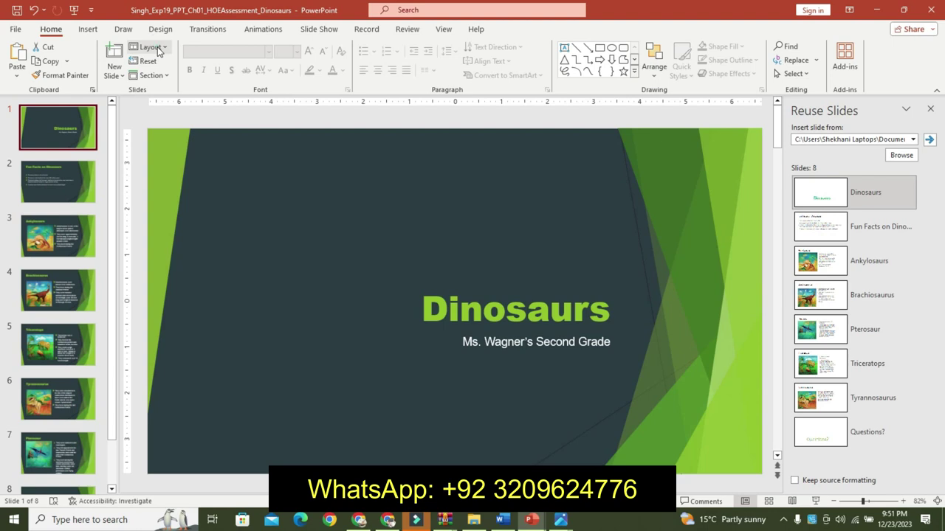
click(150, 47)
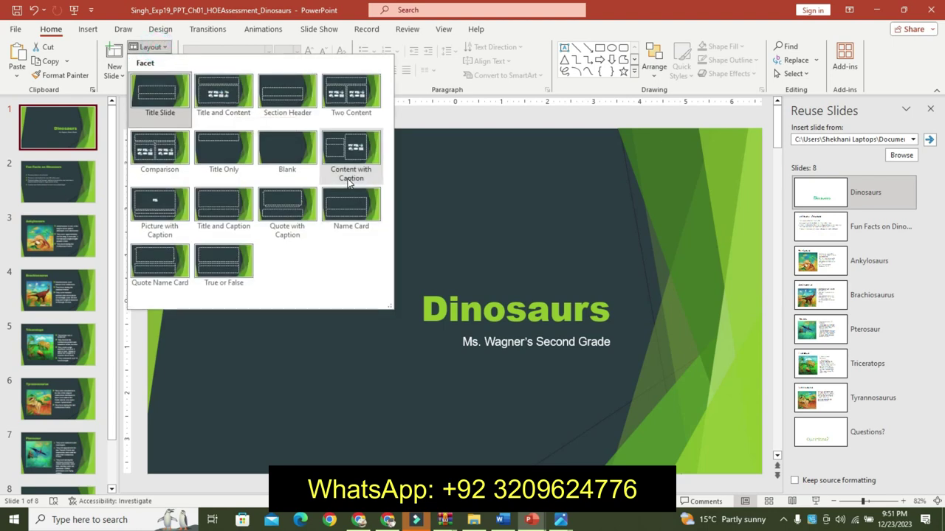
click(155, 222)
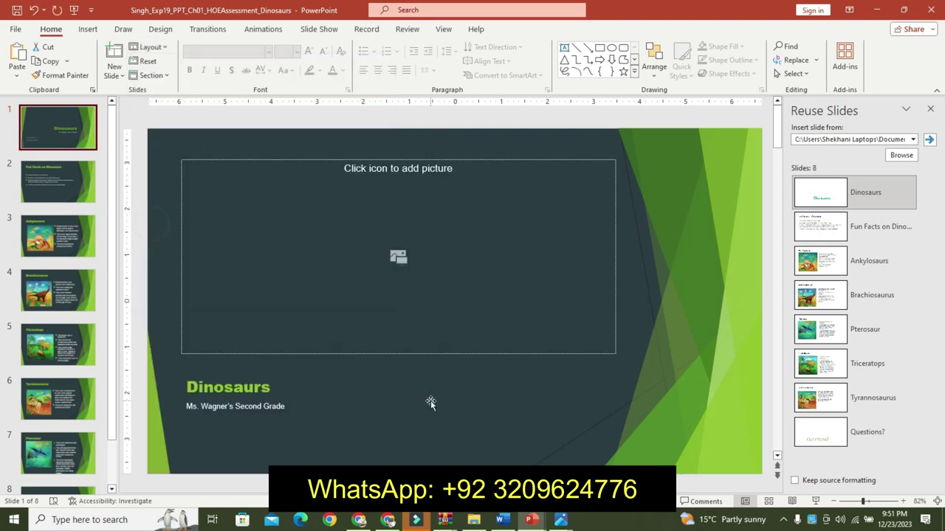
click(509, 522)
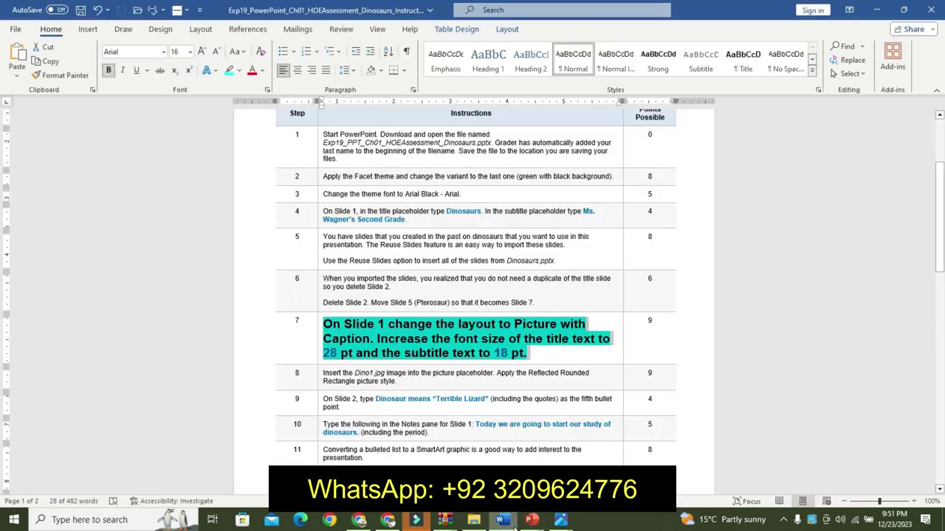
Step: Set slide 1's title 'Dinosaurs' to 28 pt
mouse_move(530, 522)
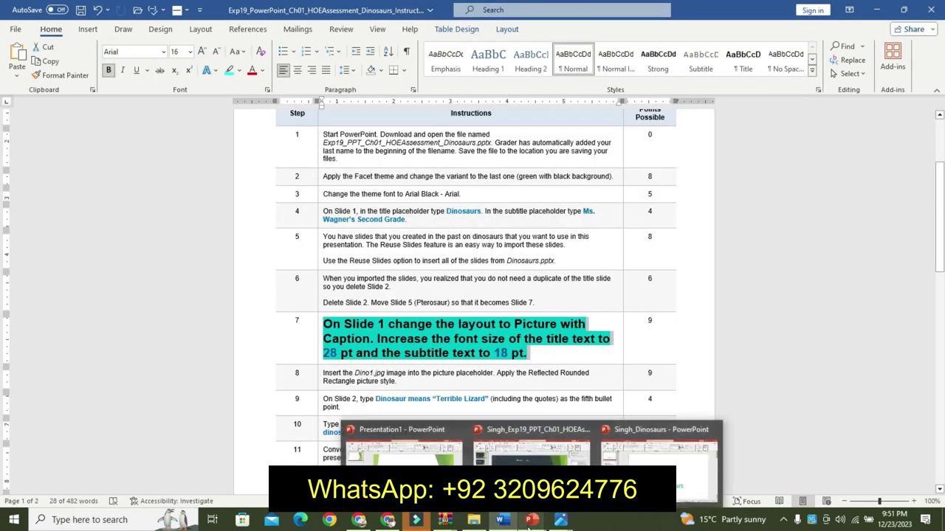
click(532, 446)
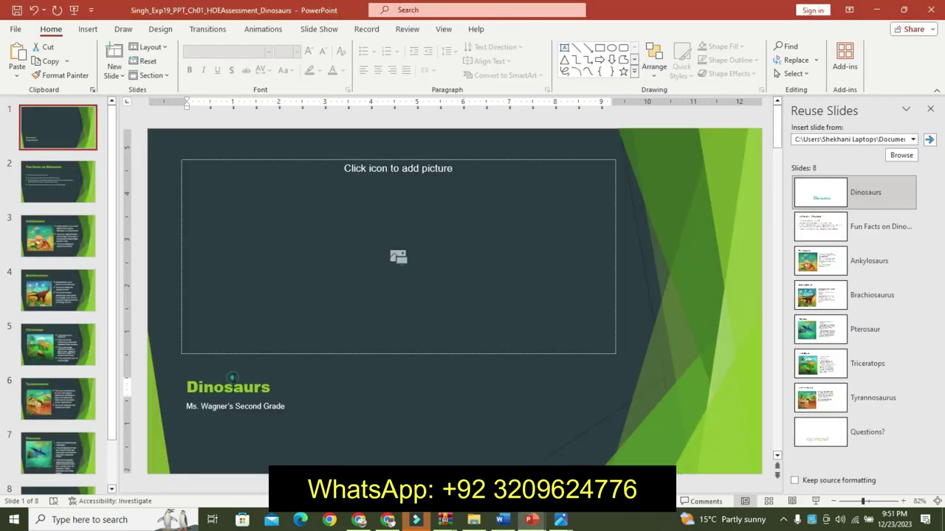
click(225, 387)
drag(186, 387, 276, 389)
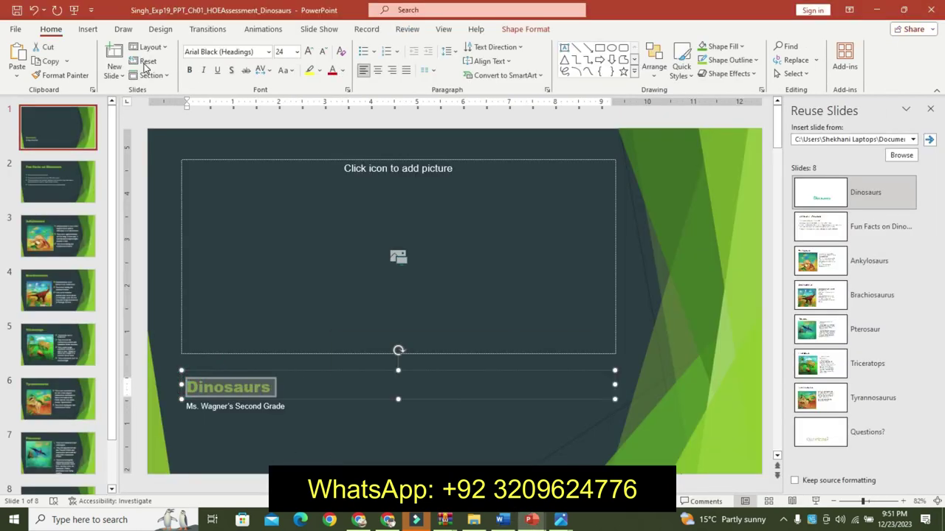
click(298, 52)
click(287, 214)
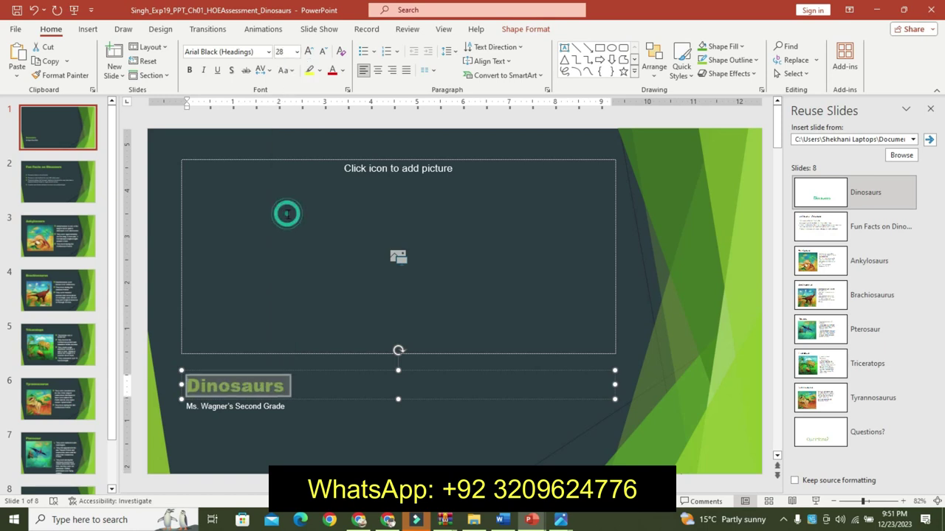
Step: Set slide 1's subtitle text to 18 pt
click(503, 520)
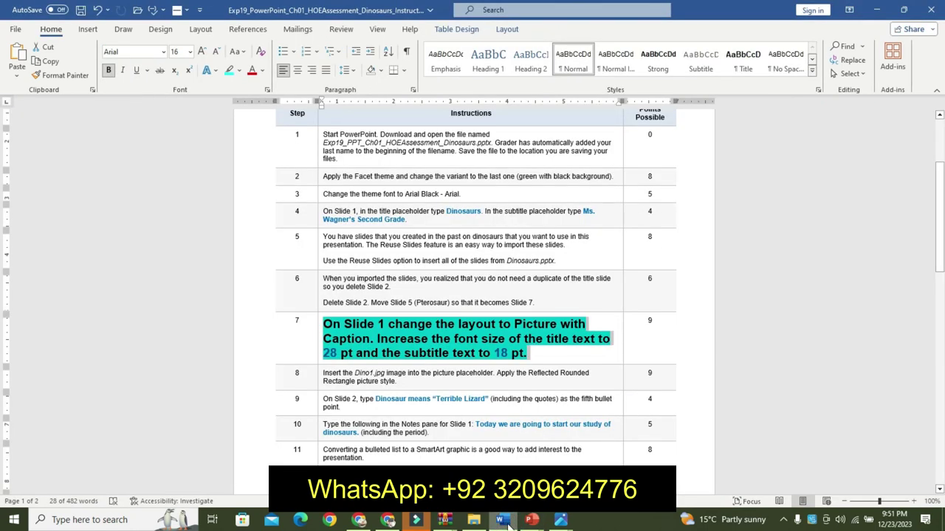
mouse_move(530, 520)
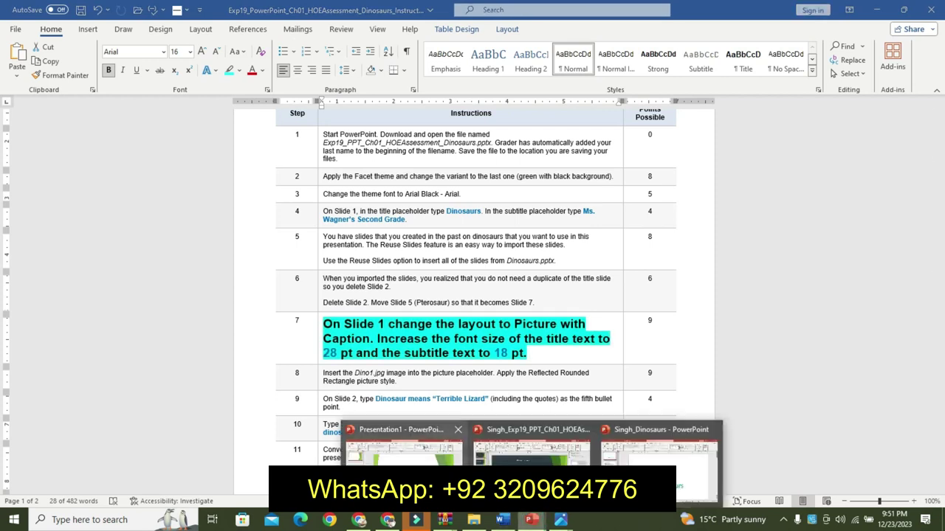
click(634, 413)
drag(186, 406, 287, 406)
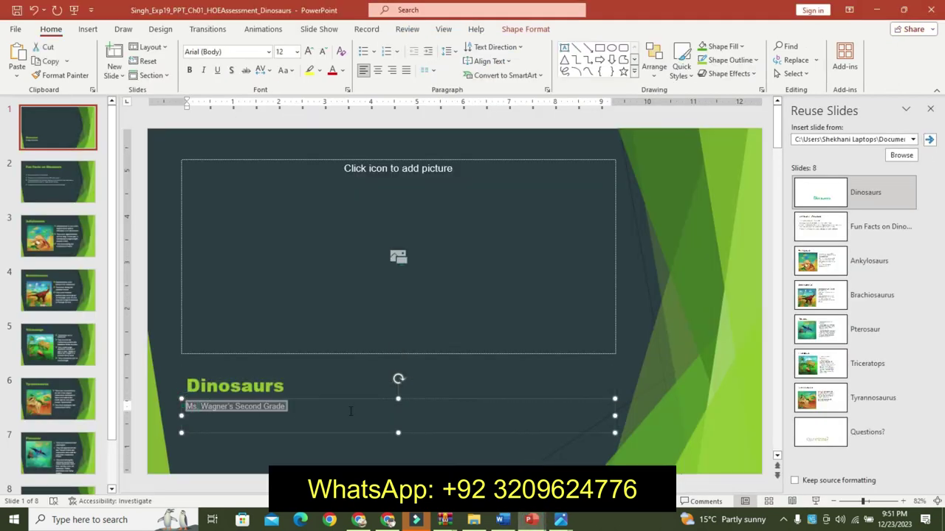
click(296, 52)
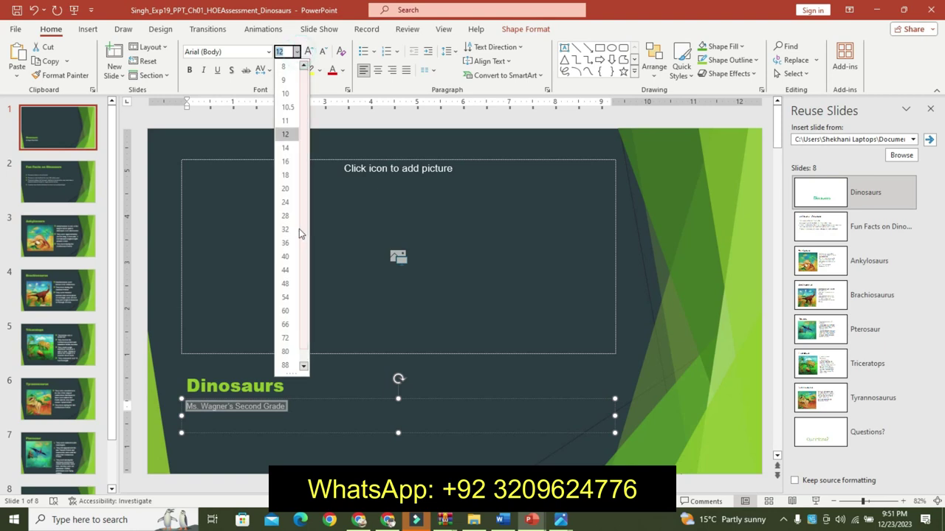
click(290, 177)
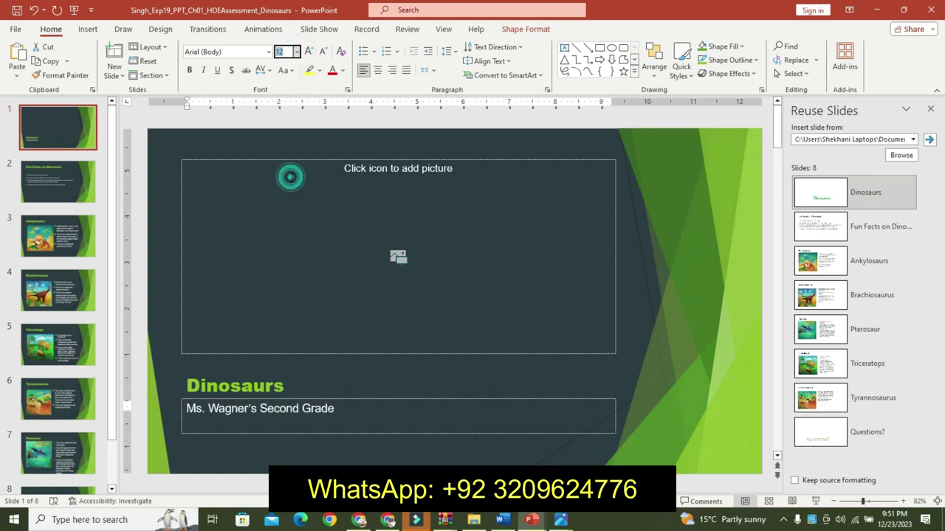
click(323, 383)
click(501, 521)
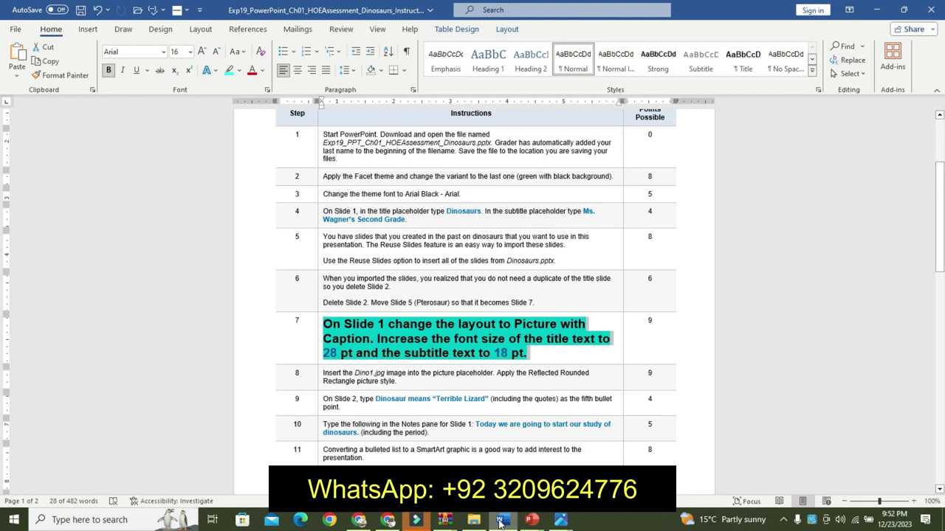
Step: Clear step 7's formatting, then make step 8's Dino1.jpg instruction larger, bold and turquoise-highlighted
key(ctrl+z)
key(ctrl+z)
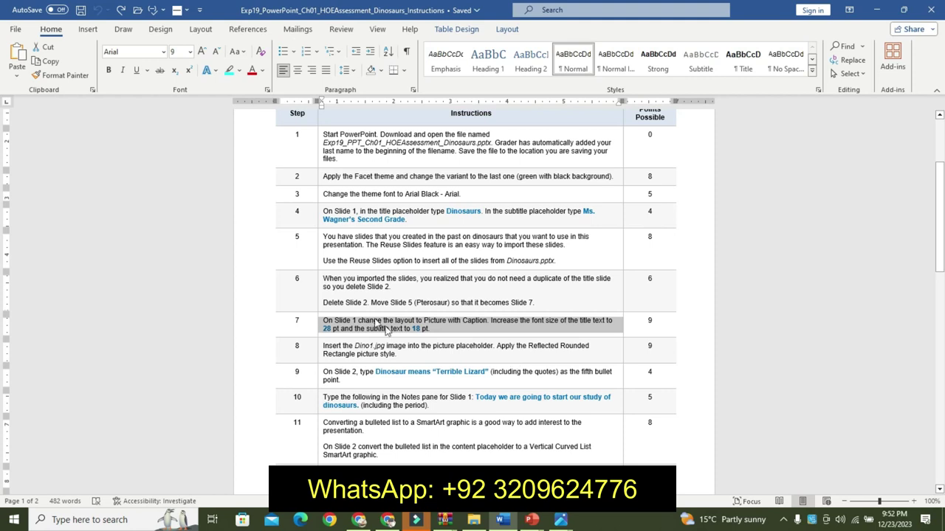
click(377, 325)
click(319, 352)
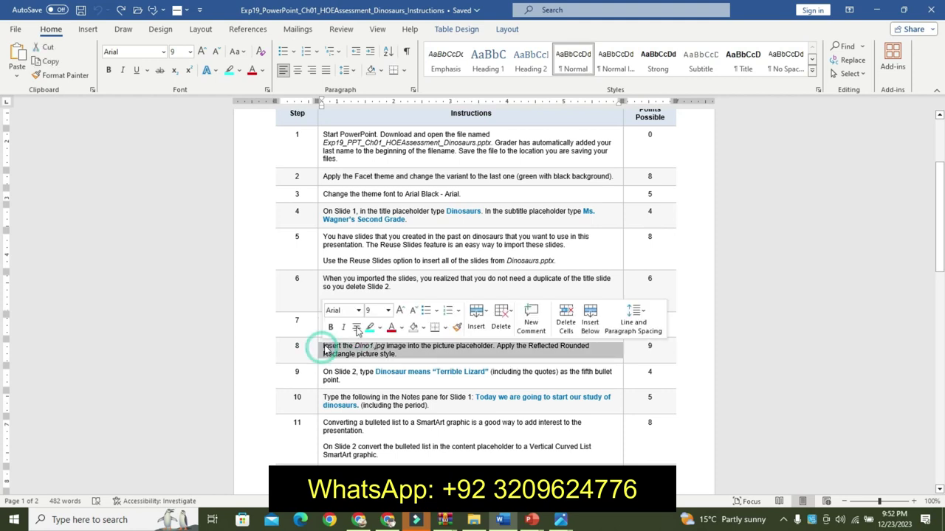
click(399, 310)
click(400, 311)
click(399, 311)
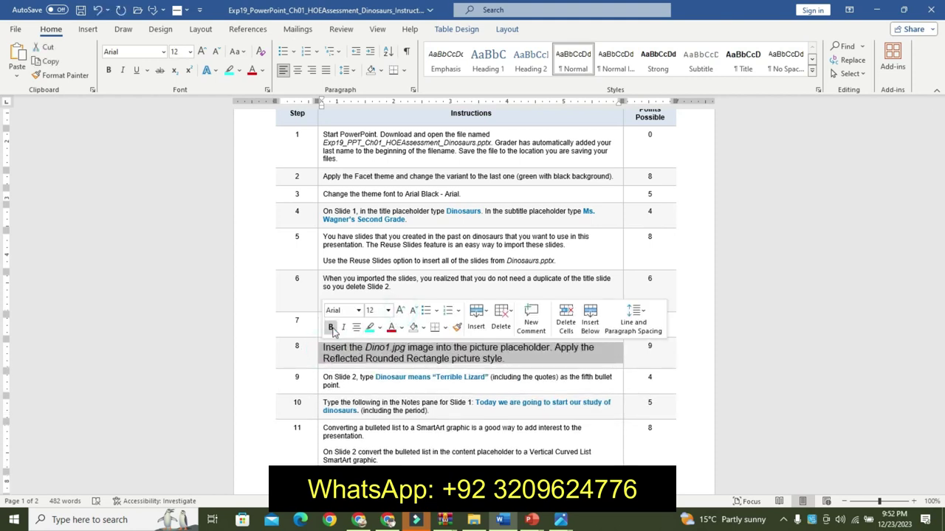
click(330, 327)
click(369, 327)
drag(331, 347, 552, 363)
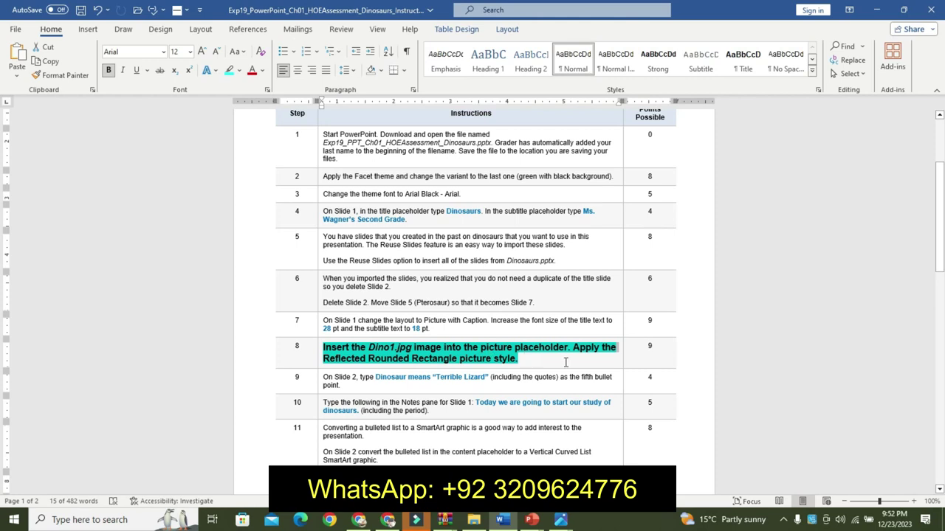
click(531, 520)
click(518, 461)
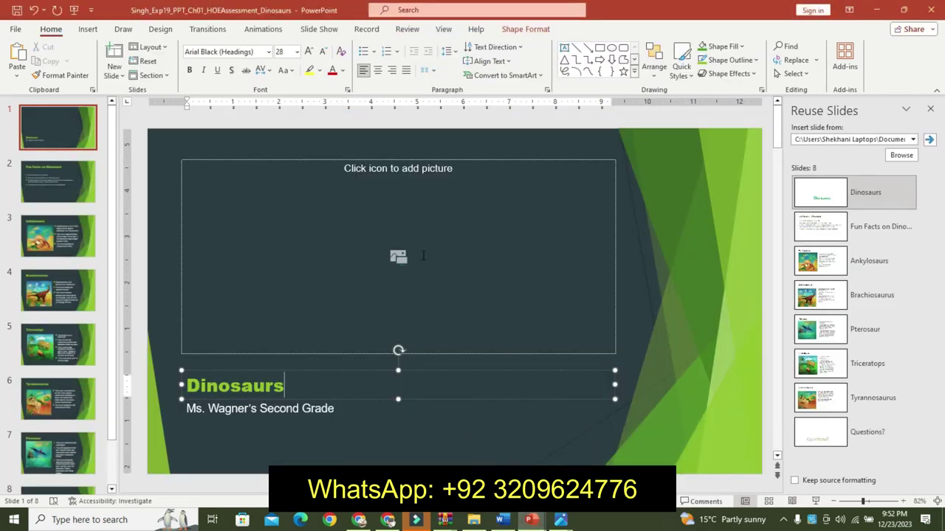
Step: Insert the Dino1 image from Saved Pictures into slide 1's picture placeholder
click(425, 258)
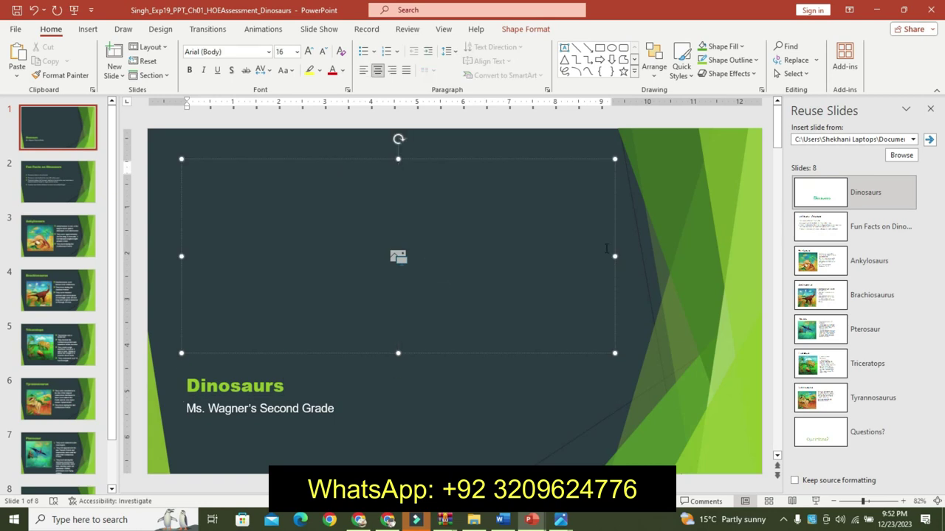
key(alt+Tab)
mouse_move(530, 519)
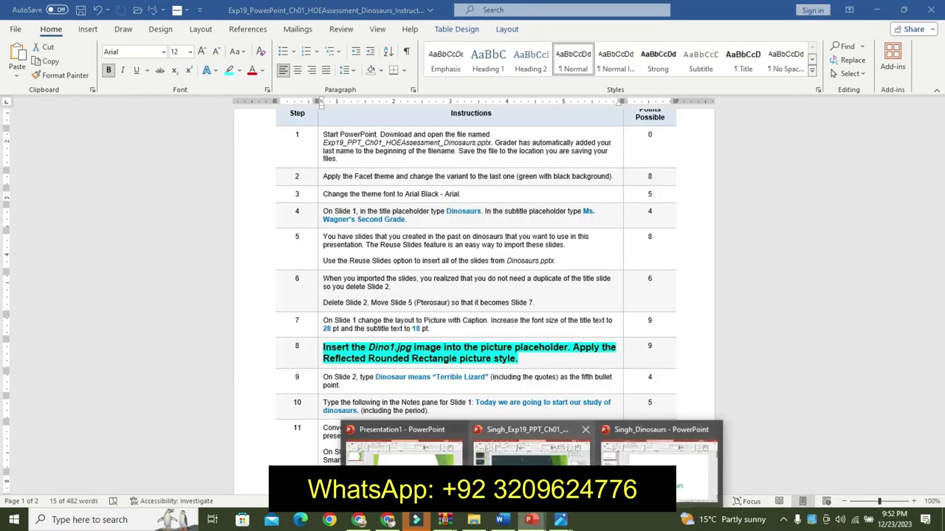
click(530, 446)
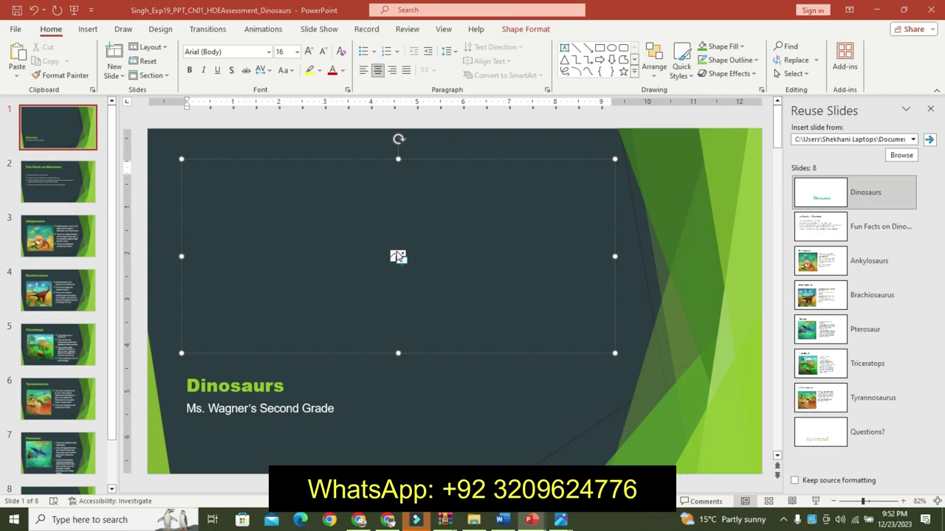
click(398, 256)
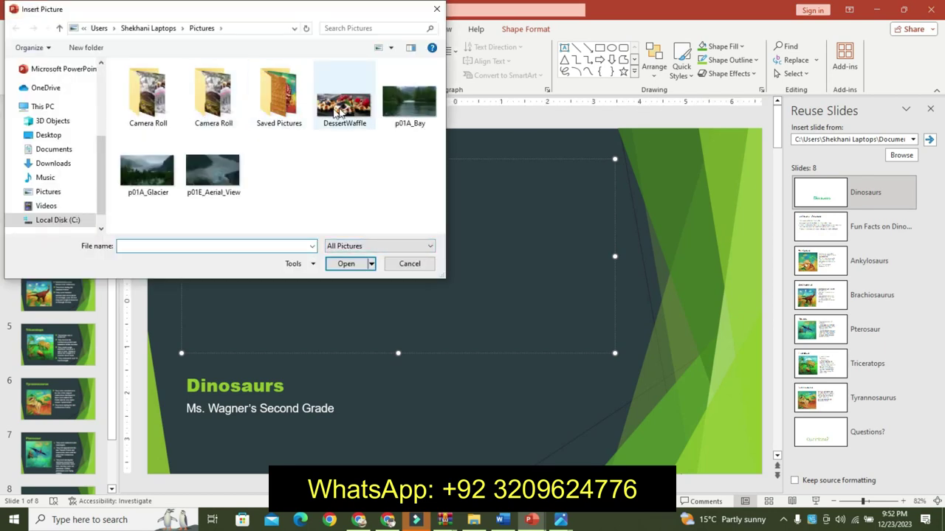
double_click(279, 96)
click(207, 108)
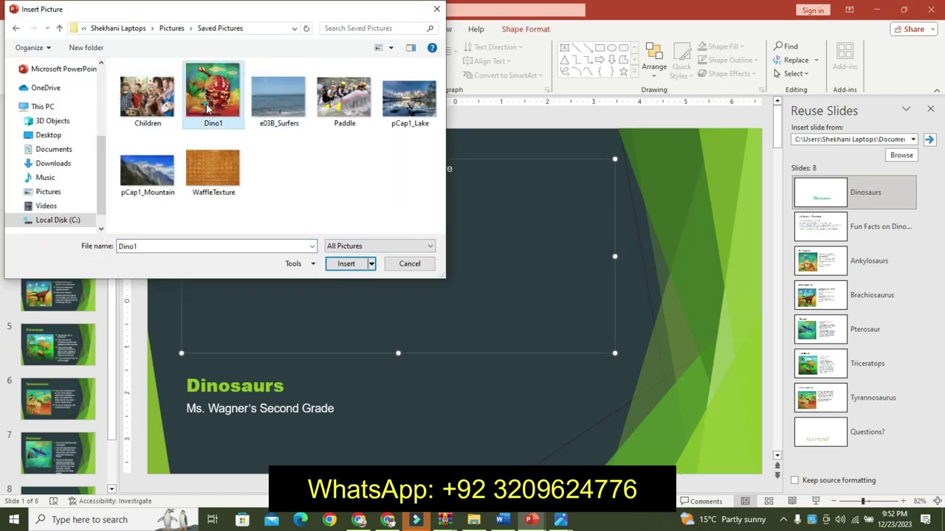
click(344, 264)
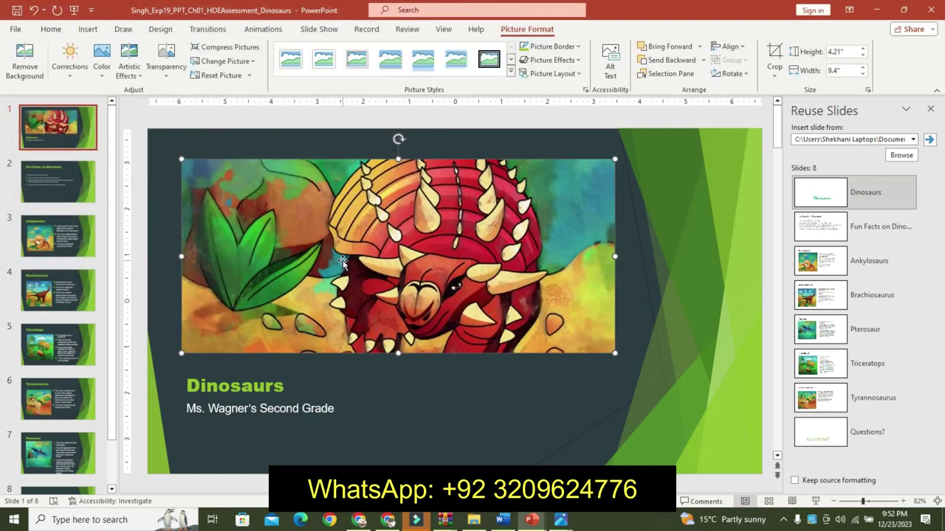
click(502, 521)
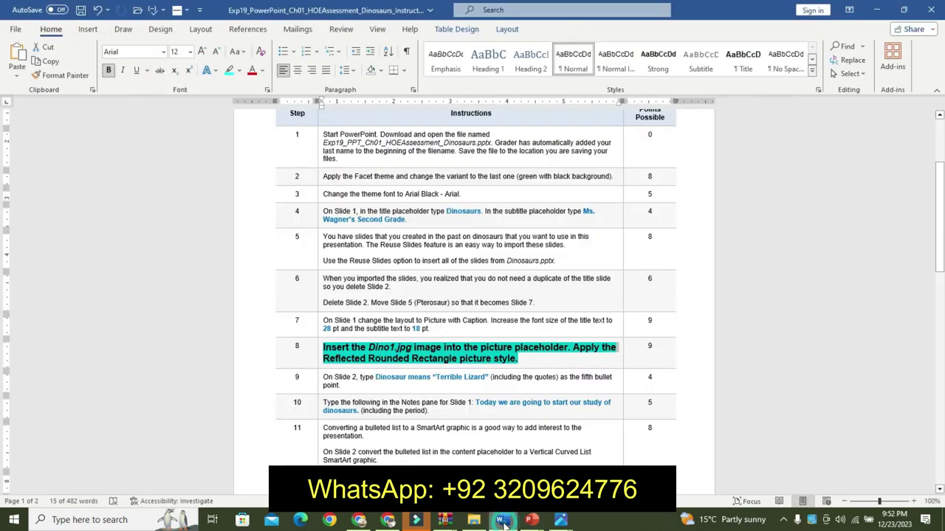
mouse_move(530, 521)
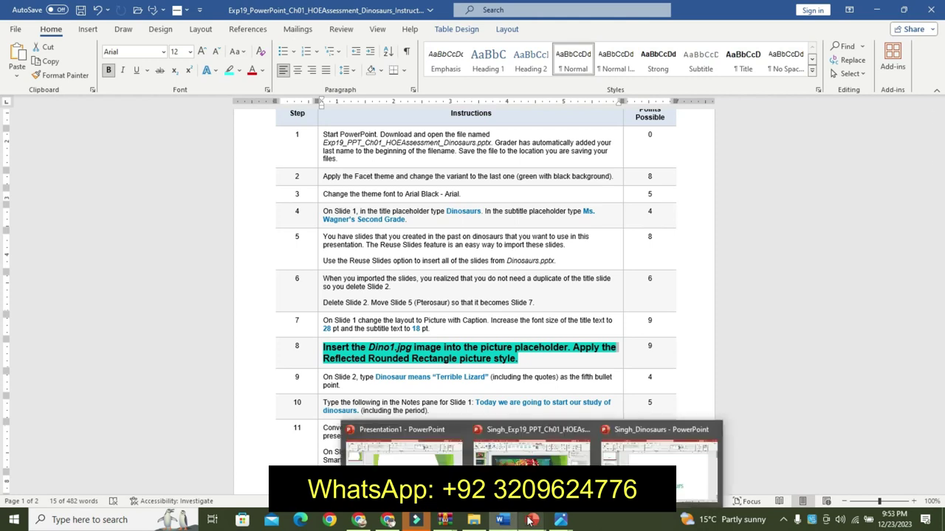
click(532, 450)
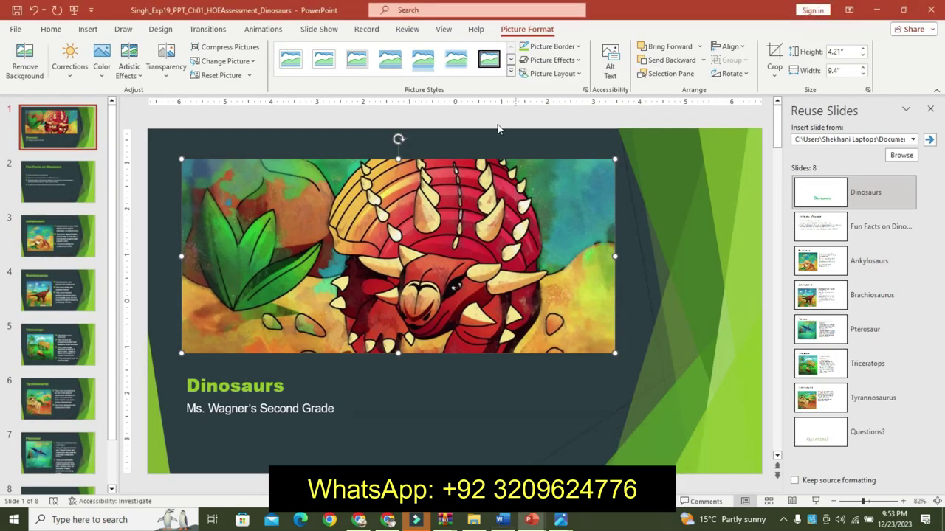
Step: Apply the Reflected Rounded Rectangle picture style to the Dino1 picture on slide 1
click(510, 72)
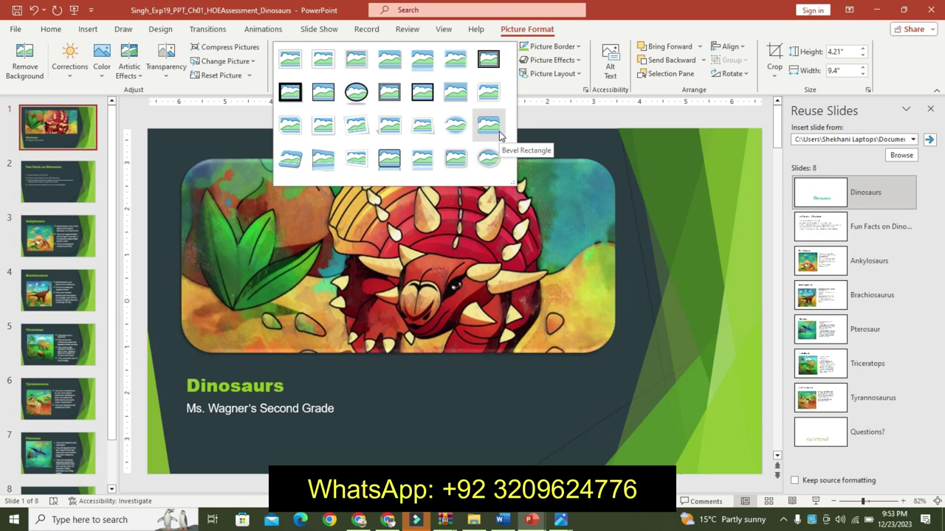
key(Escape)
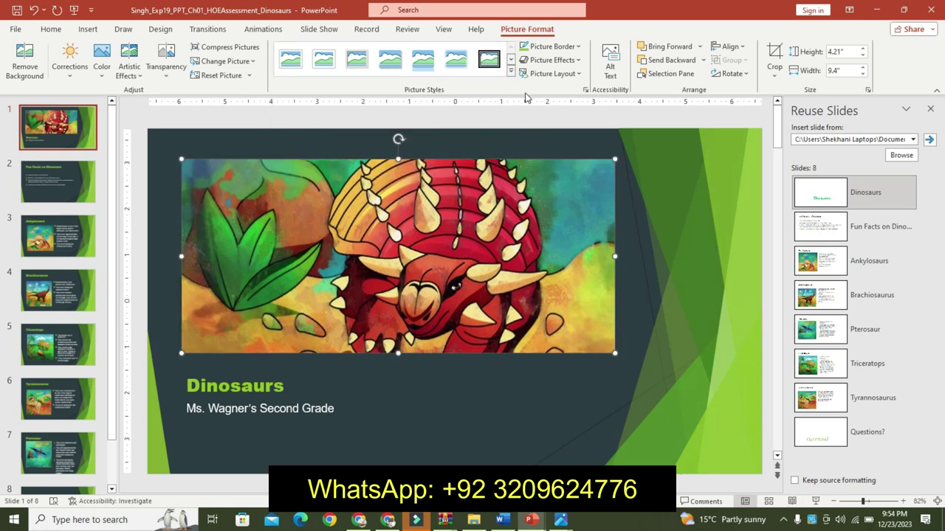
click(511, 75)
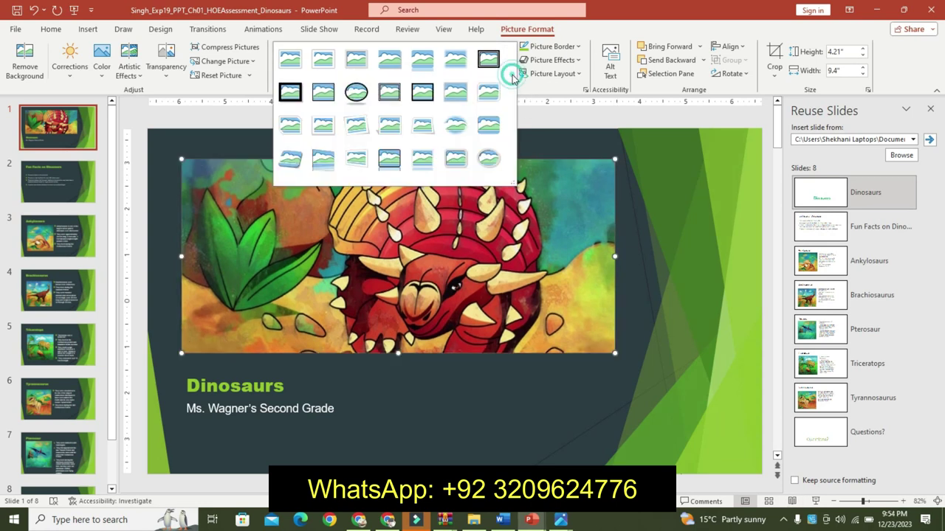
click(422, 65)
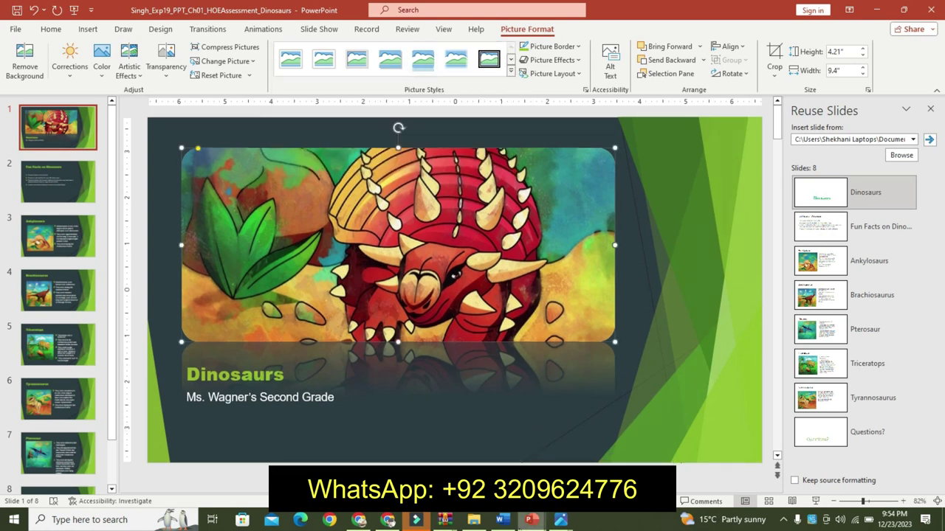
click(503, 520)
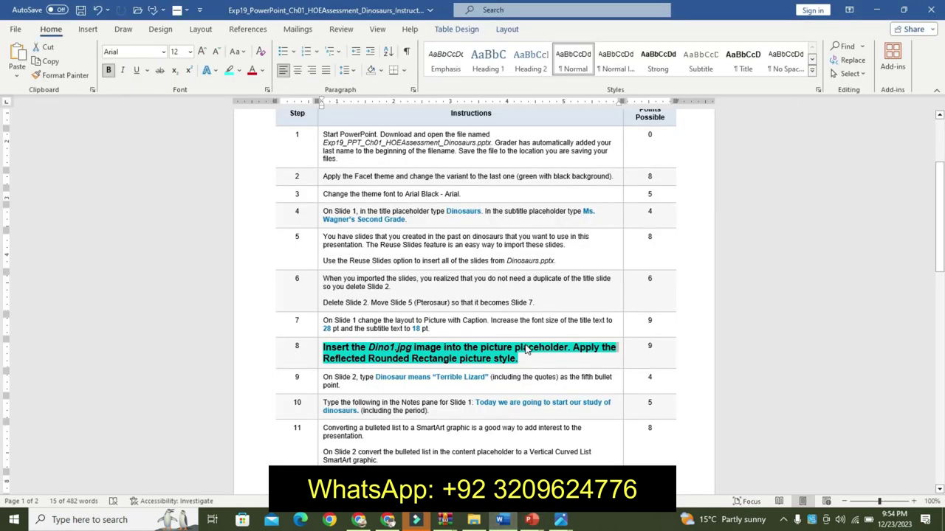
Step: Revert step 8 to plain text and make step 9 larger, bold and cyan-highlighted
key(ctrl+z)
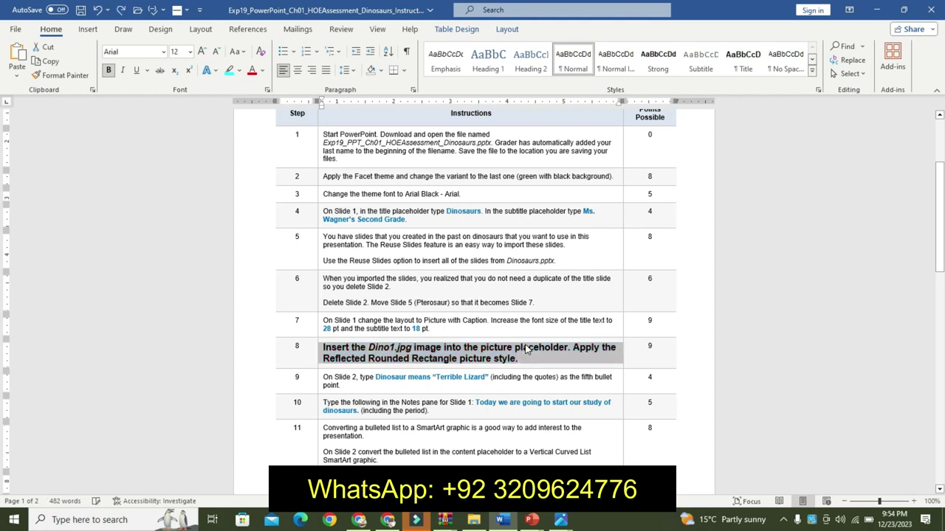
key(ctrl+z)
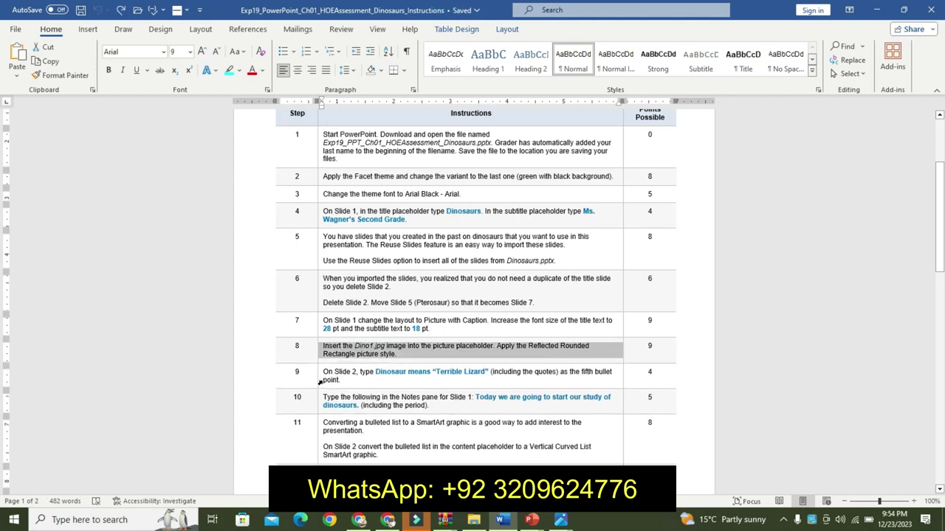
click(320, 383)
click(401, 345)
click(400, 345)
click(400, 345)
click(330, 360)
click(370, 360)
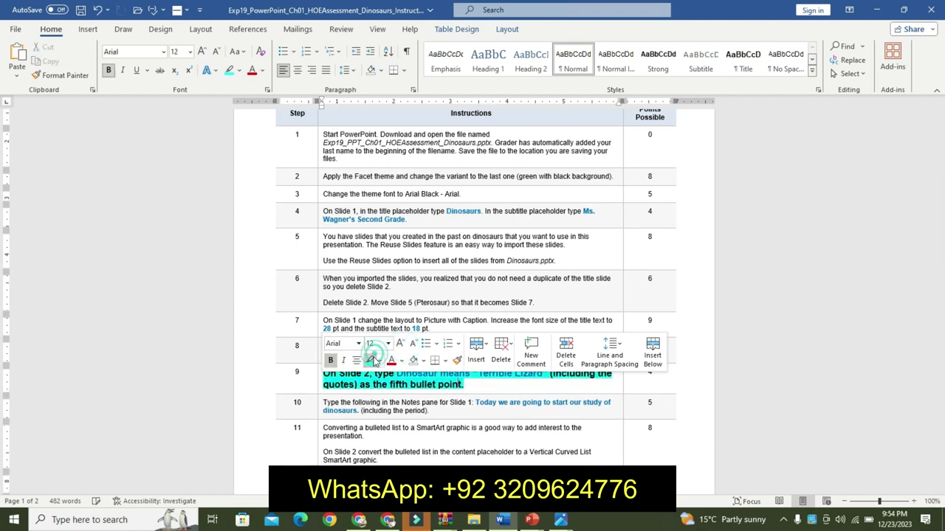
click(320, 376)
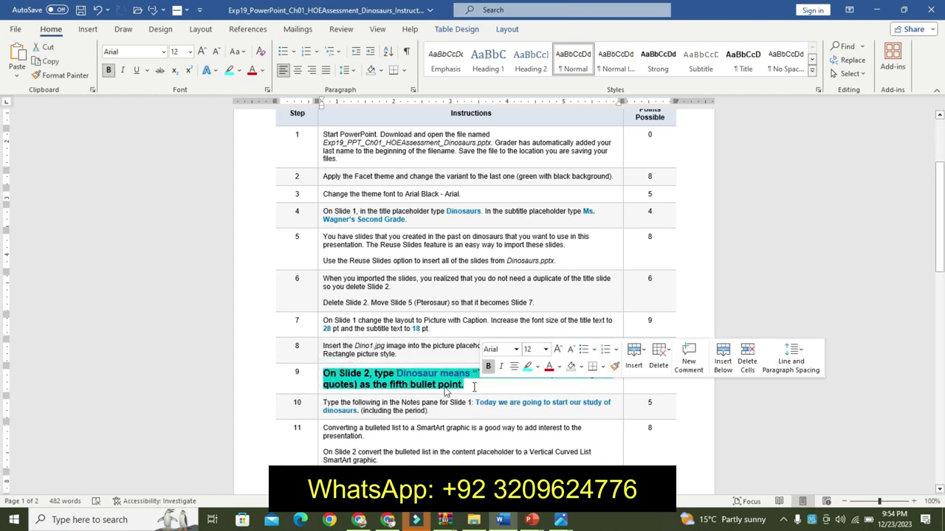
click(474, 387)
Step: Select step 9's phrase Dinosaur means “Terrible Lizard” and show slide 2 in PowerPoint
drag(397, 373, 546, 372)
key(ctrl+c)
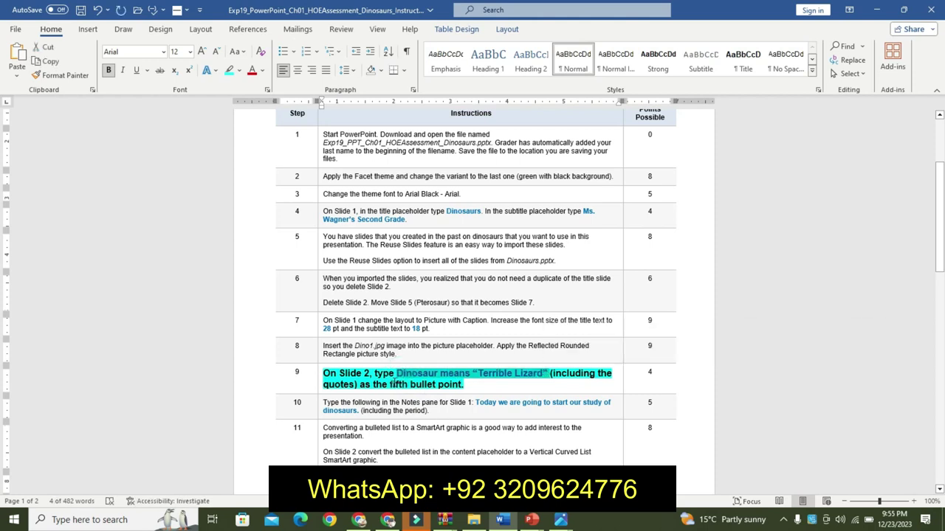
drag(323, 373, 510, 385)
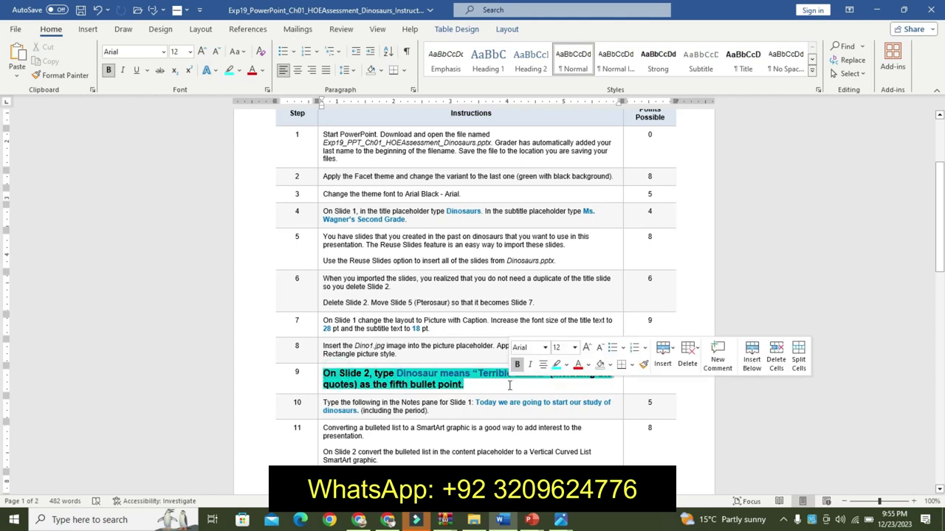
mouse_move(527, 519)
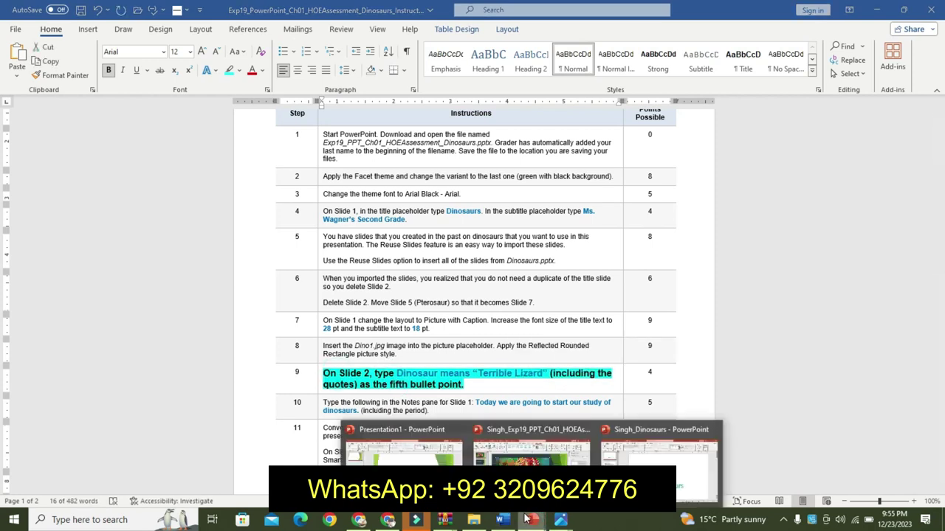
click(532, 451)
click(40, 170)
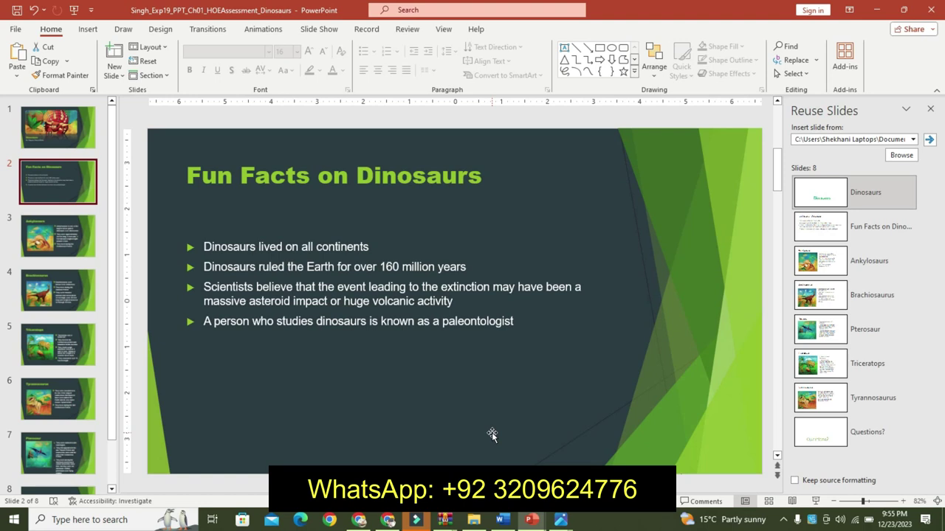
Step: Paste Dinosaur means “Terrible Lizard” as a text-only fifth bullet on slide 2
click(503, 516)
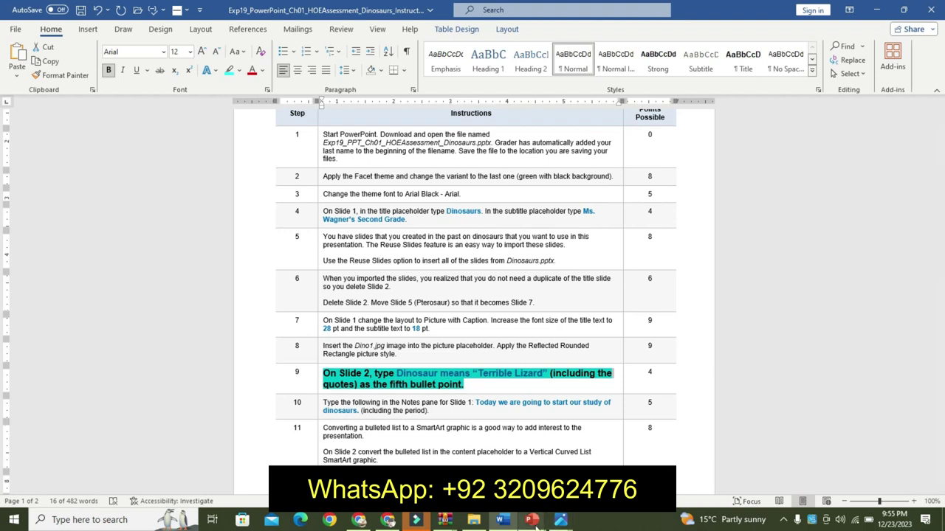
mouse_move(537, 523)
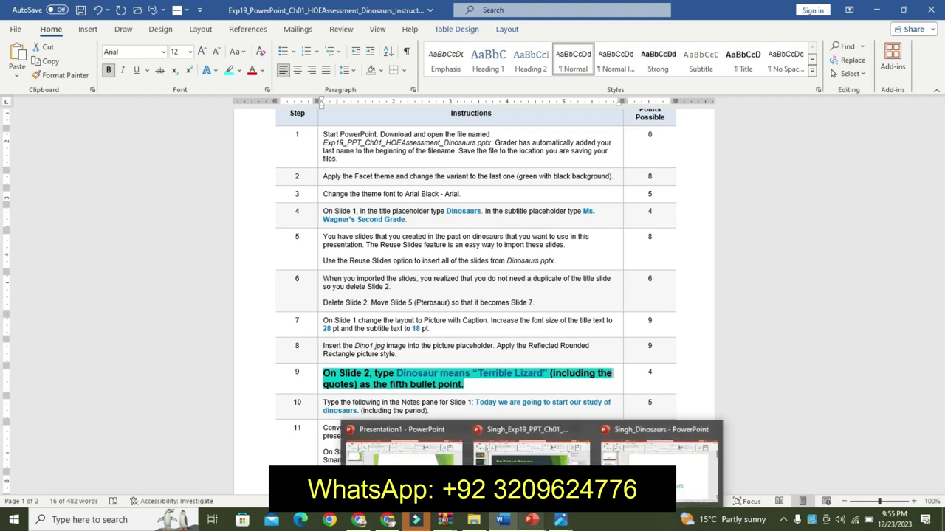
click(532, 447)
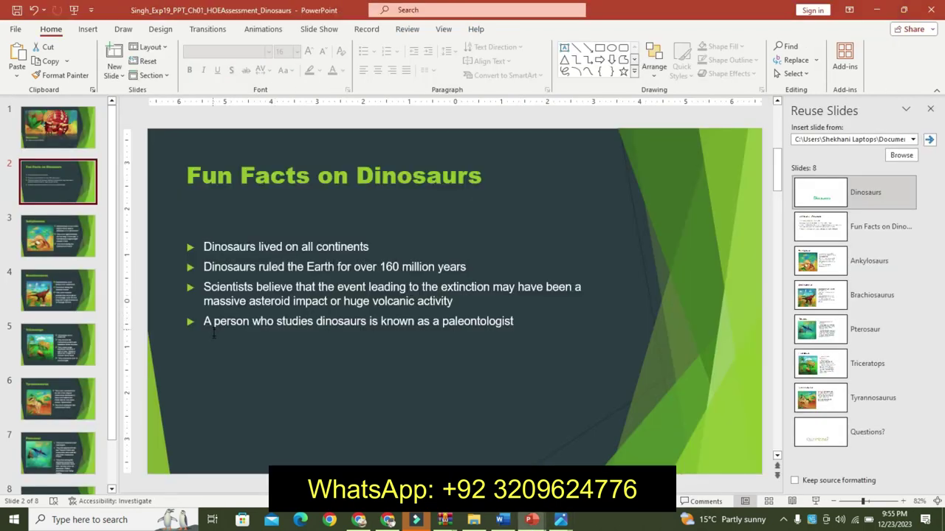
click(531, 319)
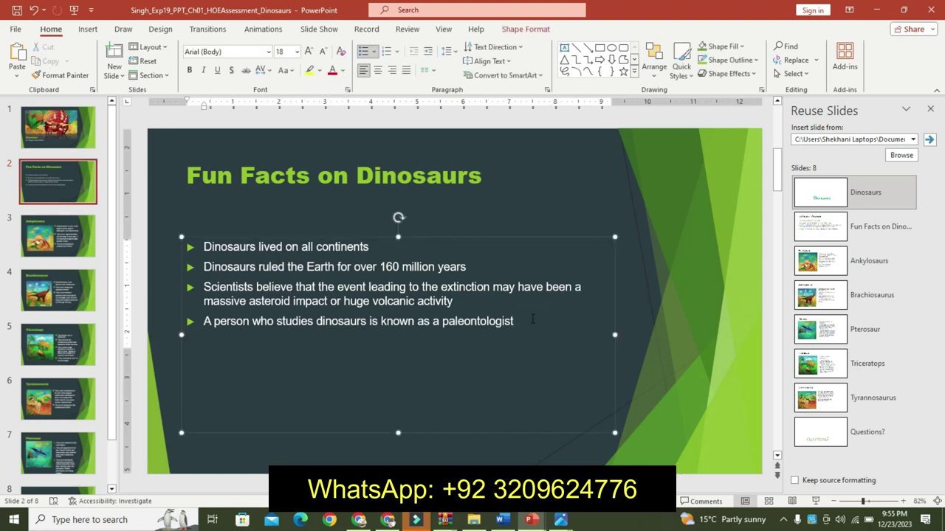
key(Return)
key(ctrl+v)
click(410, 356)
click(455, 389)
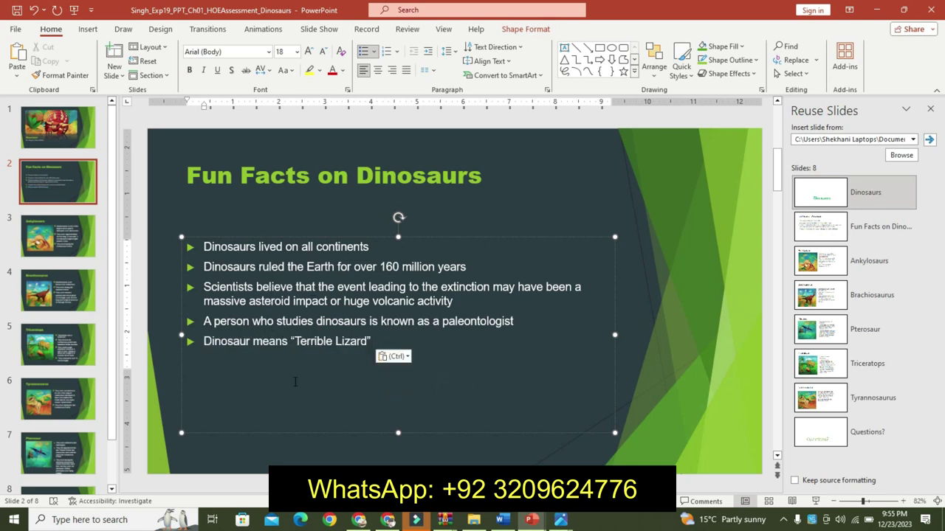
click(510, 520)
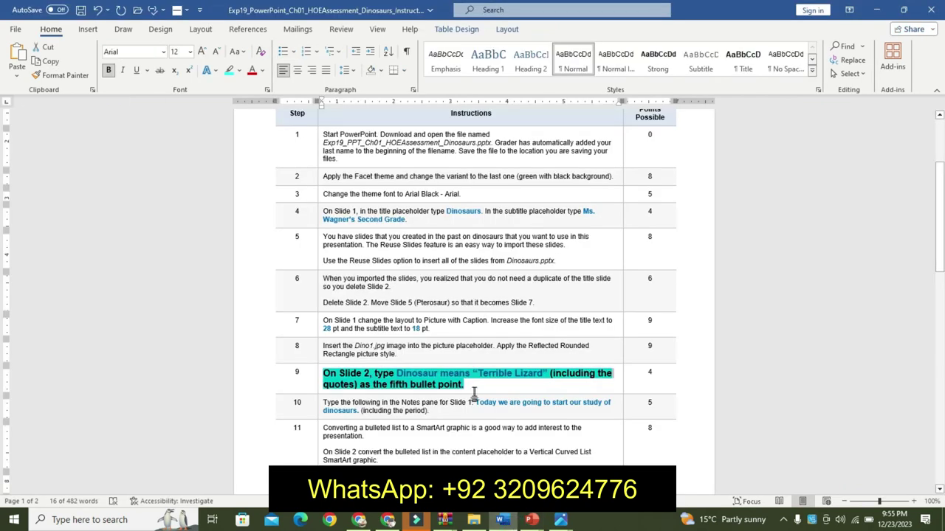
Step: Revert step 9 to plain text and make step 10 11 pt, bold and cyan-highlighted
key(ctrl+z)
key(ctrl+z)
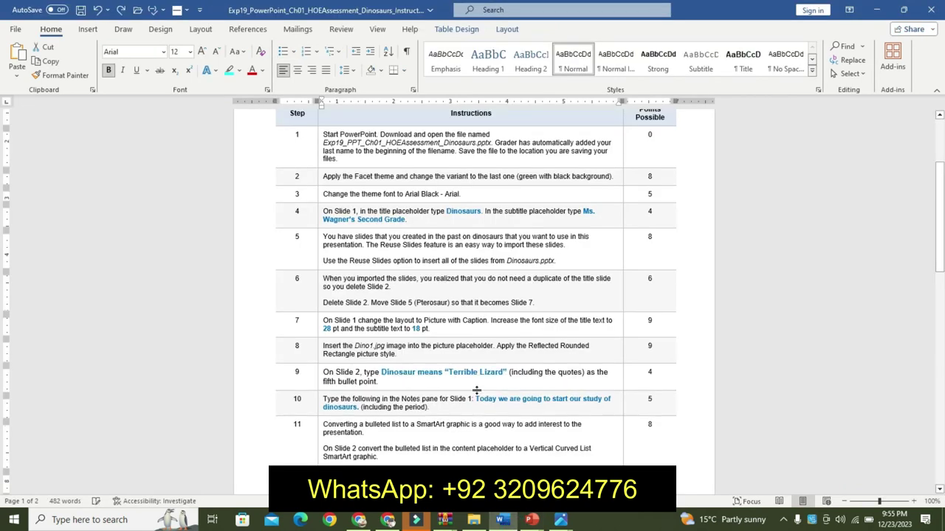
key(ctrl+z)
click(697, 383)
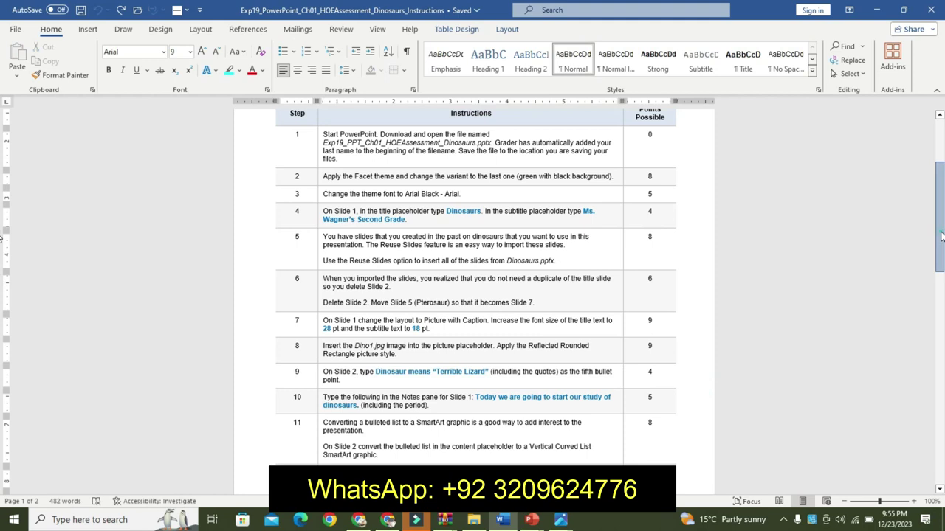
drag(941, 235, 941, 244)
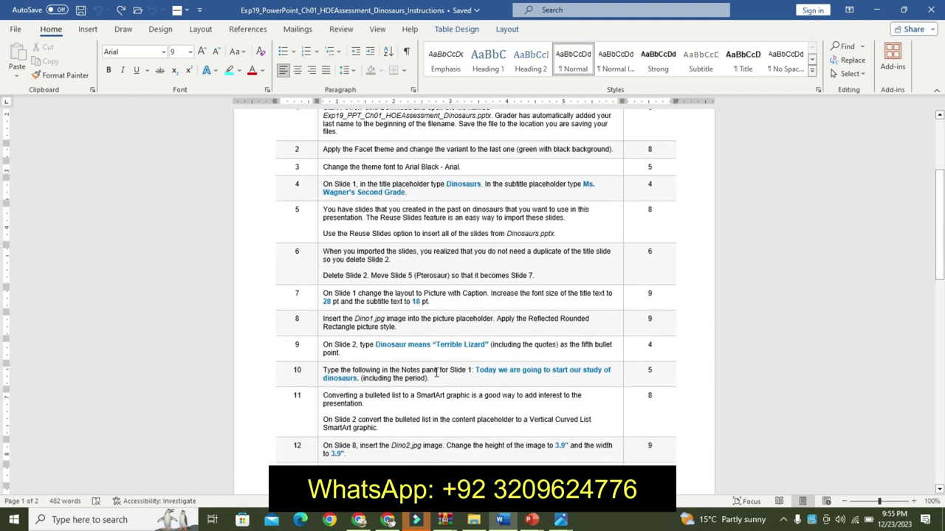
click(317, 375)
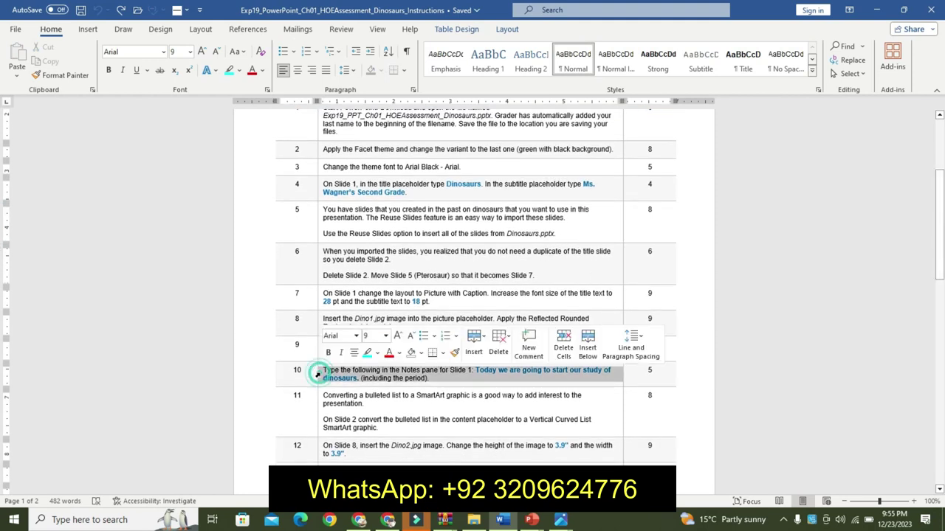
click(398, 336)
click(398, 336)
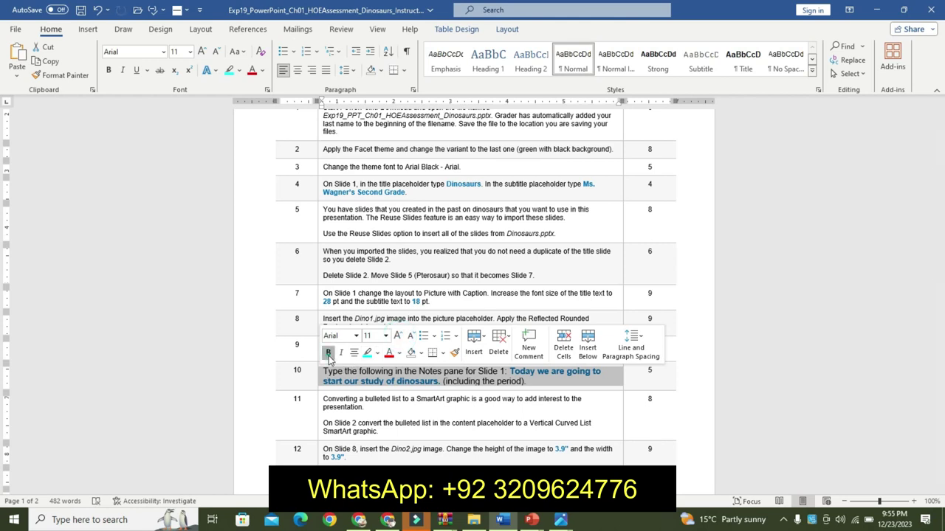
click(328, 353)
click(366, 353)
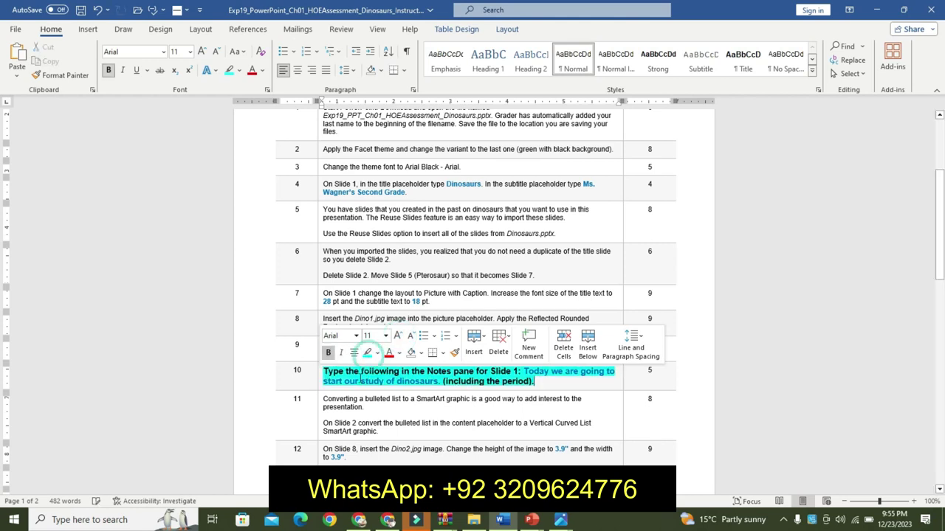
Step: Select step 10's sentence meant for slide 1's speaker notes
drag(328, 369, 531, 381)
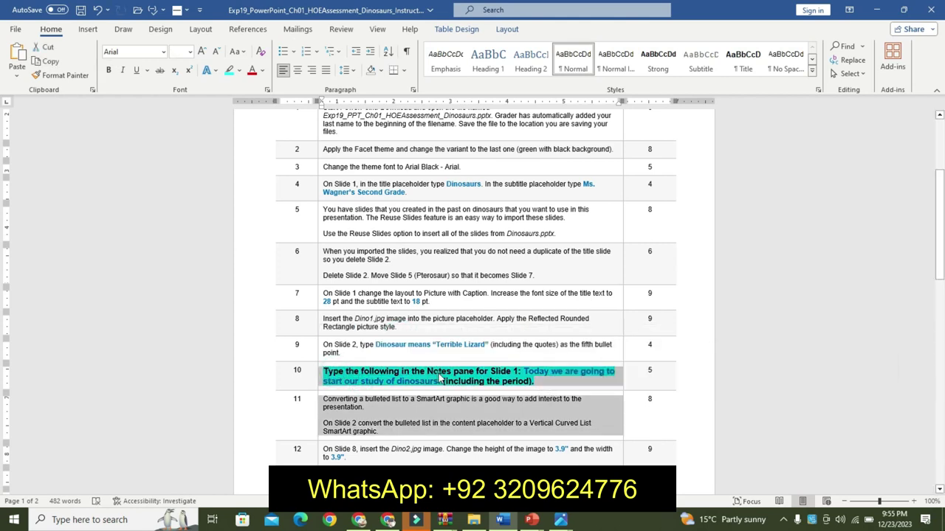
click(329, 374)
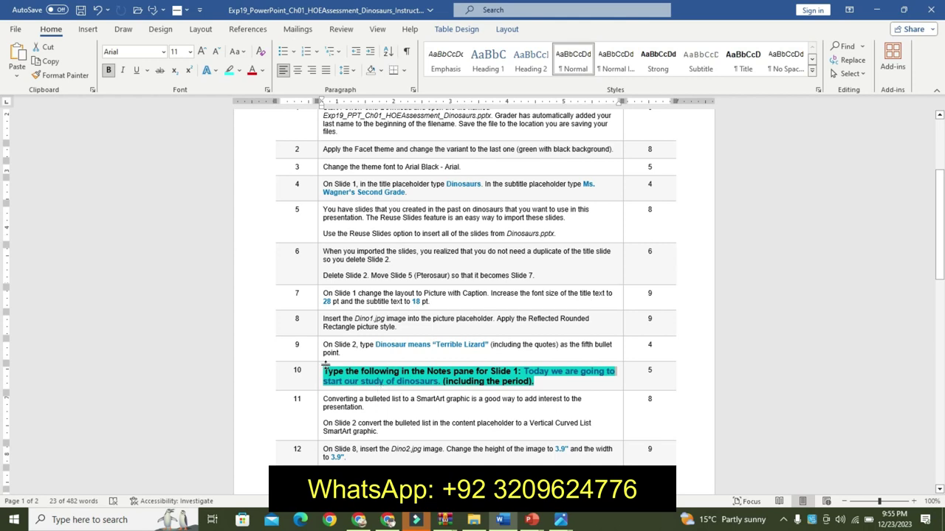
click(527, 381)
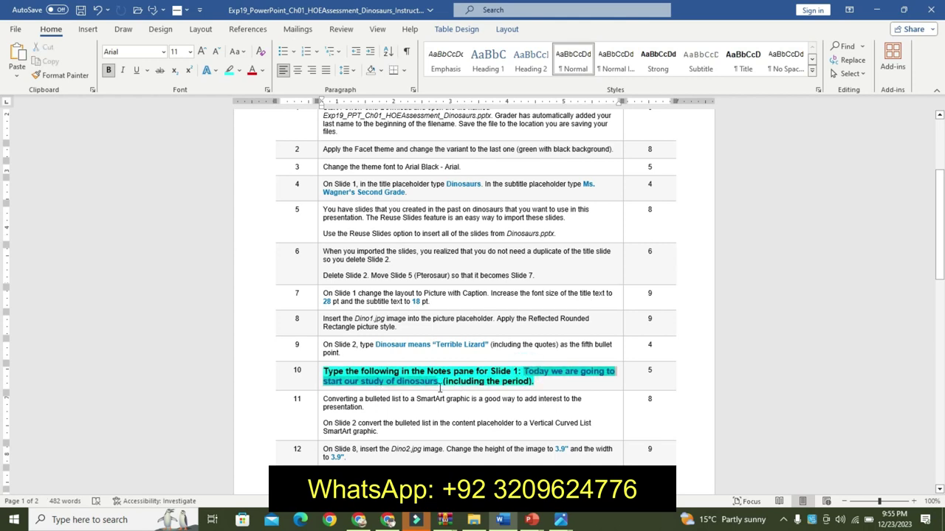
drag(441, 387, 443, 386)
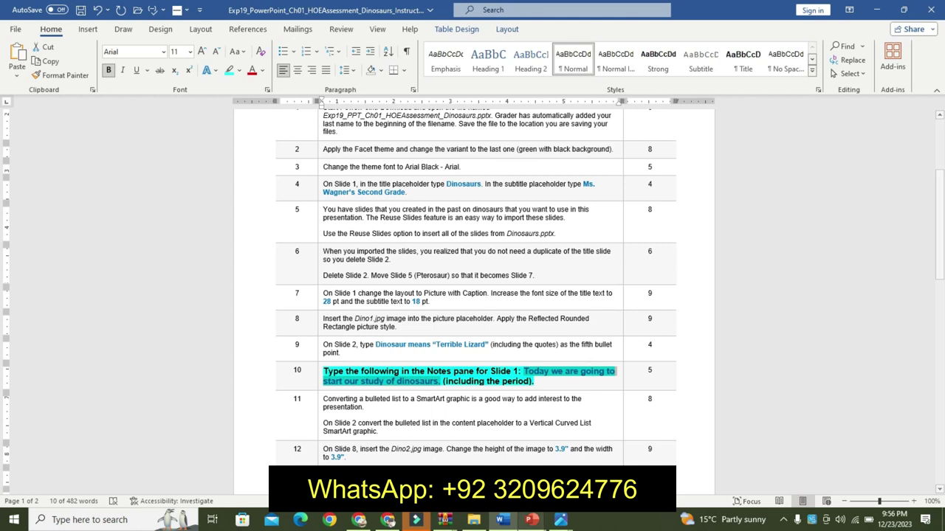
click(532, 520)
Step: Paste “Today we are going to start our study…” into slide 1's notes, then un-emphasise Word's step 10
click(528, 447)
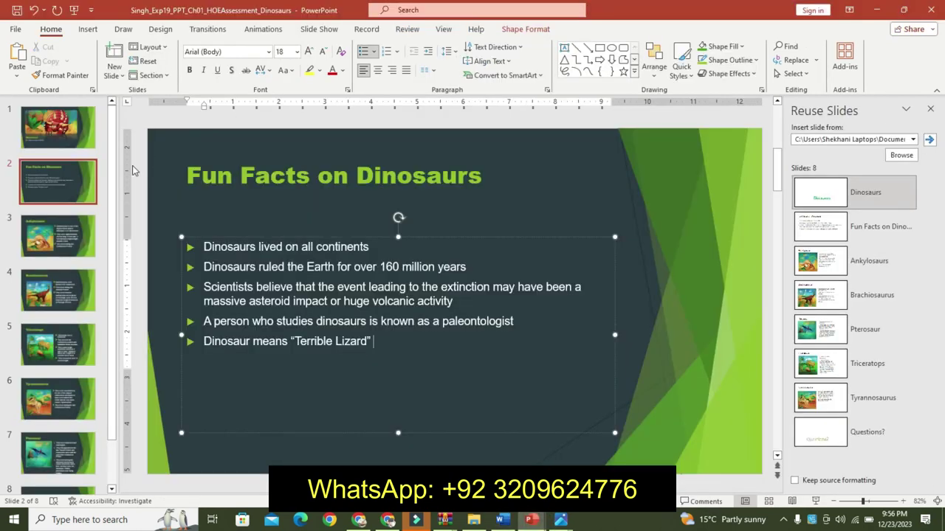
click(57, 127)
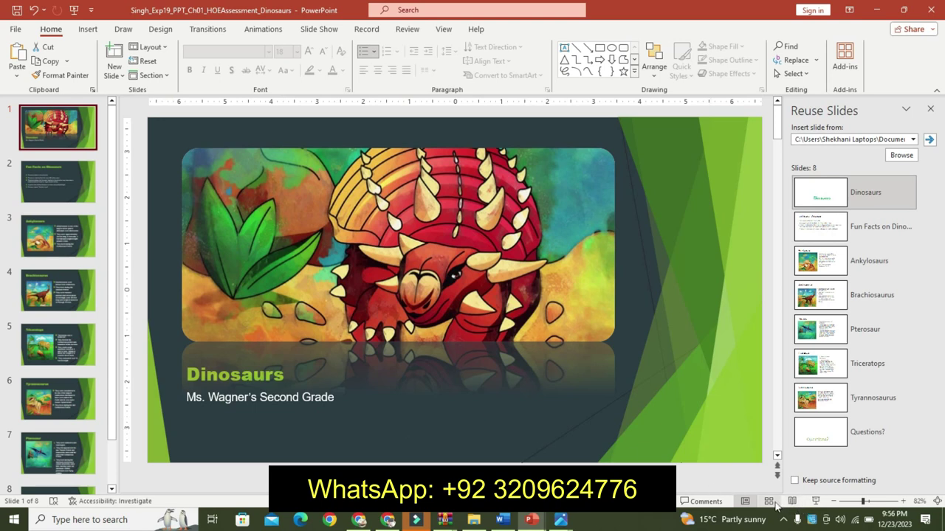
click(655, 501)
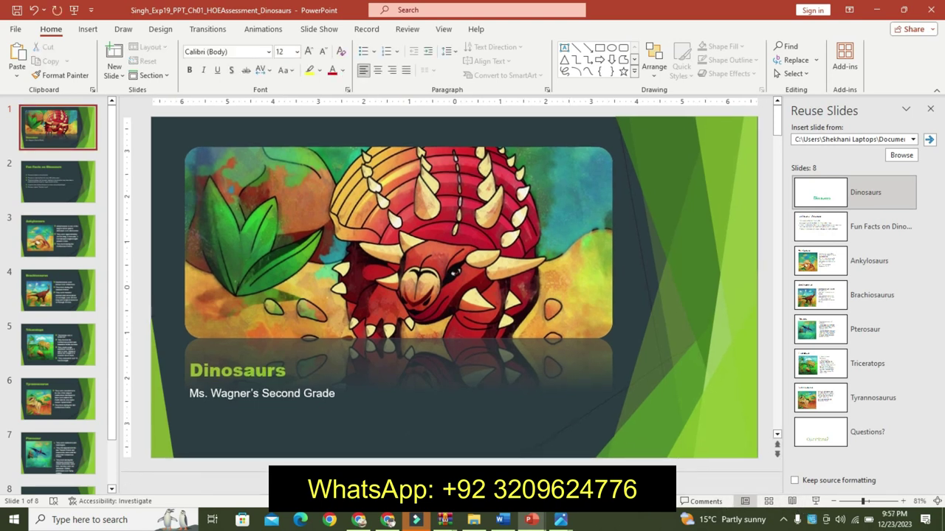
key(ctrl+v)
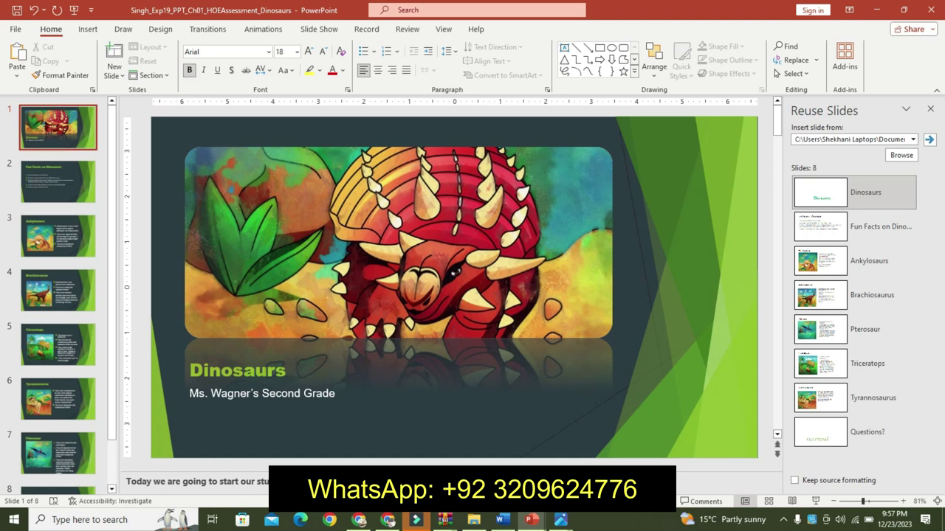
click(502, 521)
key(ctrl+z)
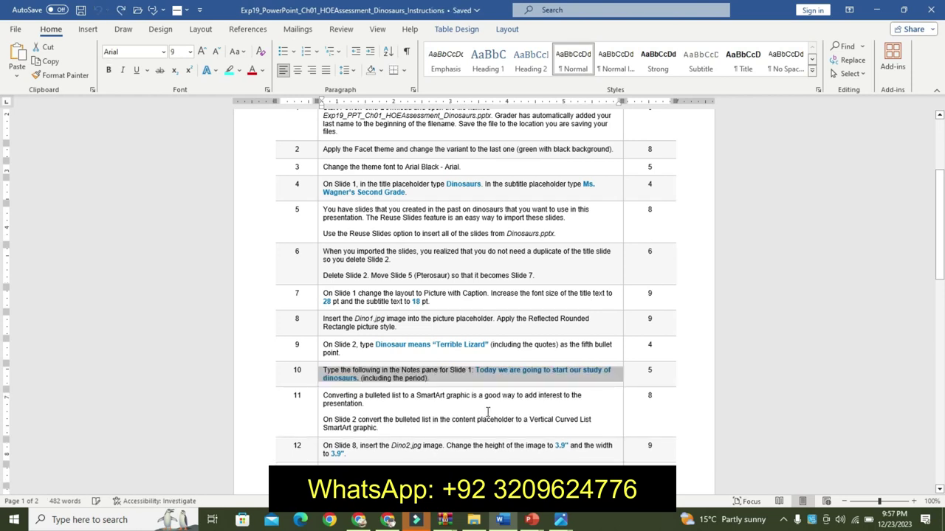
Step: Highlight step 11's introductory sentence in yellow
click(479, 410)
drag(323, 396, 393, 415)
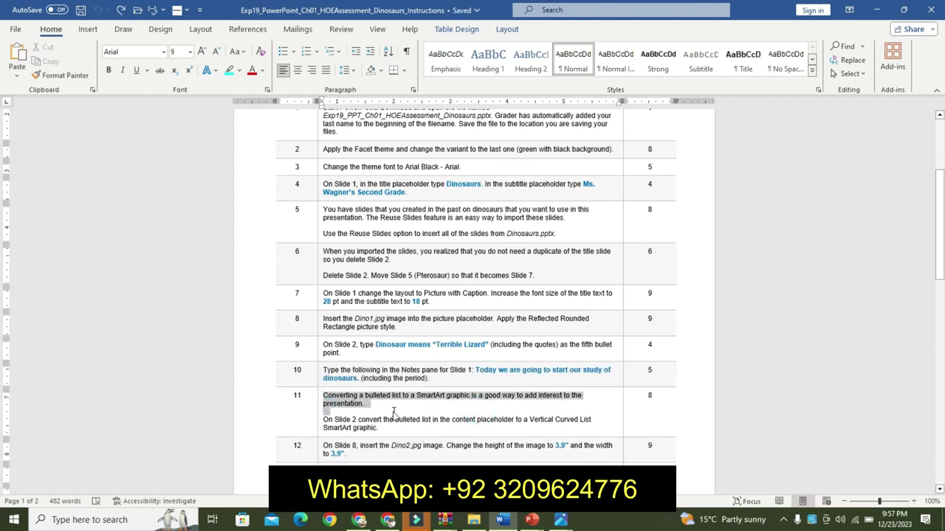
click(449, 391)
click(448, 405)
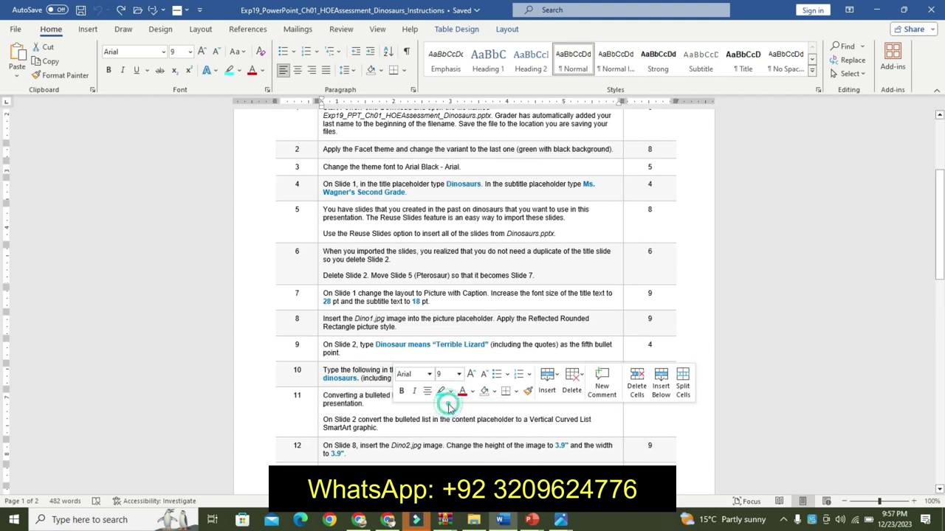
Step: Make step 11's SmartArt instruction 14 pt, bold and turquoise-highlighted, then select it
drag(321, 419, 412, 424)
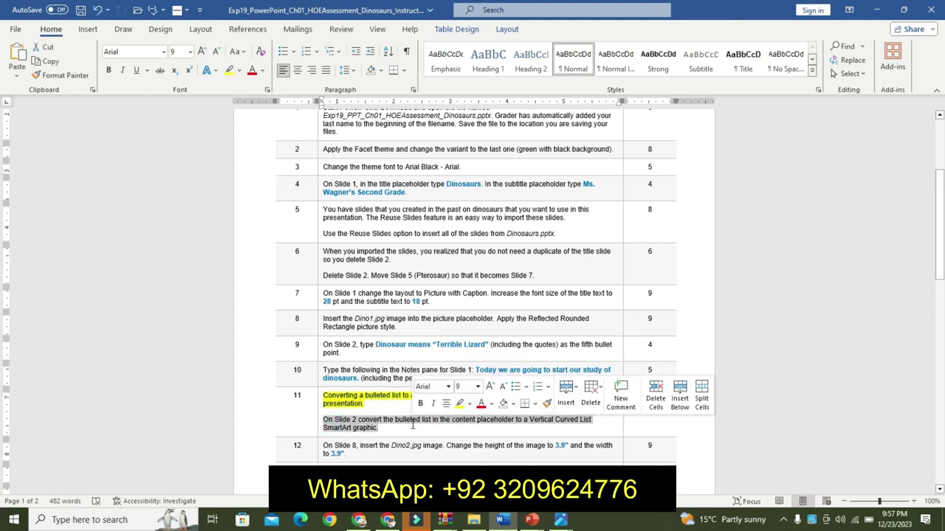
click(490, 386)
click(489, 387)
click(489, 387)
click(489, 387)
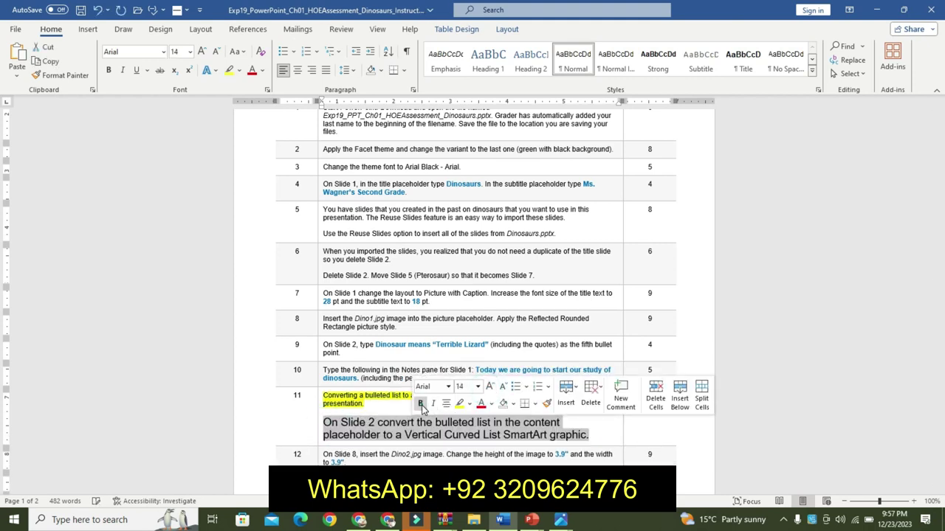
click(420, 404)
click(470, 404)
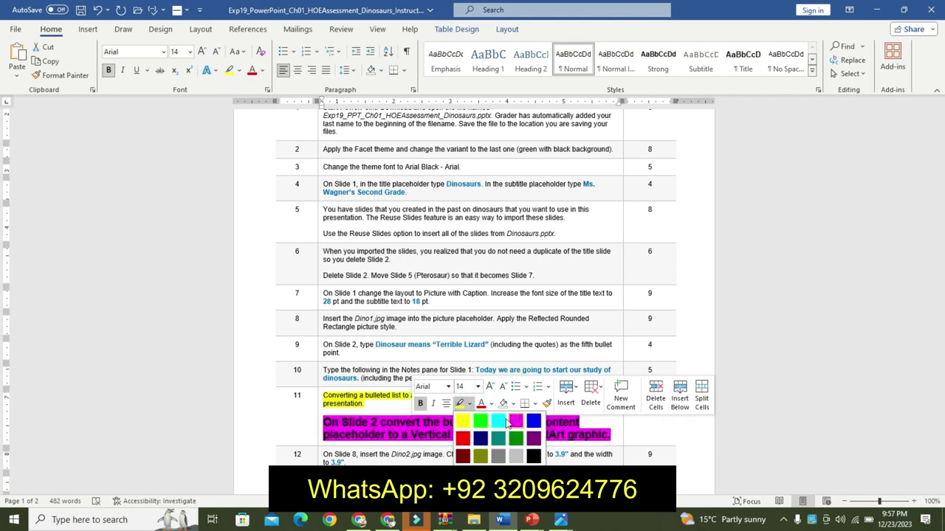
click(498, 422)
drag(316, 423, 468, 449)
click(467, 448)
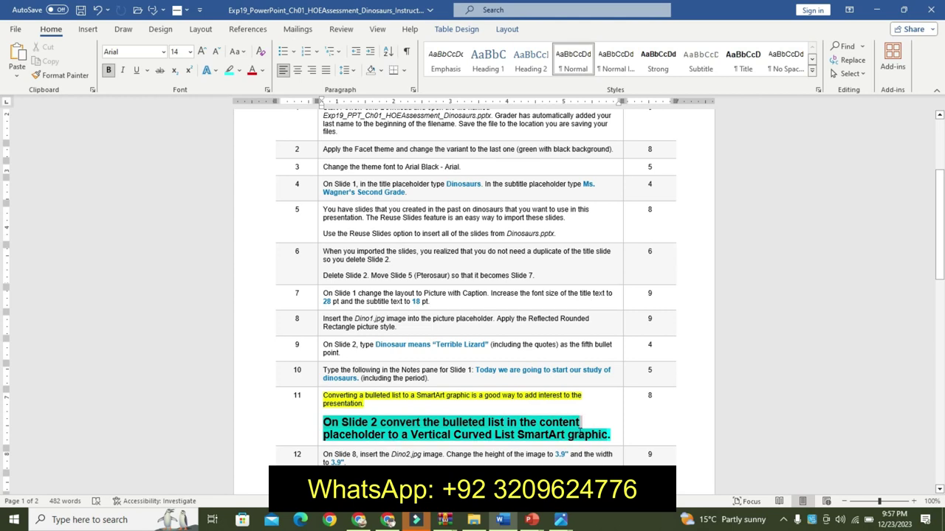
triple_click(463, 428)
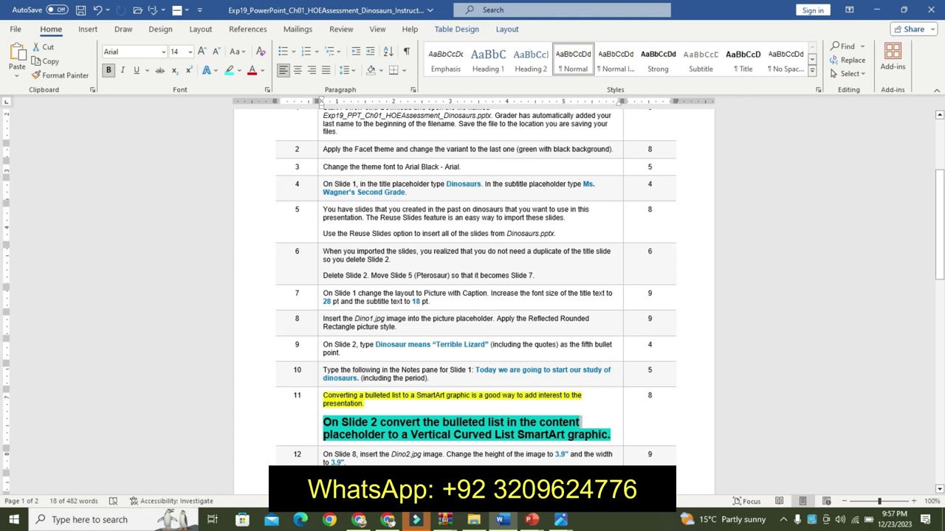
Step: Go to slide 2 and select all five dinosaur fact bullets
mouse_move(531, 519)
click(524, 457)
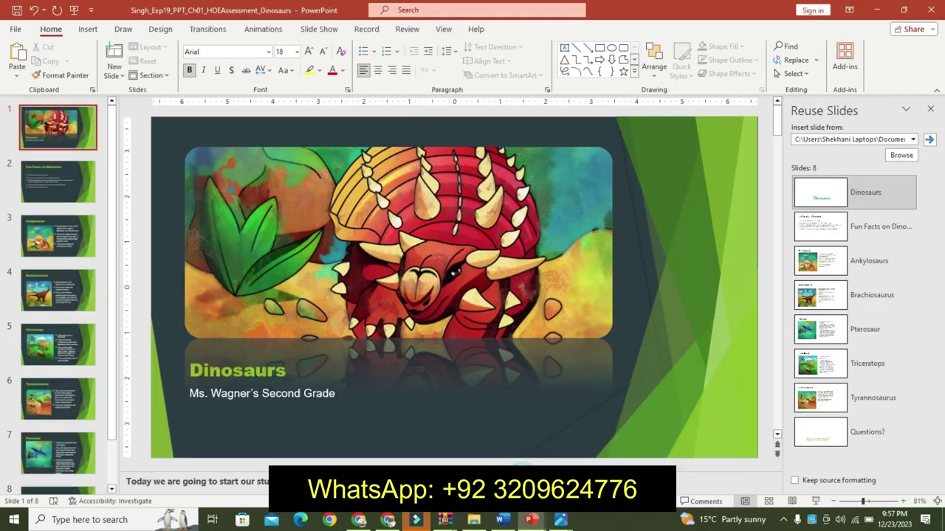
click(502, 519)
mouse_move(531, 520)
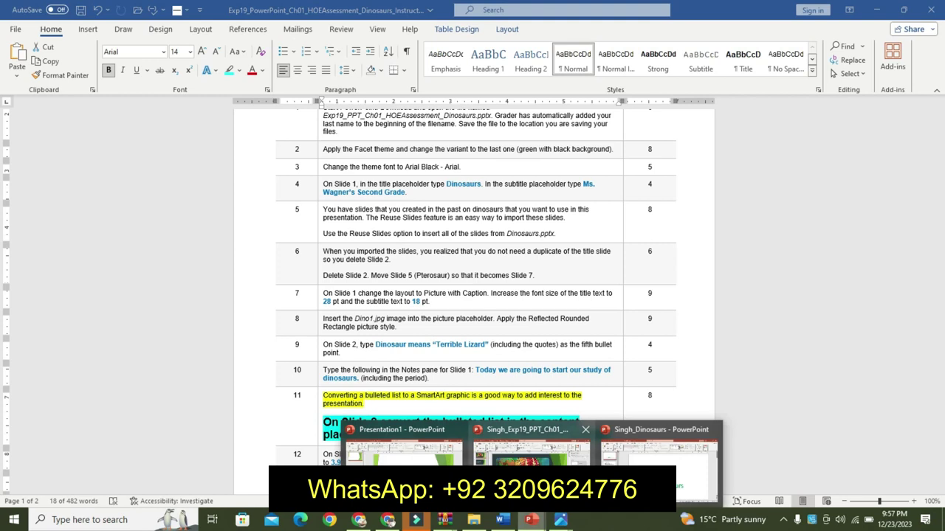
click(531, 452)
click(30, 182)
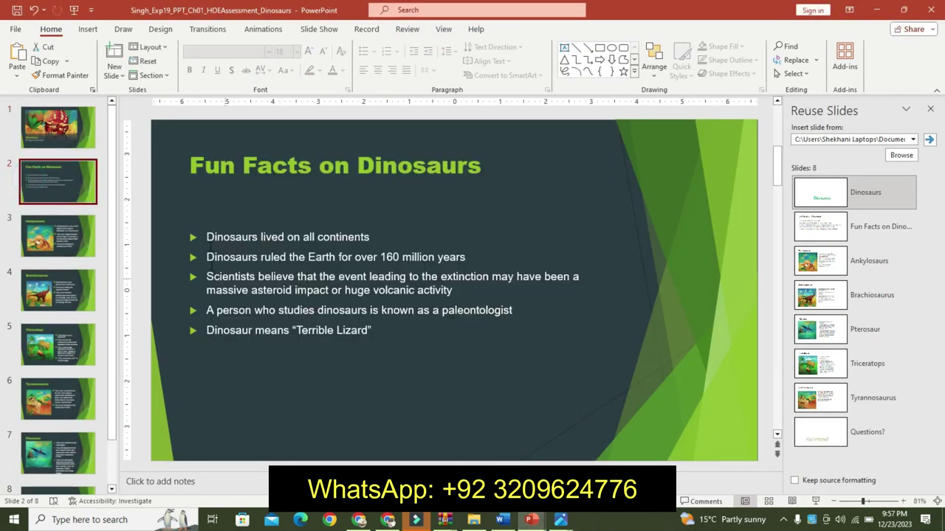
drag(207, 237, 344, 308)
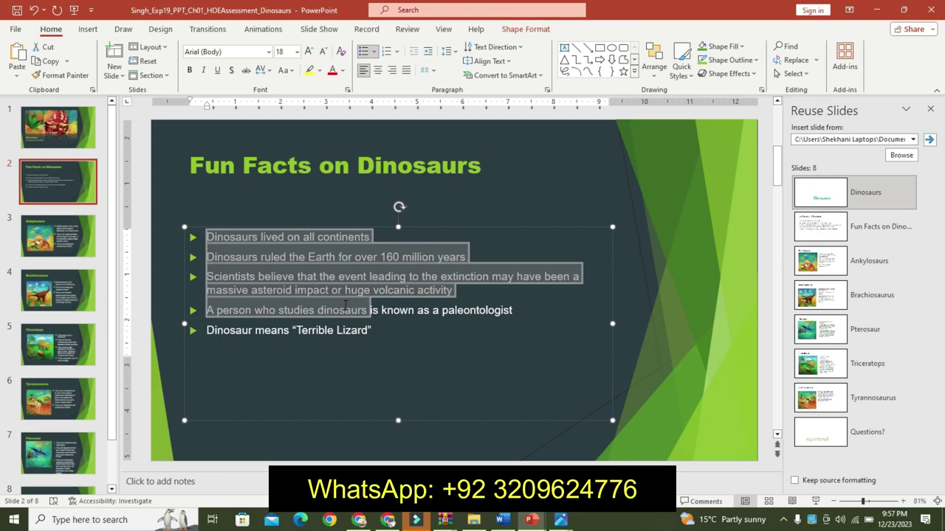
drag(353, 312, 367, 334)
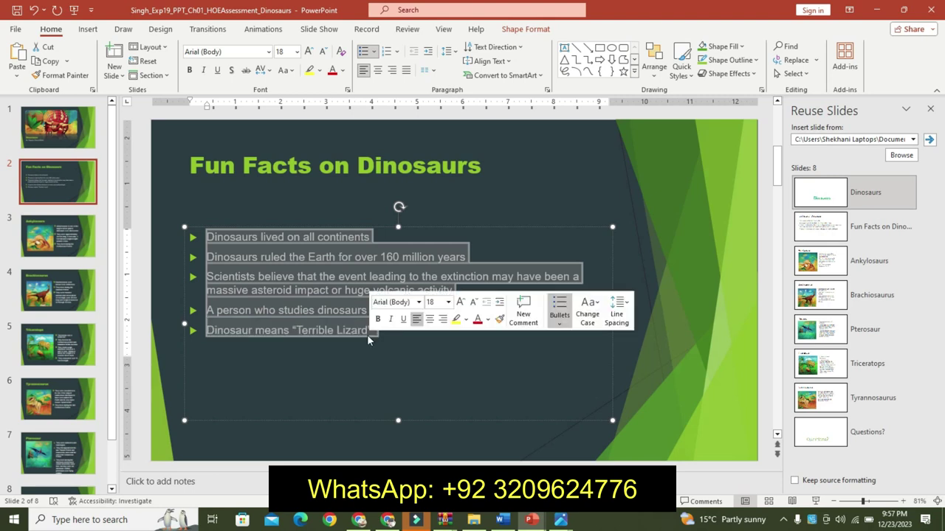
Step: Open the Convert to SmartArt gallery for the bullets, then check step 9 in Word
click(485, 77)
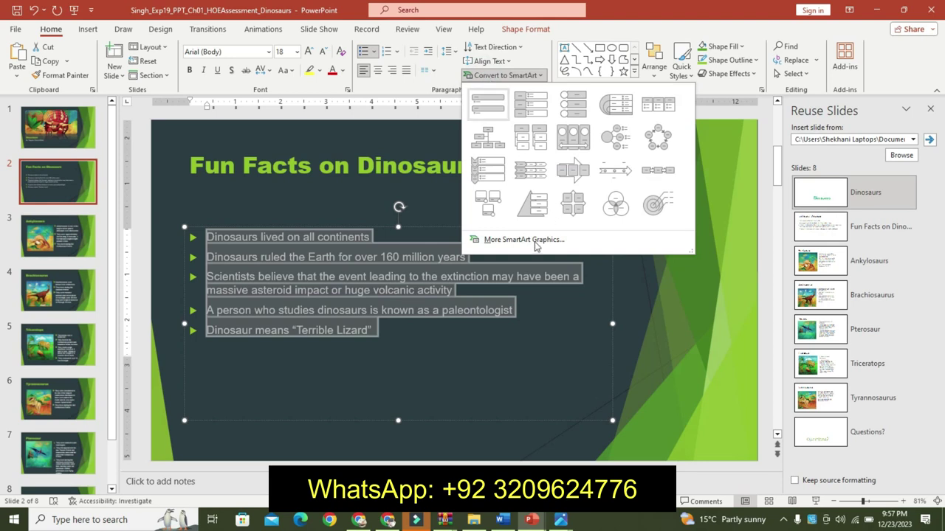
key(Escape)
click(502, 519)
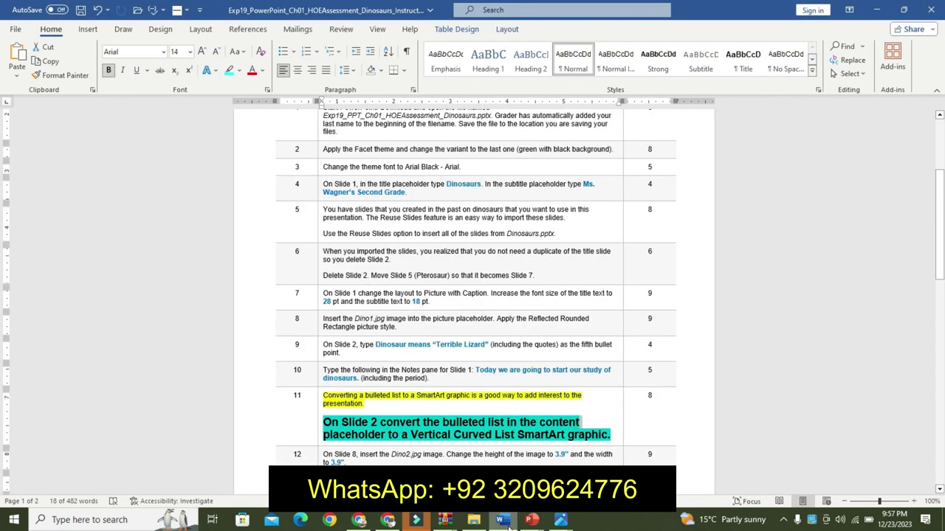
click(520, 350)
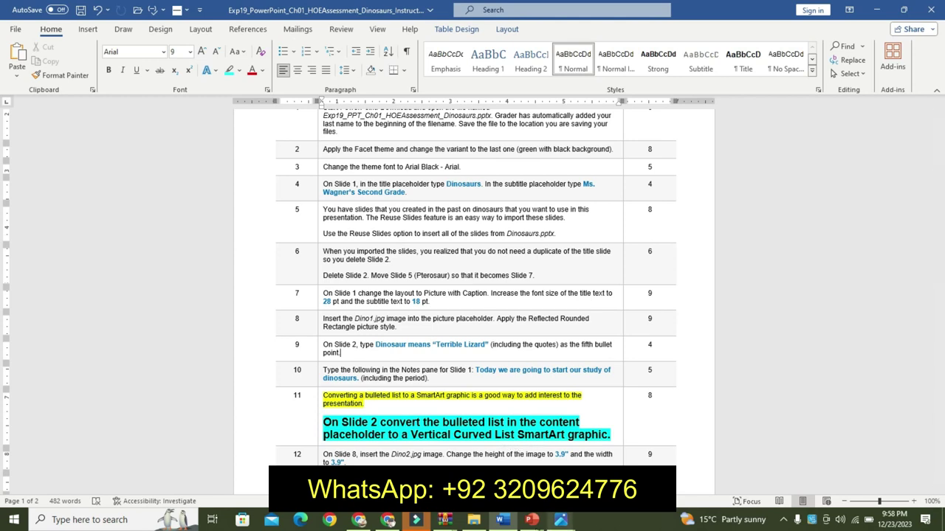
Step: Filter the SmartArt chooser to List layouts, then close it without picking one
mouse_move(531, 520)
click(527, 446)
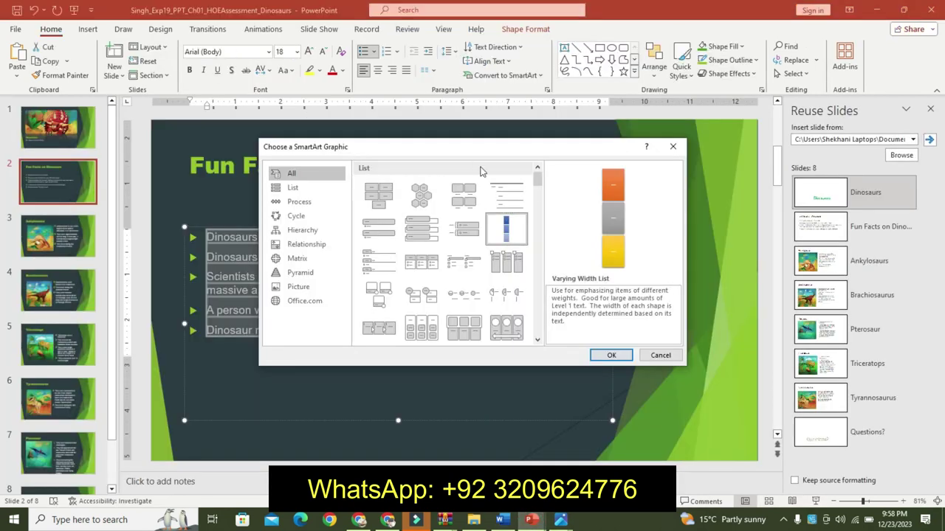
click(293, 188)
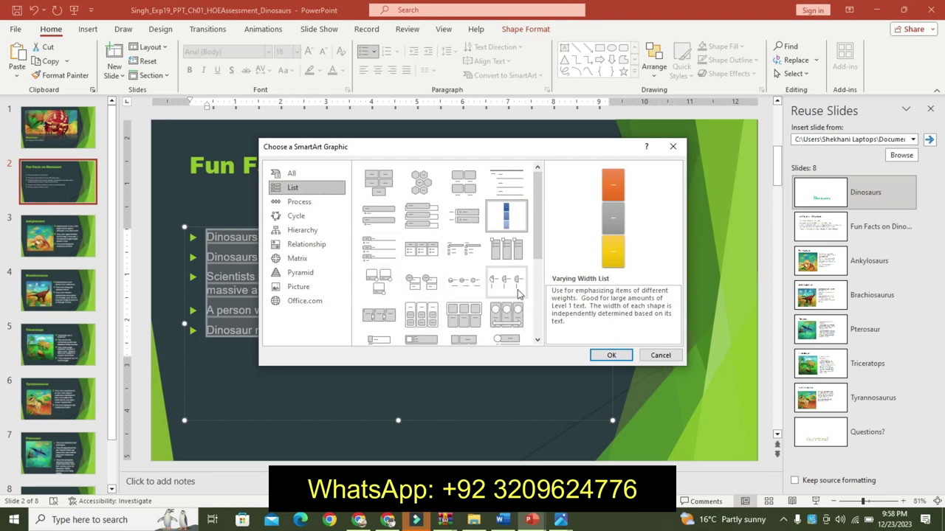
click(674, 146)
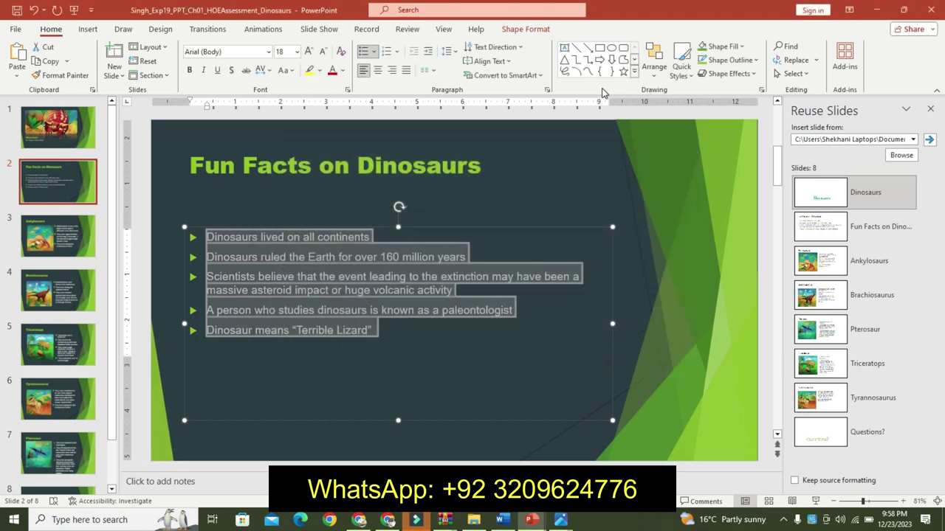
click(542, 75)
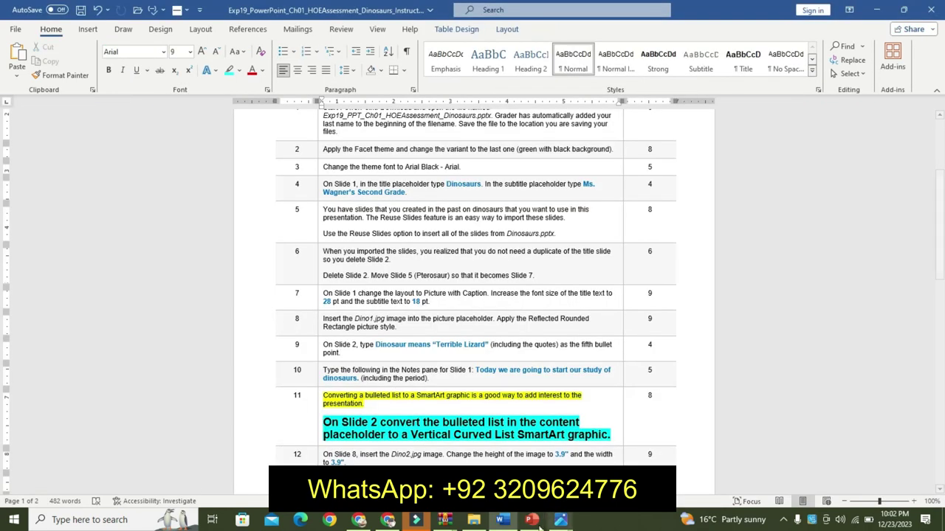
mouse_move(530, 520)
click(517, 452)
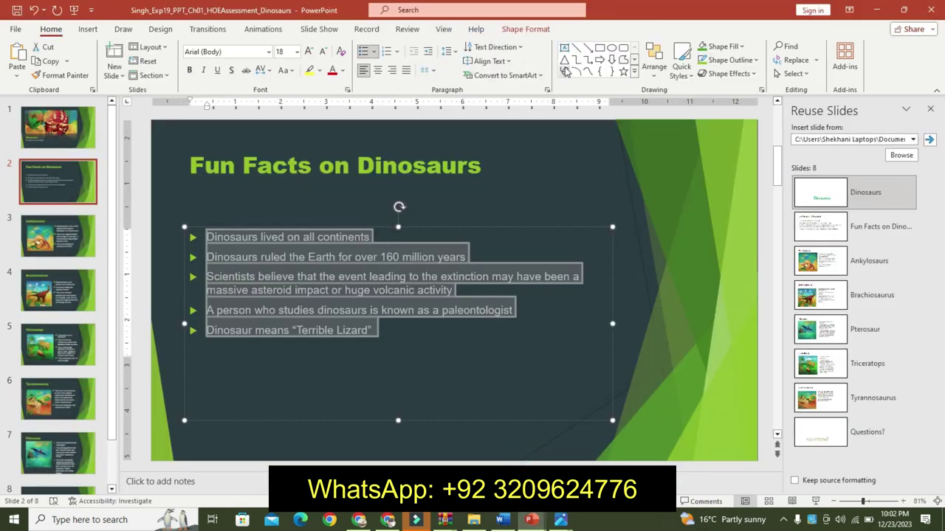
Step: Choose List > Vertical Curved List in the SmartArt chooser for slide 2's bullets and confirm
click(541, 77)
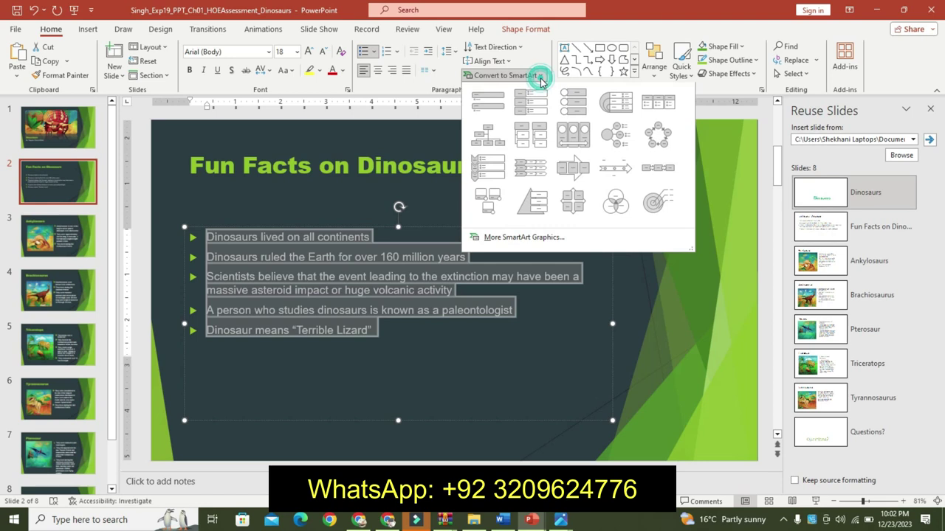
click(525, 237)
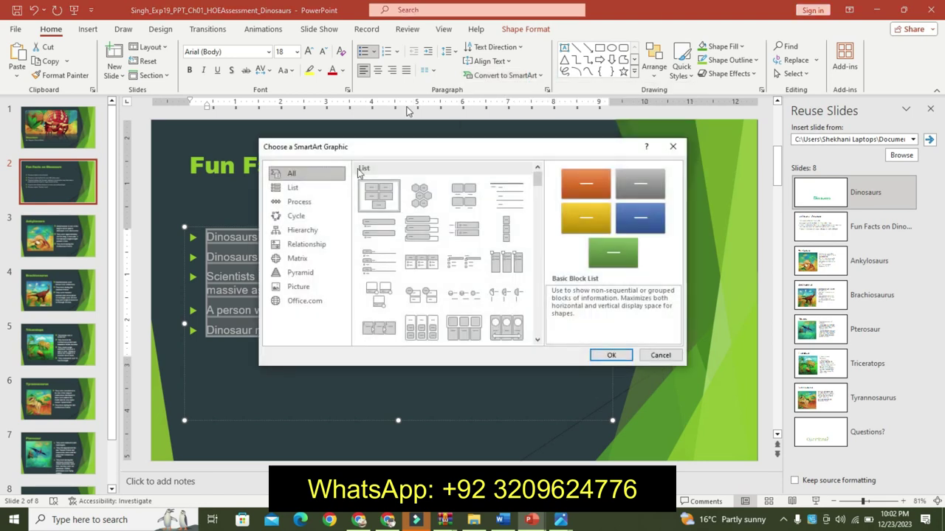
click(304, 189)
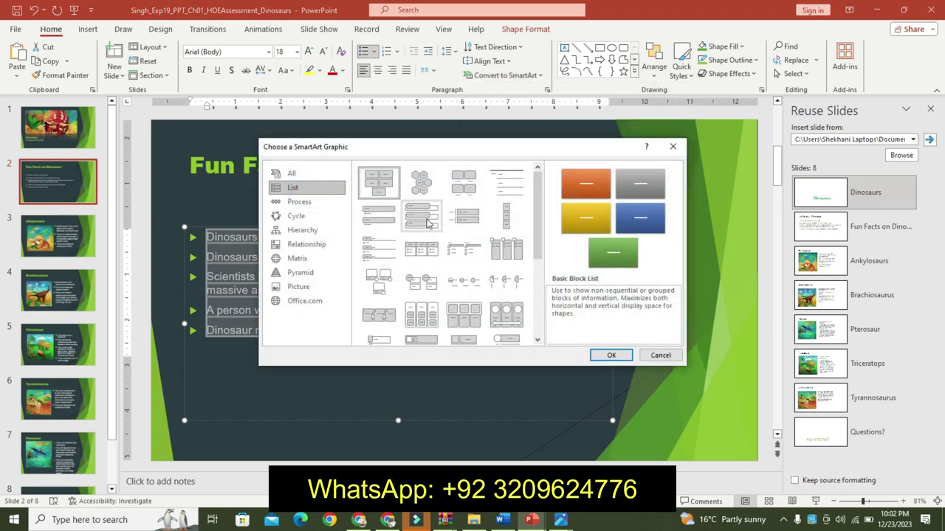
drag(541, 238, 539, 314)
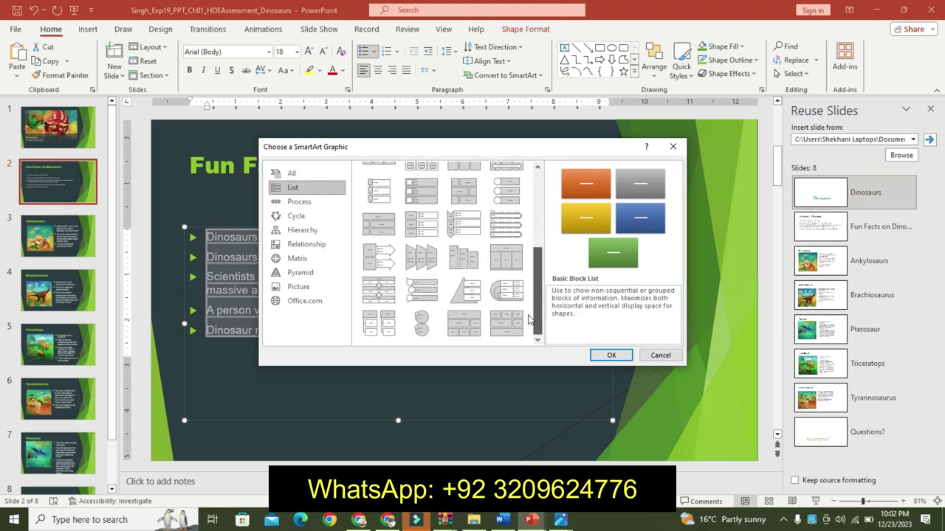
click(428, 299)
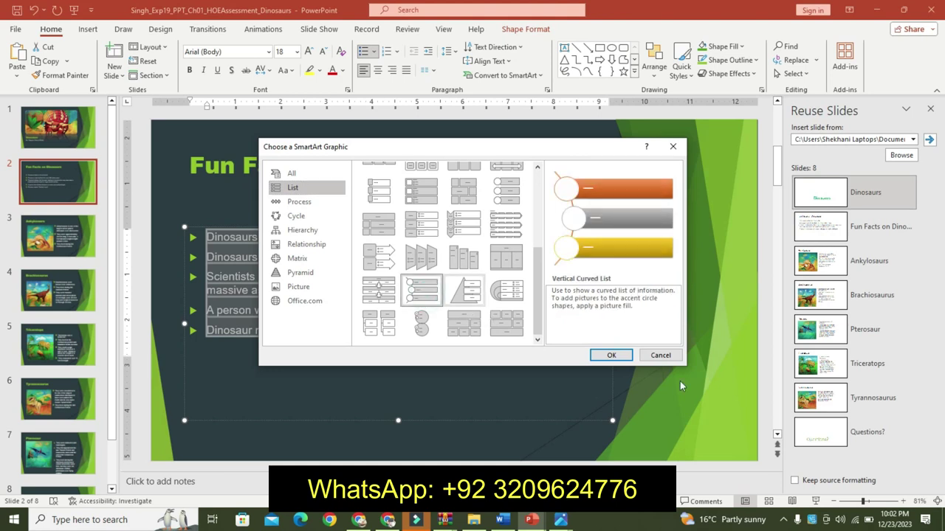
click(611, 355)
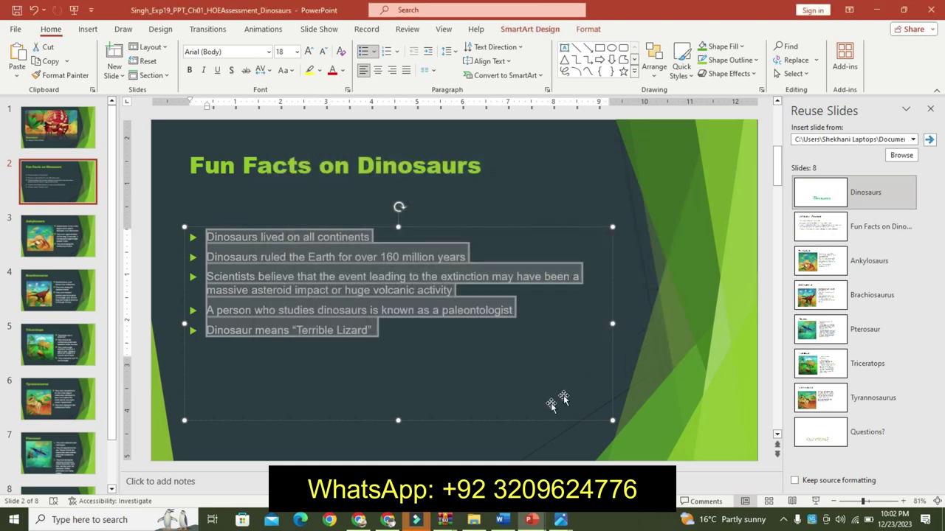
Step: In Word, undo the enlarged font and yellow and cyan highlighting on step 11
click(503, 521)
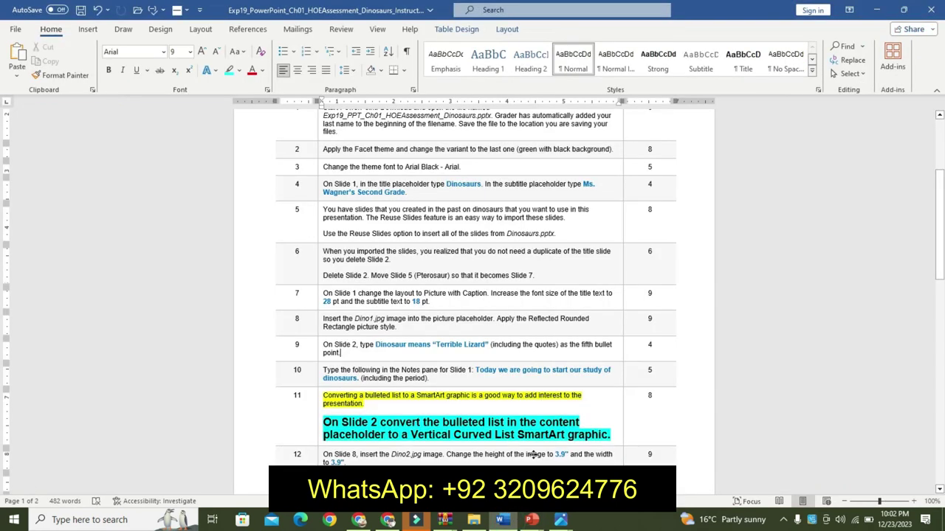
key(ctrl+z)
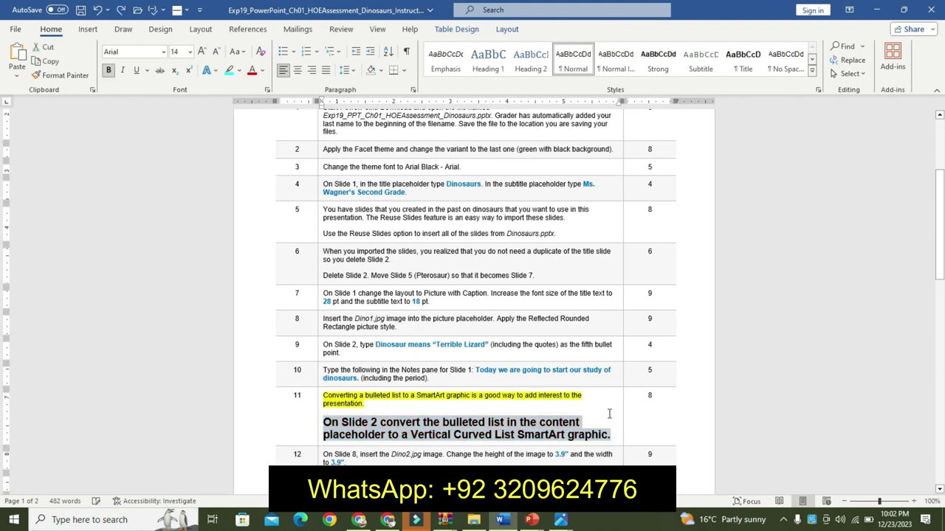
key(ctrl+z)
key(ctrl+z)
click(609, 415)
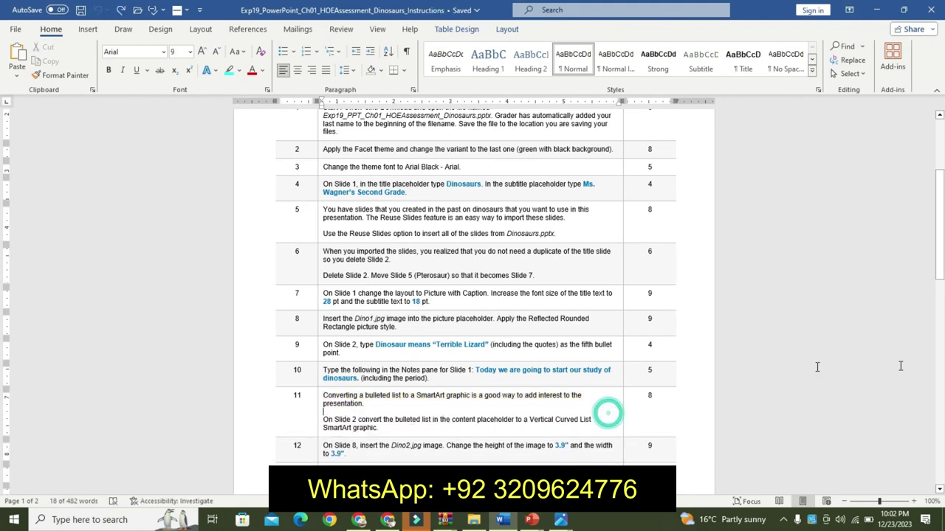
Step: Return the Word document to its title and switch back to the Dinosaurs presentation
drag(939, 222, 909, 358)
drag(889, 158, 880, 105)
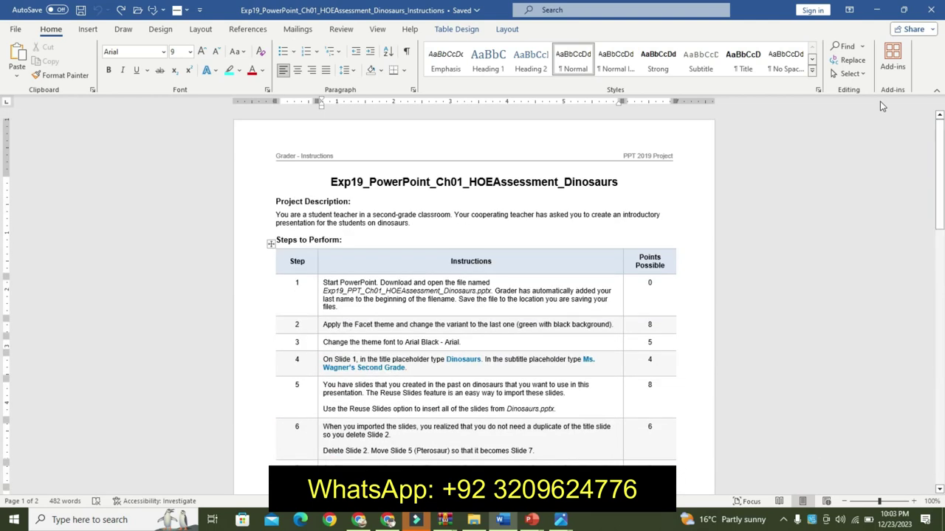
scroll(560, 355, down, 3)
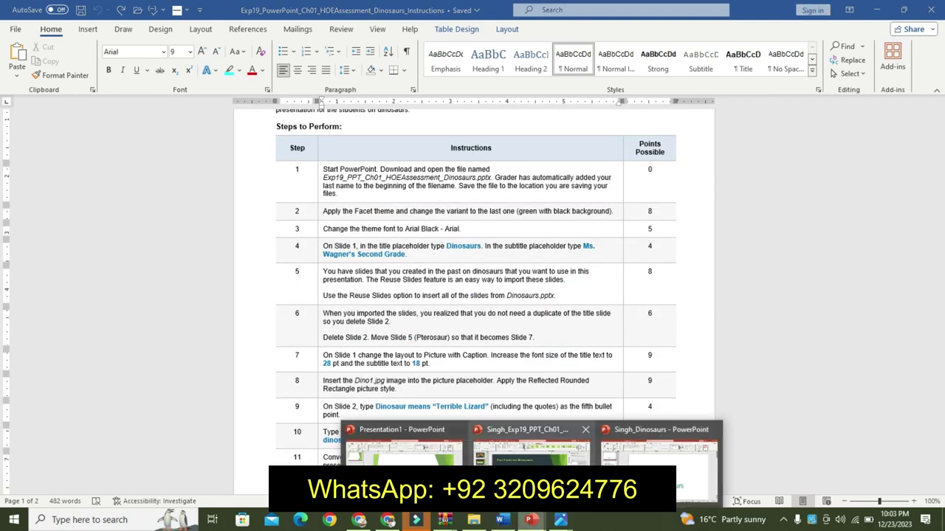
scroll(871, 184, up, 3)
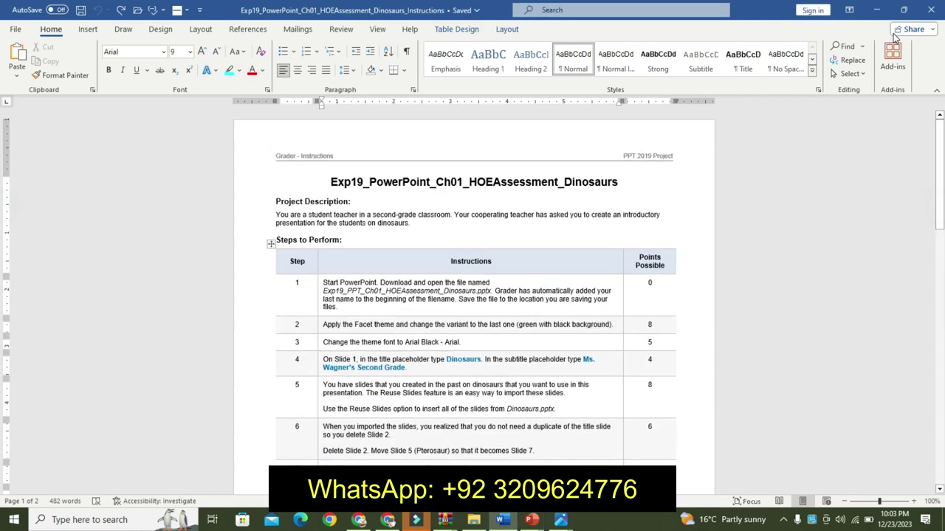
click(776, 164)
mouse_move(531, 520)
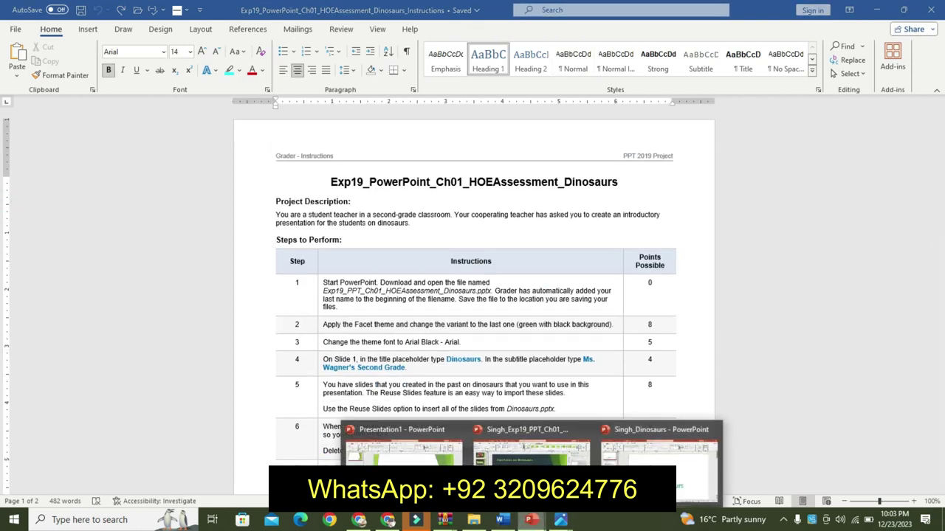
click(530, 451)
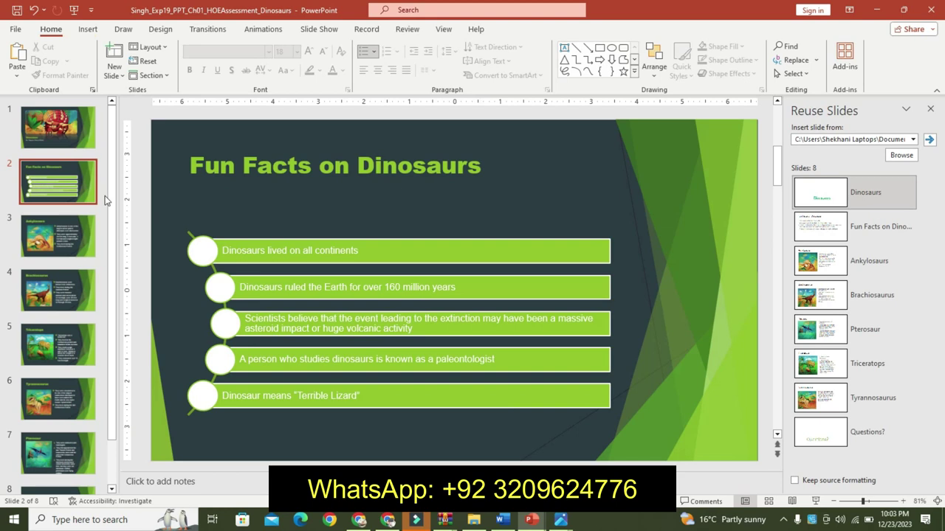
Step: Review slides 1 to 6, including slide 2's SmartArt, then return to the Dinosaurs title slide
click(74, 154)
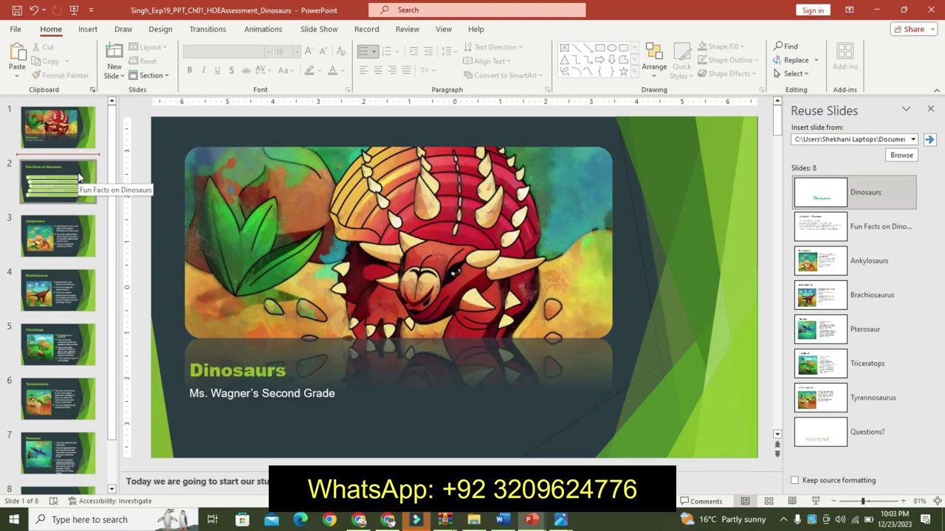
click(79, 177)
click(74, 236)
click(74, 291)
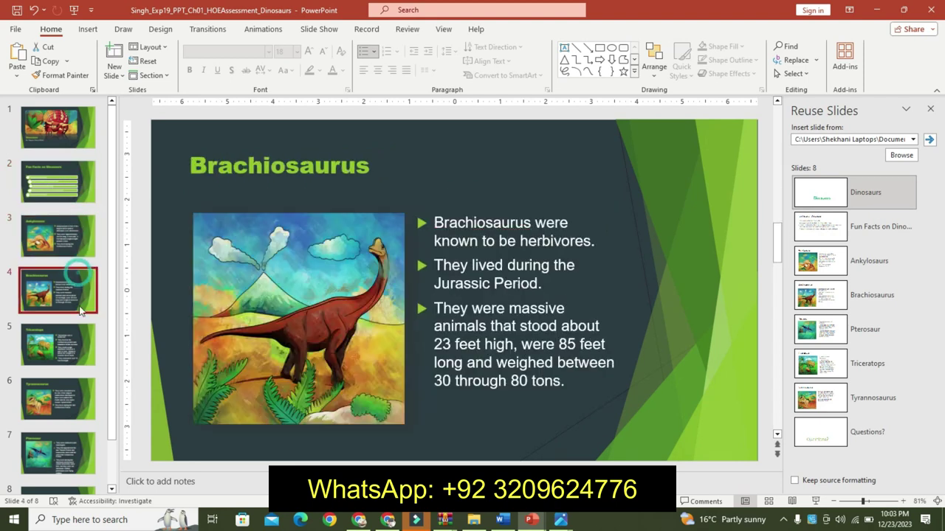
click(78, 352)
click(78, 395)
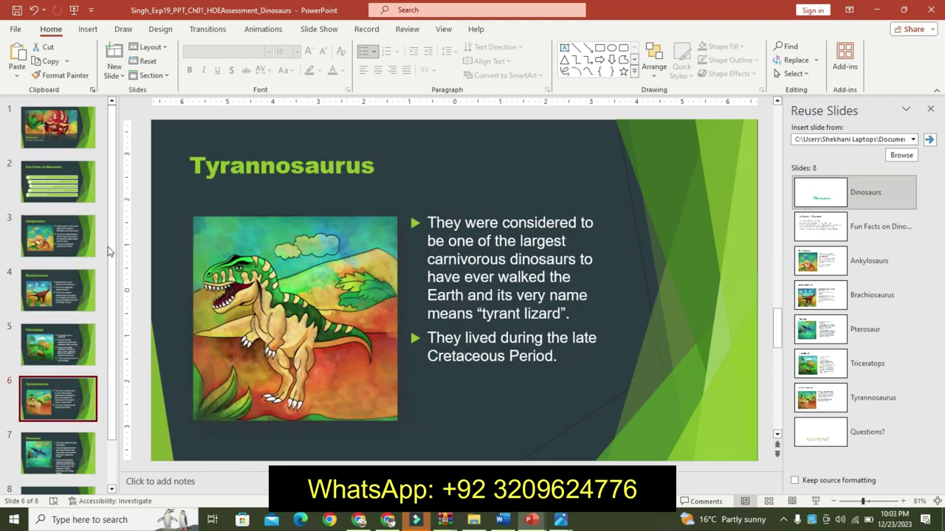
click(51, 154)
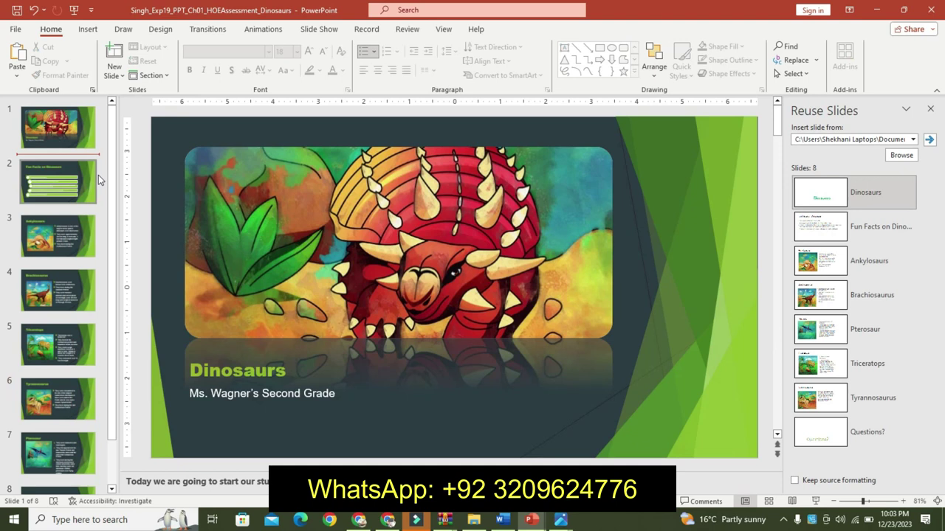